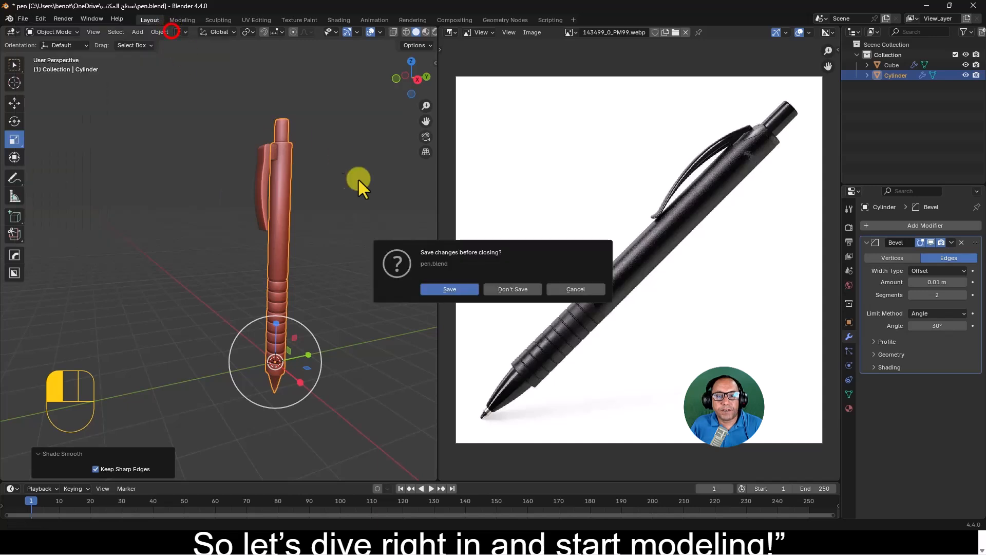
Discard the changes to pen.blend to get a new scene, and delete all of the default objects.
{"action": "left_click", "coordinate": [514, 287]}
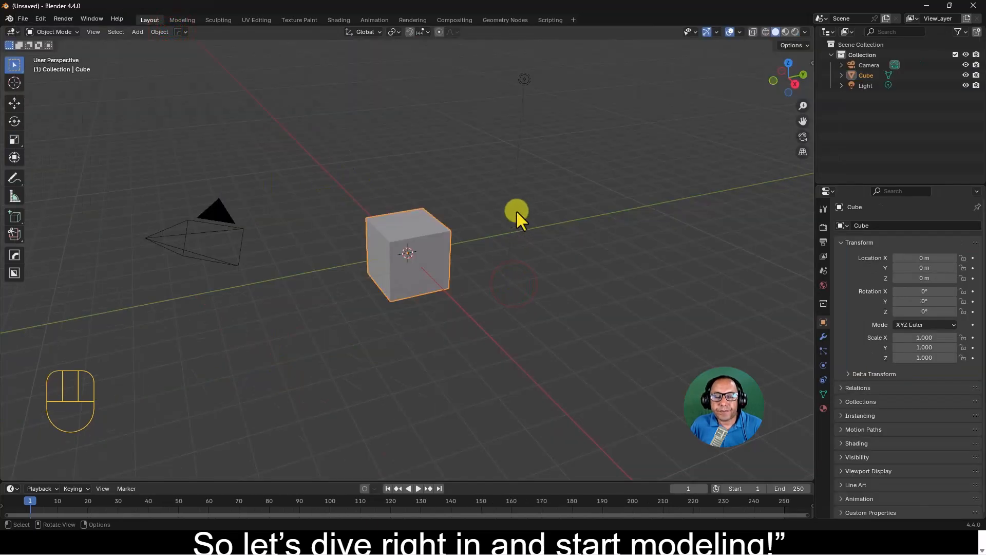
{"action": "left_click", "coordinate": [537, 200]}
{"action": "key", "text": "a"}
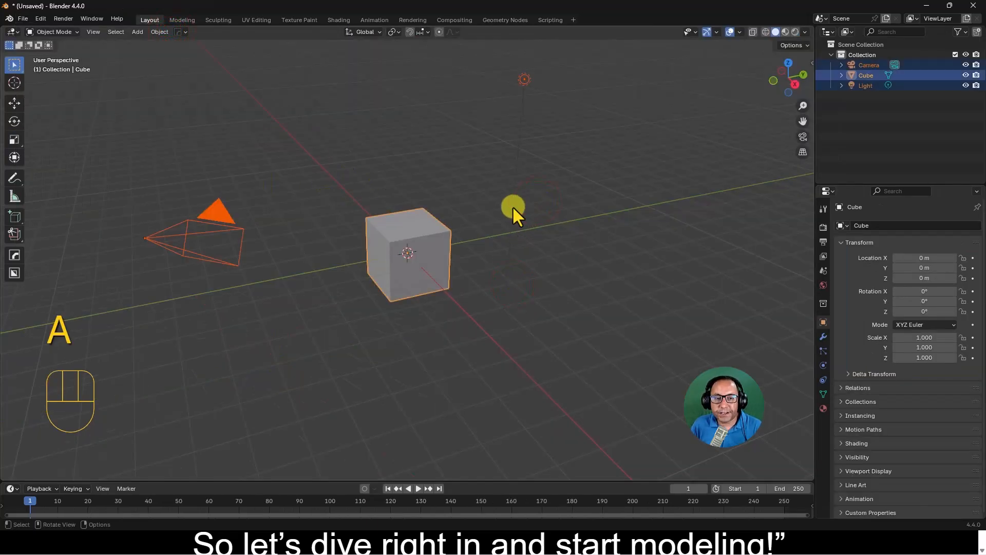
{"action": "key", "text": "Delete"}
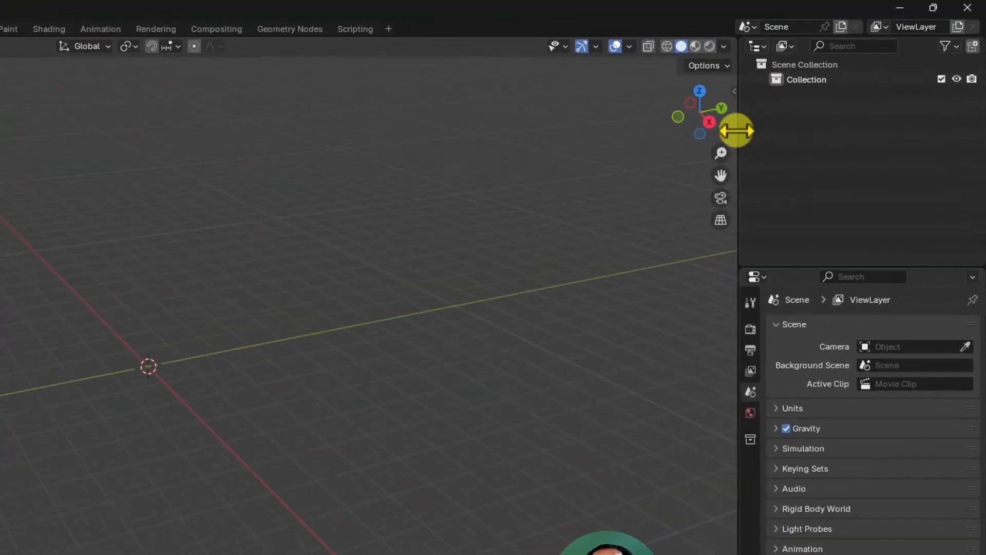
Split the 3D viewport vertically and show the whole pen reference image 143499_0_PM99.webp in an Image Editor beside it.
{"action": "right_click", "coordinate": [686, 153]}
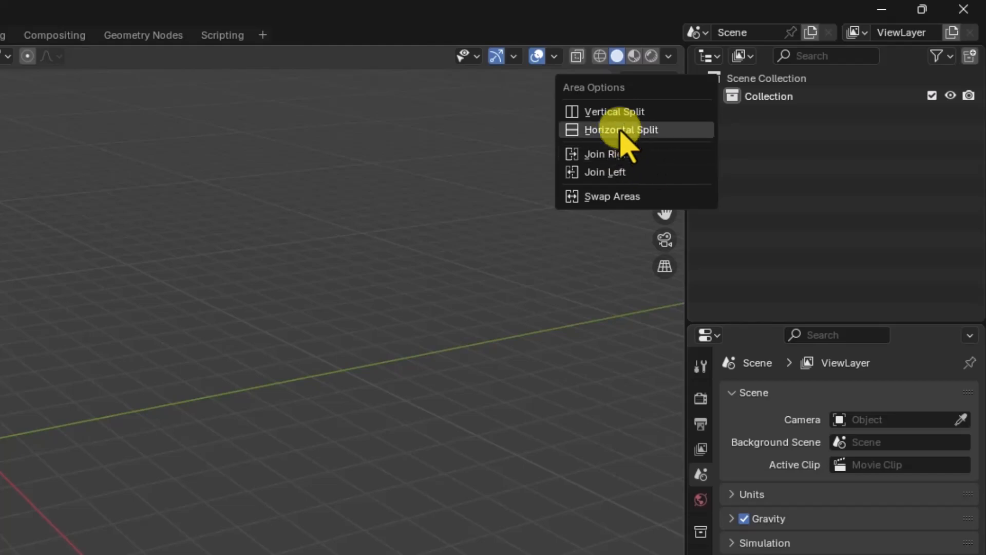
{"action": "left_click", "coordinate": [624, 110]}
{"action": "left_click", "coordinate": [515, 105]}
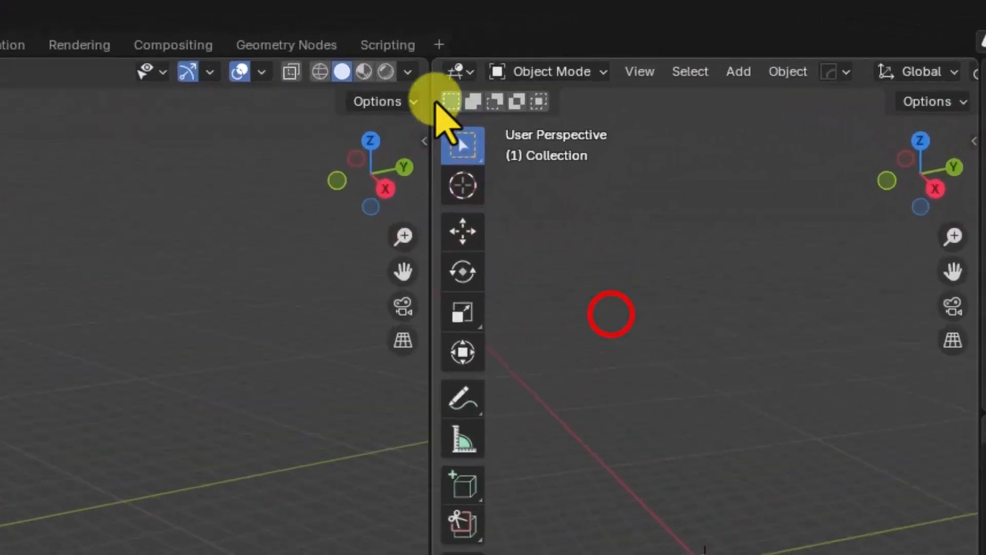
{"action": "left_click", "coordinate": [456, 71]}
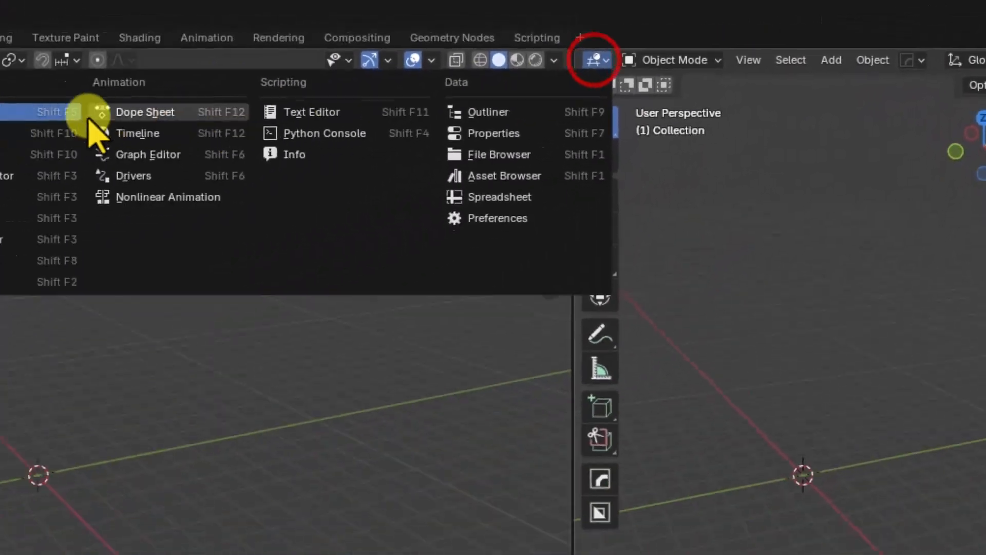
{"action": "left_click", "coordinate": [166, 109]}
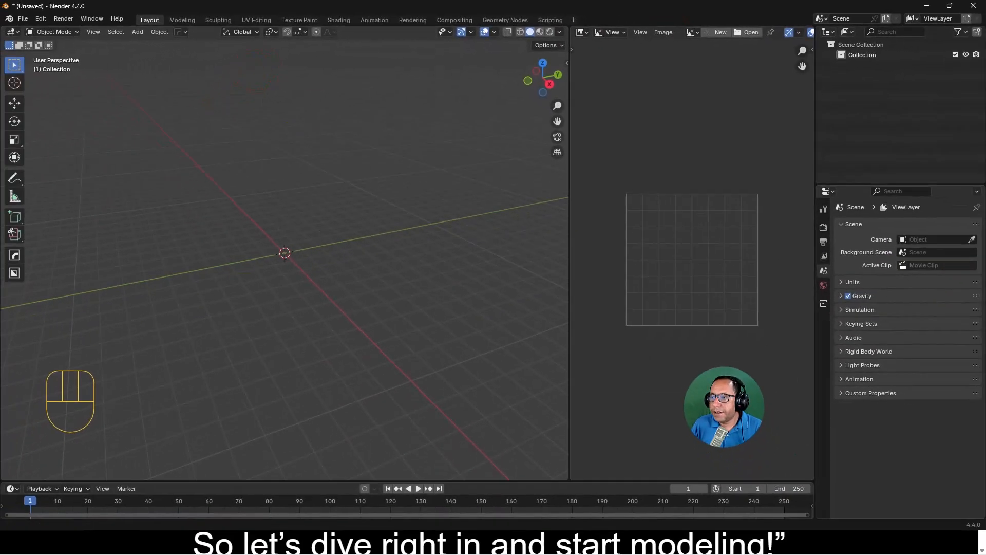
{"action": "left_click_drag", "start_coordinate": [700, 213], "coordinate": [705, 214]}
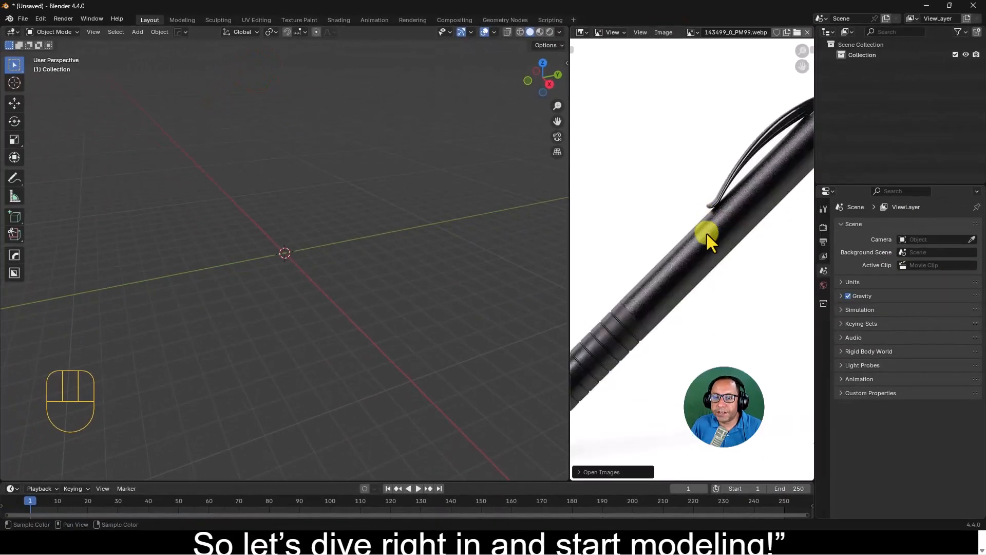
{"action": "key", "text": "Home"}
Add a mesh cylinder with 32 vertices, a radius of 0.1 m and a depth of 2 m at the origin.
{"action": "key", "text": "shift+a"}
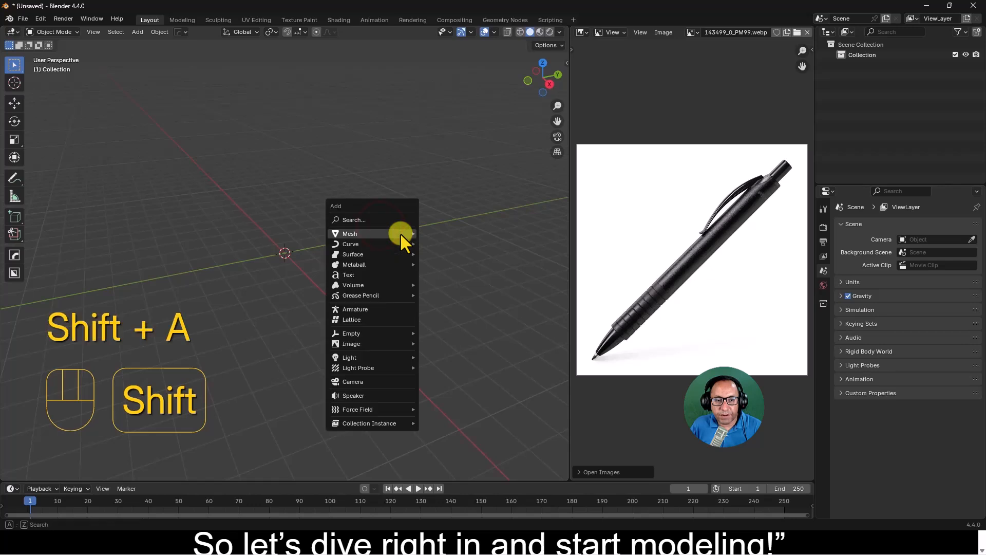
{"action": "mouse_move", "coordinate": [400, 233]}
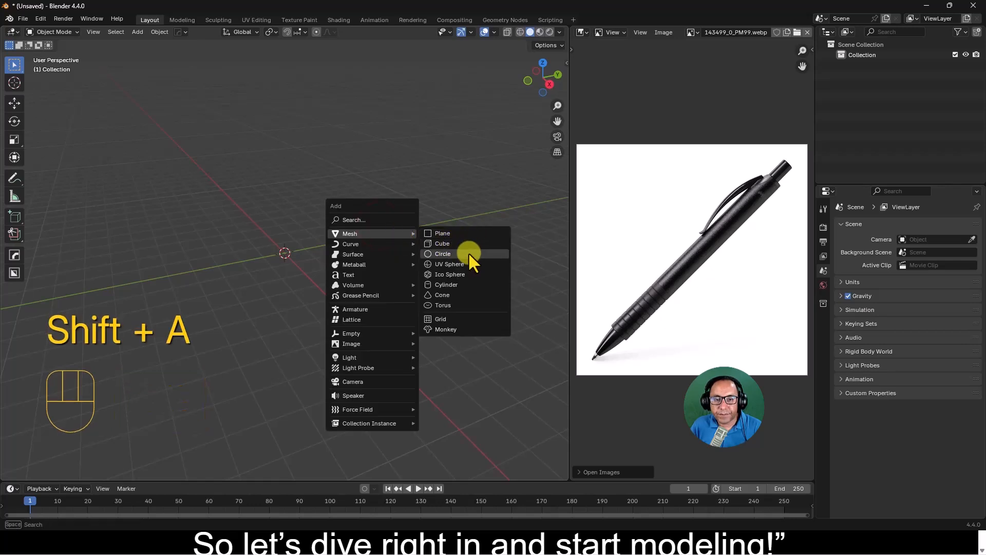
{"action": "left_click", "coordinate": [482, 285]}
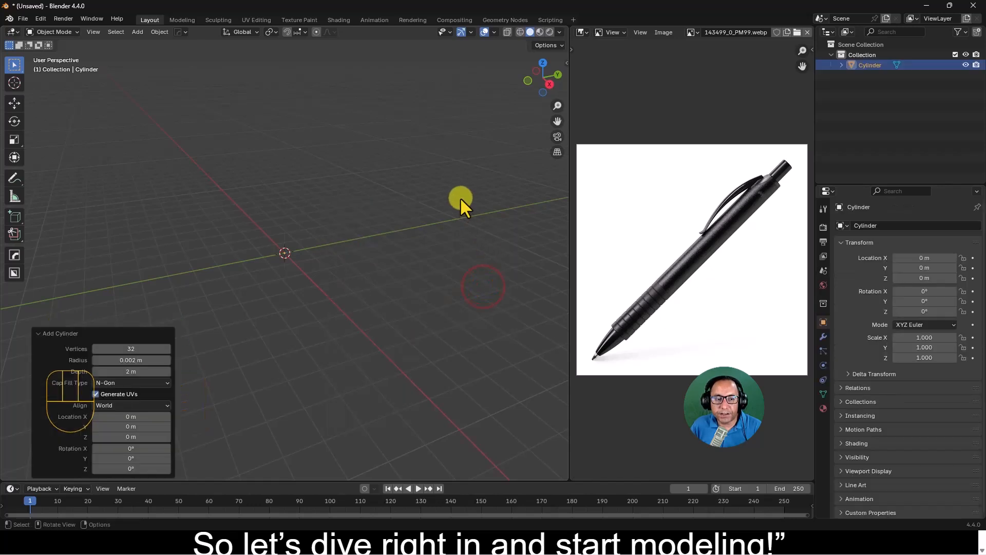
{"action": "left_click", "coordinate": [135, 361]}
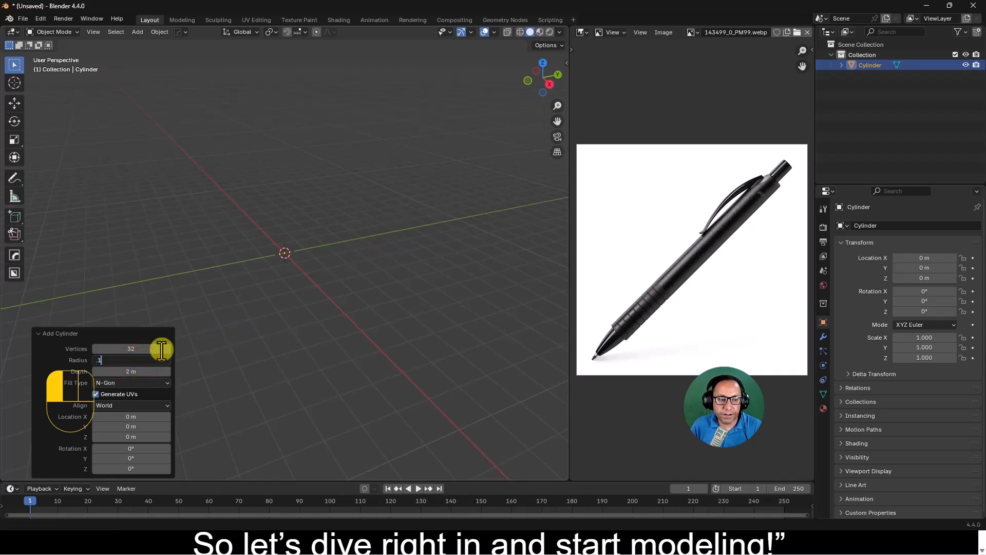
{"action": "left_click", "coordinate": [84, 334]}
{"action": "middle_click_drag", "start_coordinate": [245, 273], "coordinate": [414, 227]}
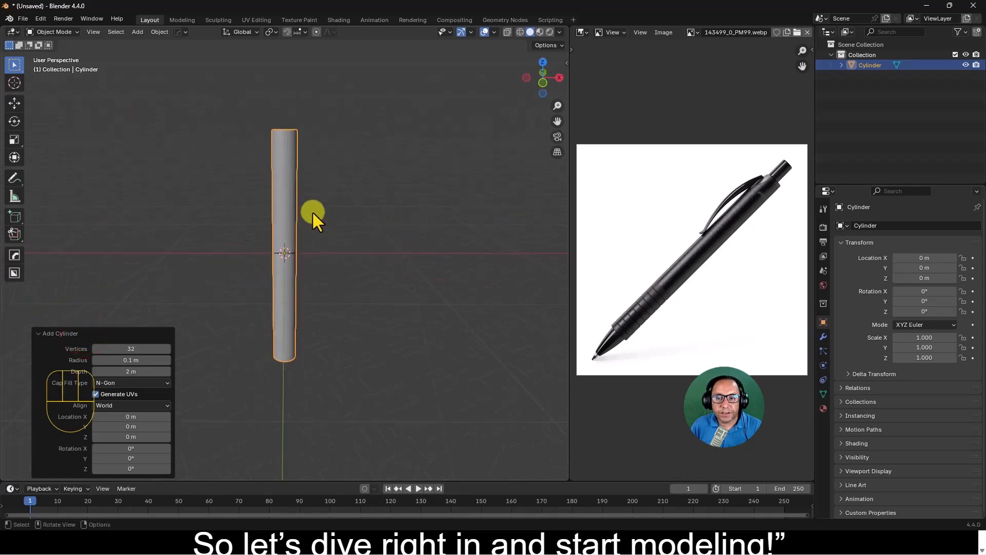
Put the cylinder into Edit Mode with face selection active.
{"action": "left_click", "coordinate": [285, 194]}
{"action": "key", "text": "Tab"}
{"action": "middle_click_drag", "start_coordinate": [306, 159], "coordinate": [289, 172]}
{"action": "key", "text": "Tab"}
{"action": "left_click", "coordinate": [57, 32]}
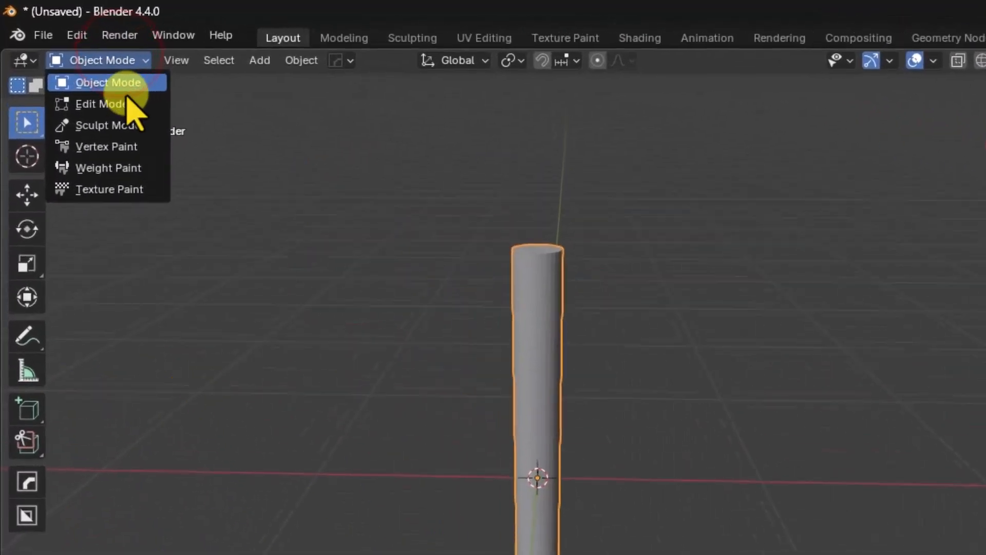
{"action": "left_click", "coordinate": [107, 108]}
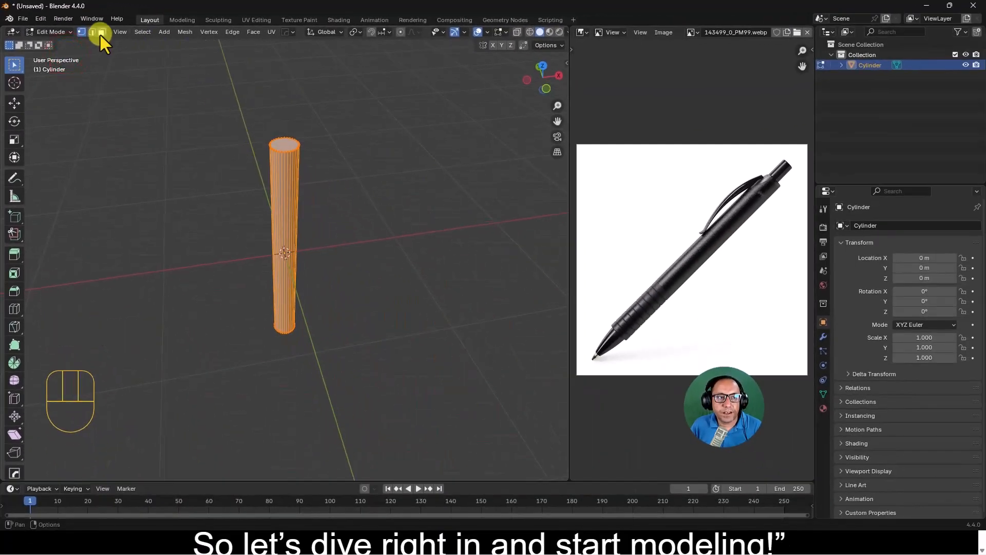
{"action": "left_click", "coordinate": [101, 33]}
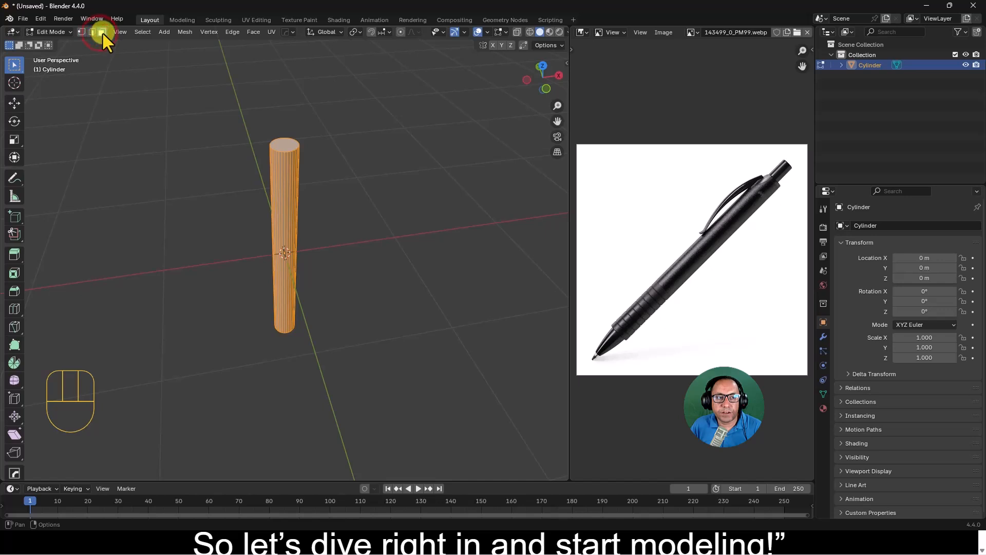
Inset the cylinder's top face by about 0.033 m.
{"action": "left_click", "coordinate": [359, 126]}
{"action": "left_click", "coordinate": [286, 143]}
{"action": "middle_click_drag", "start_coordinate": [344, 159], "coordinate": [354, 228]}
{"action": "scroll", "coordinate": [290, 154], "scroll_direction": "up", "scroll_amount": 3}
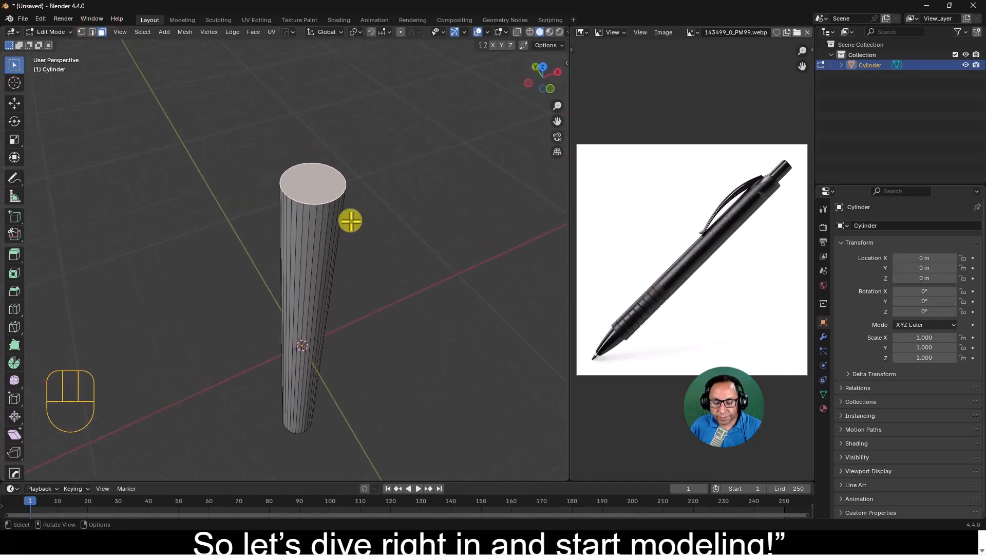
{"action": "key", "text": "i"}
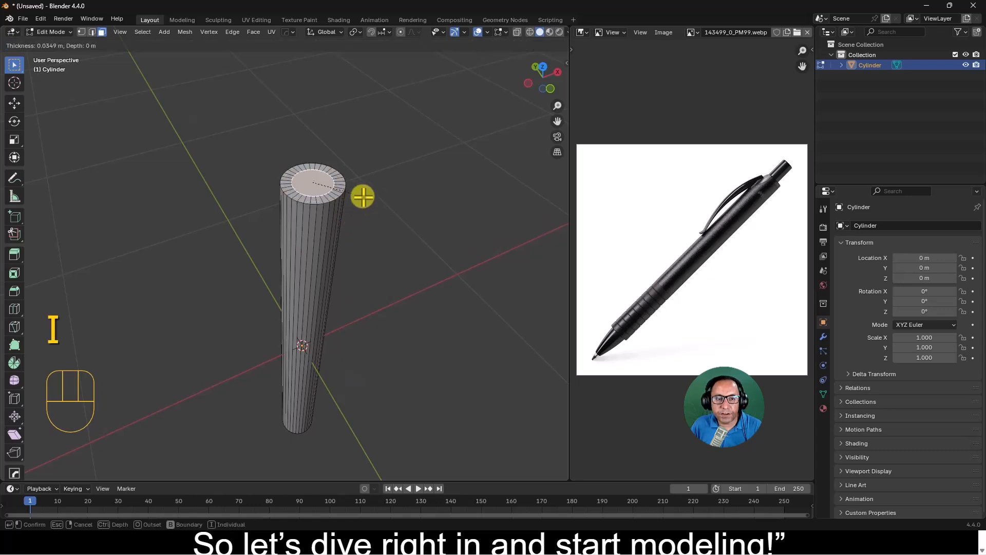
{"action": "left_click", "coordinate": [315, 205]}
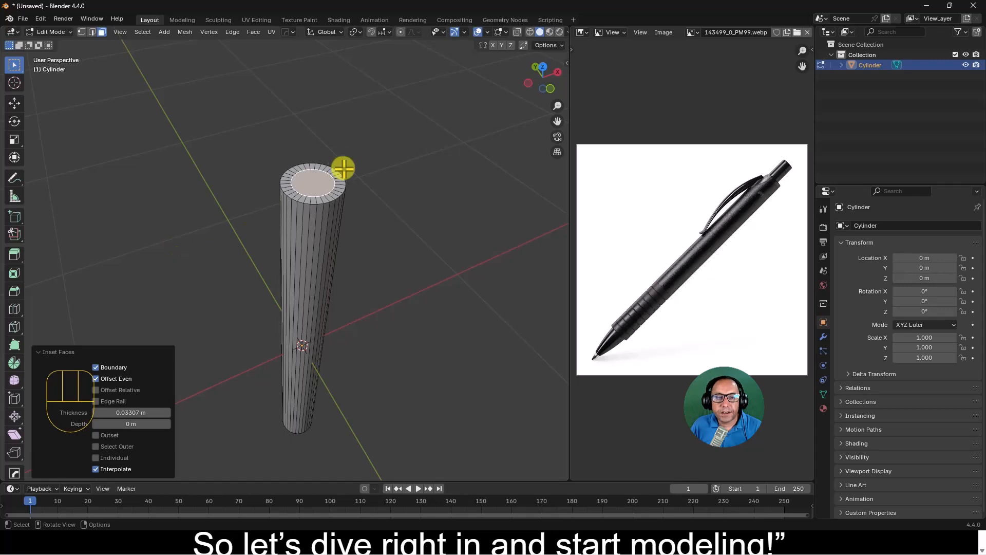
Extrude the inner top face about 0.019 m down into the cylinder to form a shallow recess.
{"action": "left_click", "coordinate": [321, 180]}
{"action": "key", "text": "e"}
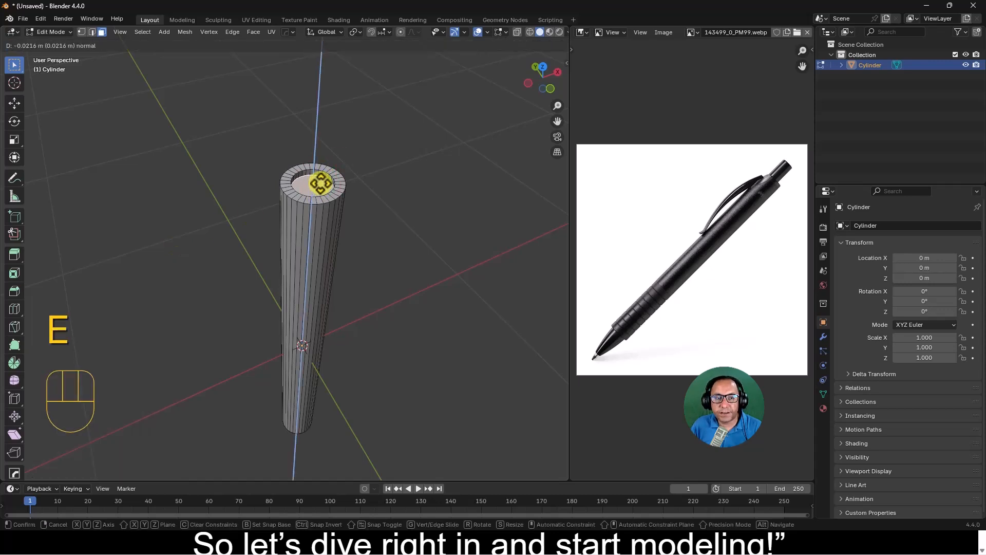
{"action": "left_click", "coordinate": [322, 182]}
Inset the recessed face by about 0.01 m and extrude it upward above the barrel to form the pen's push button.
{"action": "key", "text": "i"}
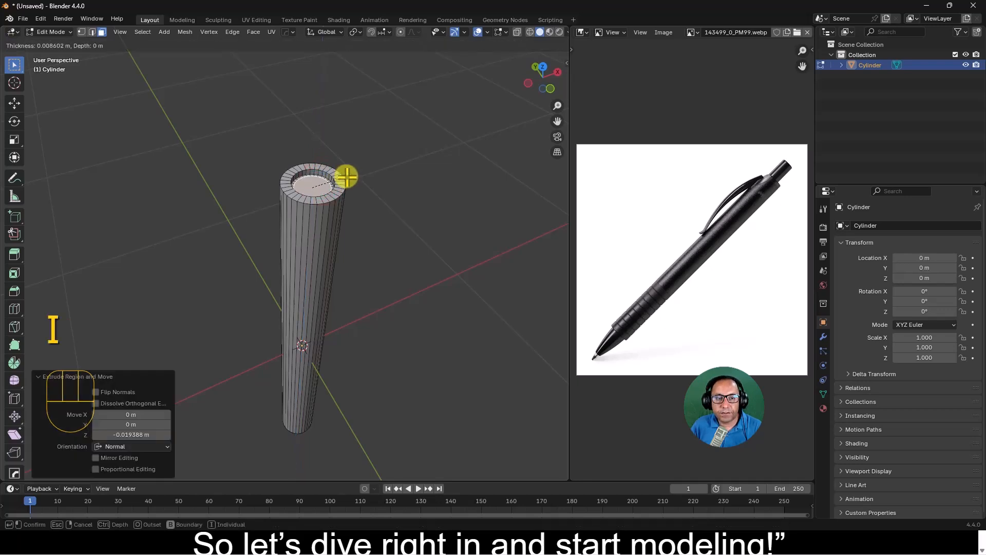
{"action": "left_click", "coordinate": [346, 176]}
{"action": "key", "text": "e"}
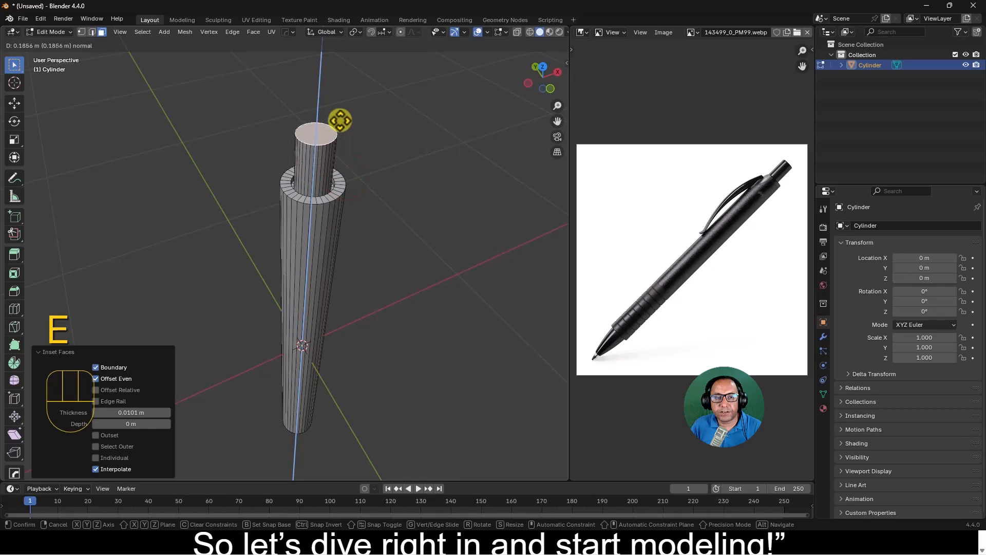
{"action": "left_click", "coordinate": [343, 109]}
Lengthen the pen barrel by moving its bottom face about 0.247 m down along the Z axis.
{"action": "scroll", "coordinate": [333, 221], "scroll_direction": "down", "scroll_amount": 3}
{"action": "middle_click_drag", "start_coordinate": [332, 229], "coordinate": [375, 194]}
{"action": "middle_click_drag", "start_coordinate": [391, 259], "coordinate": [298, 242]}
{"action": "left_click", "coordinate": [295, 241]}
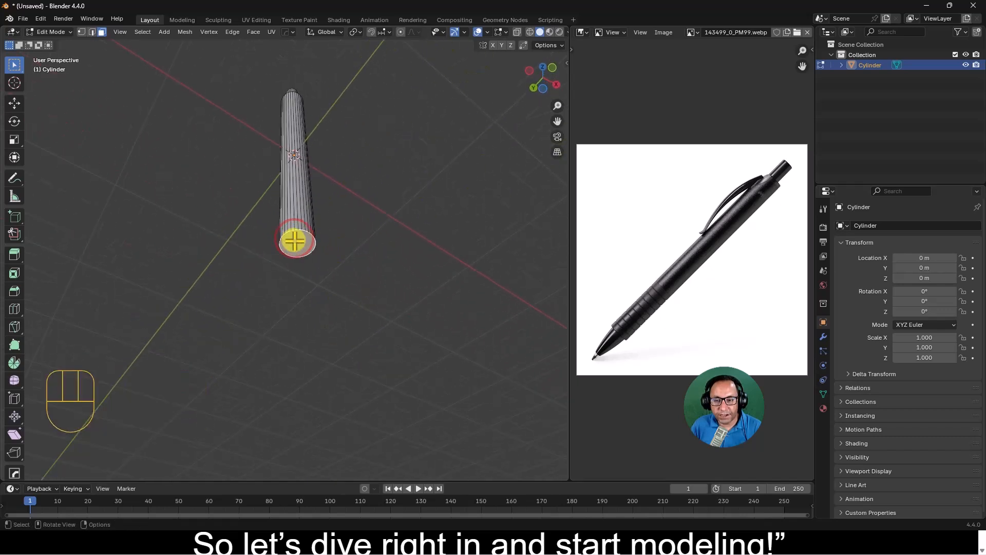
{"action": "middle_click_drag", "start_coordinate": [303, 246], "coordinate": [321, 315]}
{"action": "key", "text": "g"}
{"action": "key", "text": "z"}
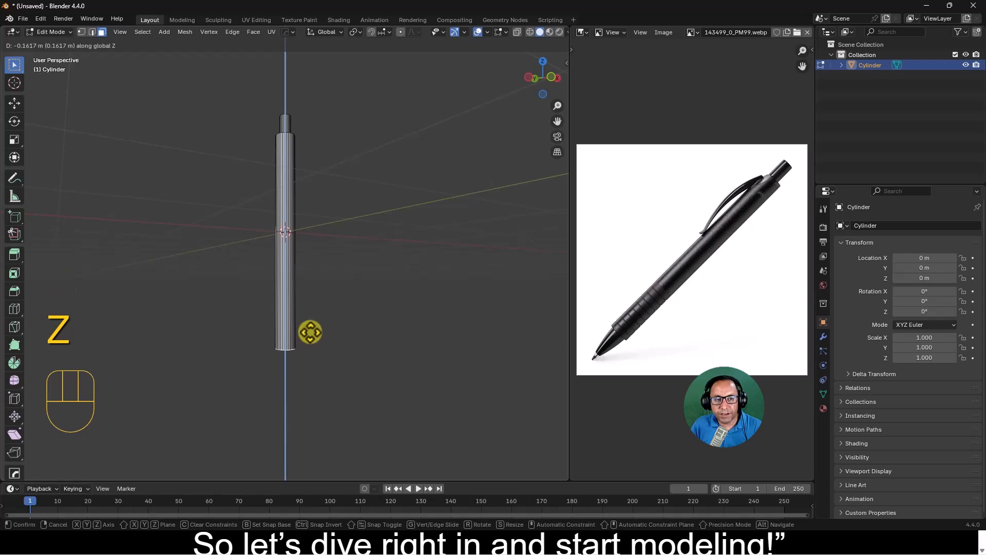
{"action": "left_click", "coordinate": [312, 337]}
Inset the barrel's bottom face by about 0.012 m.
{"action": "middle_click_drag", "start_coordinate": [312, 338], "coordinate": [355, 268]}
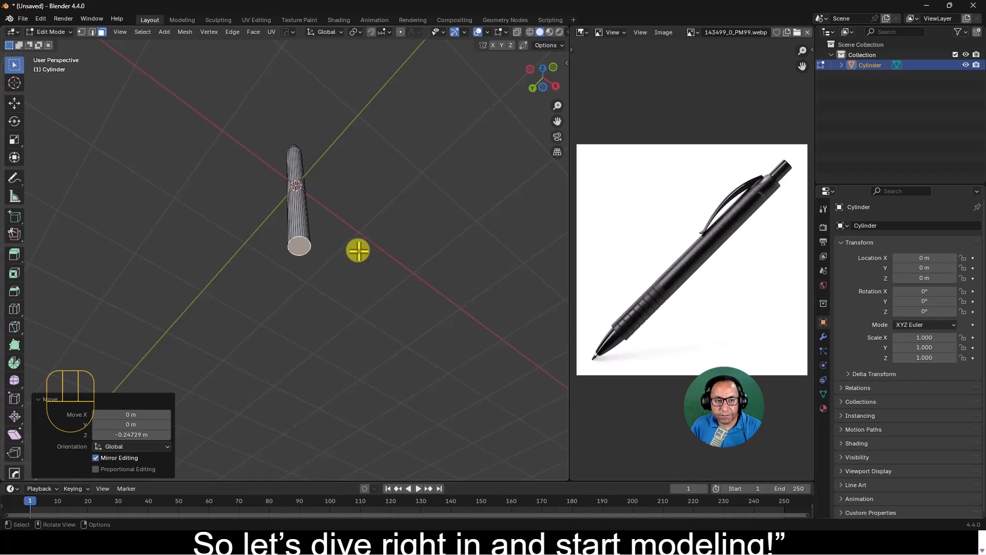
{"action": "scroll", "coordinate": [349, 263], "scroll_direction": "up", "scroll_amount": 8}
{"action": "key", "text": "i"}
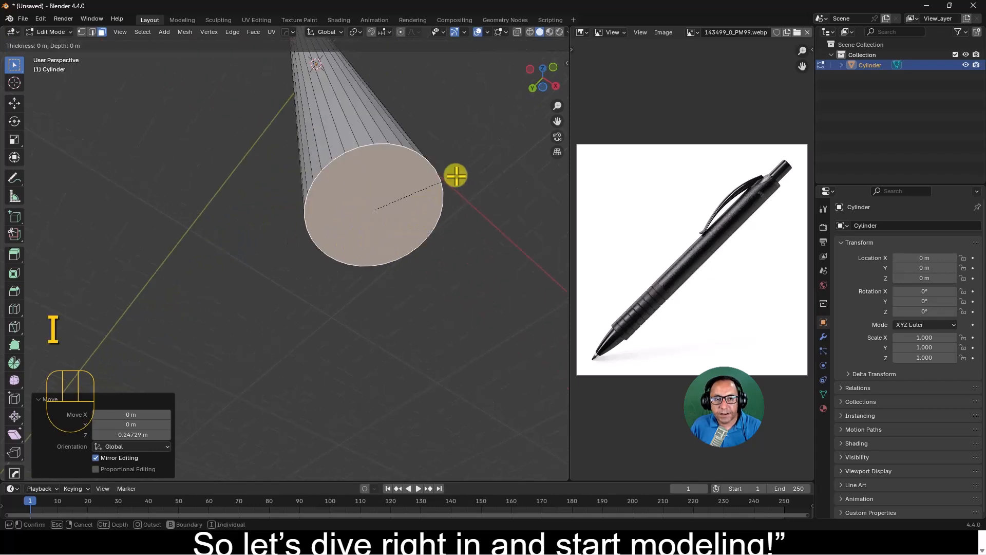
{"action": "left_click", "coordinate": [447, 180]}
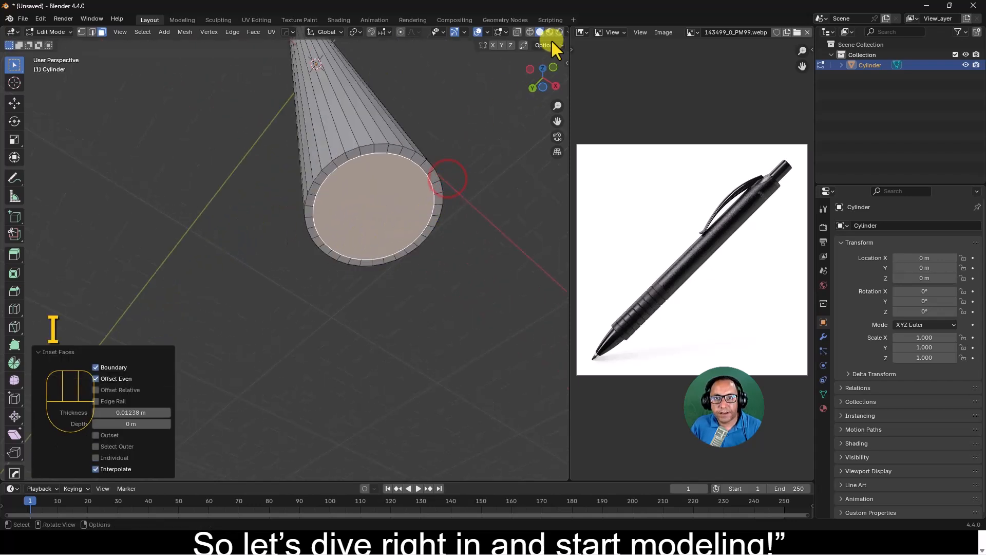
Widen the 3D viewport slightly and switch its solid shading to MatCap lighting with the red material.
{"action": "left_click", "coordinate": [561, 31]}
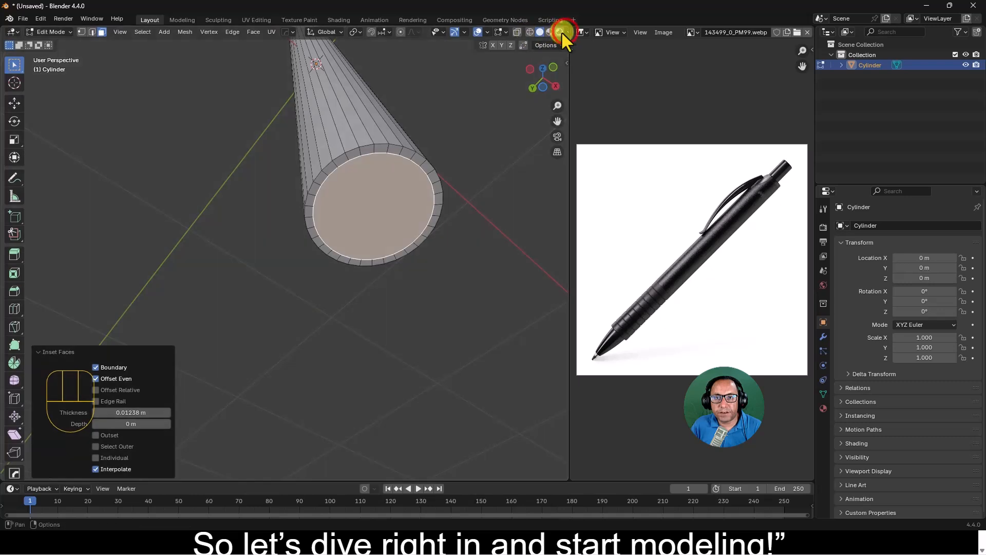
{"action": "left_click_drag", "start_coordinate": [569, 35], "coordinate": [590, 34]}
{"action": "left_click", "coordinate": [580, 32]}
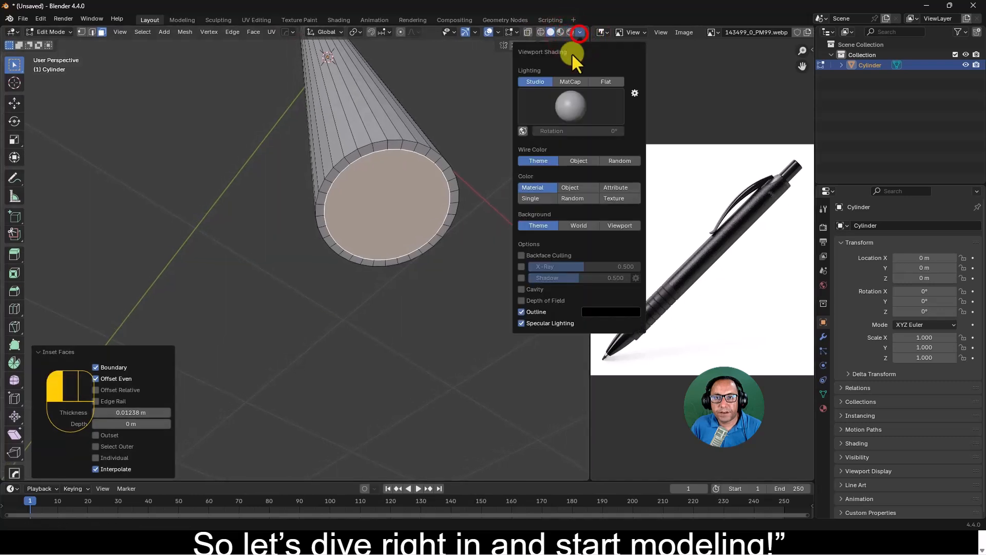
{"action": "left_click", "coordinate": [570, 82]}
{"action": "left_click", "coordinate": [568, 110]}
{"action": "left_click", "coordinate": [569, 165]}
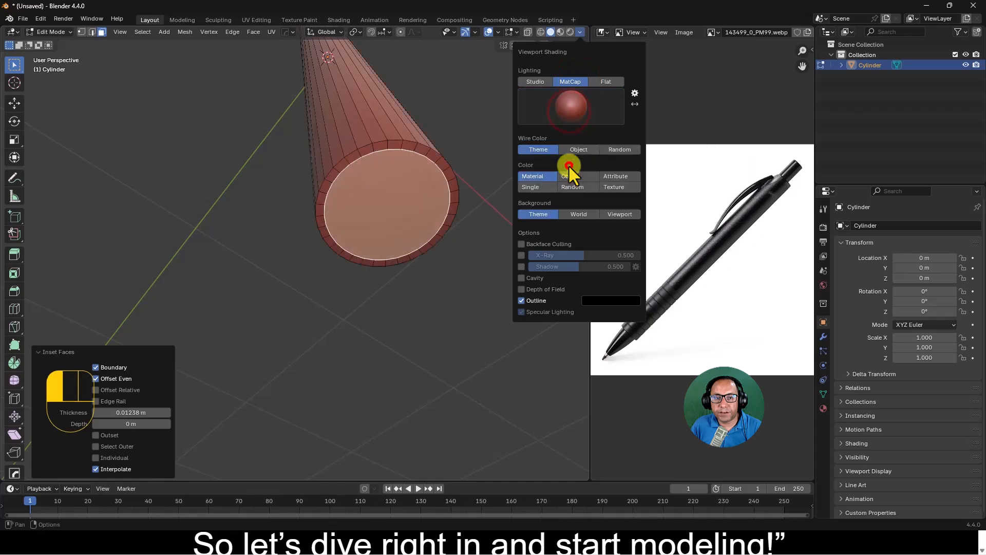
{"action": "left_click", "coordinate": [592, 18]}
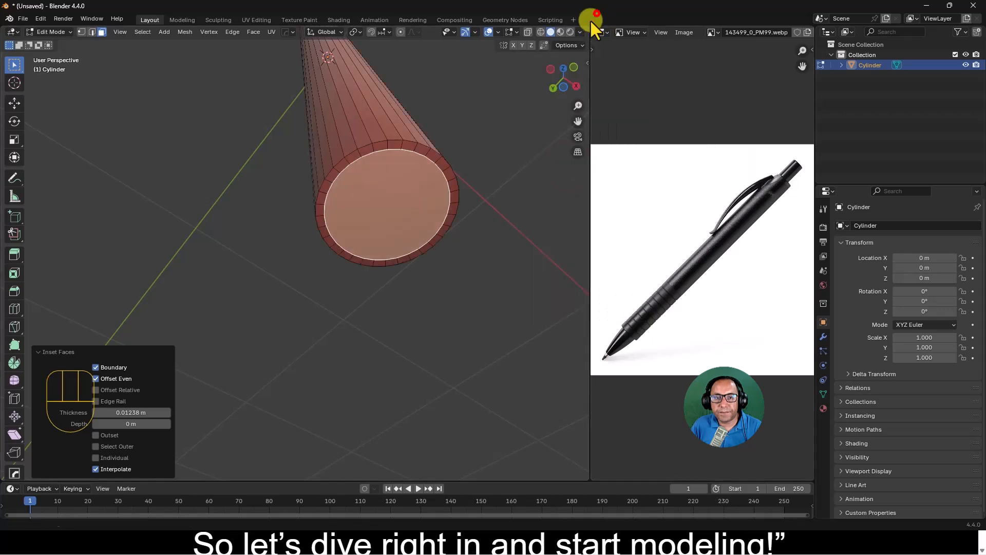
Extrude the inset bottom face about 0.265 m and scale its end to about 0.216 to form the tapered pen tip.
{"action": "left_click", "coordinate": [413, 179]}
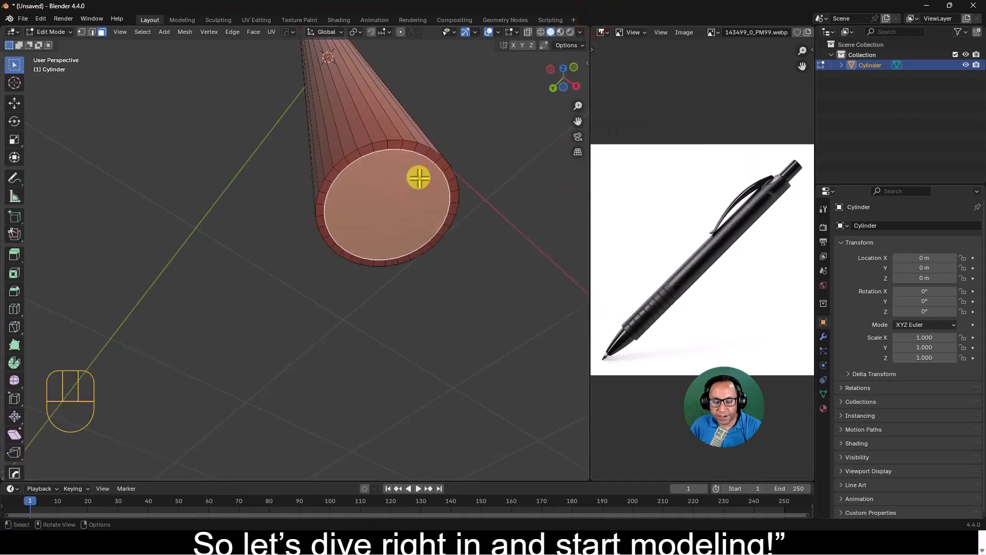
{"action": "key", "text": "e"}
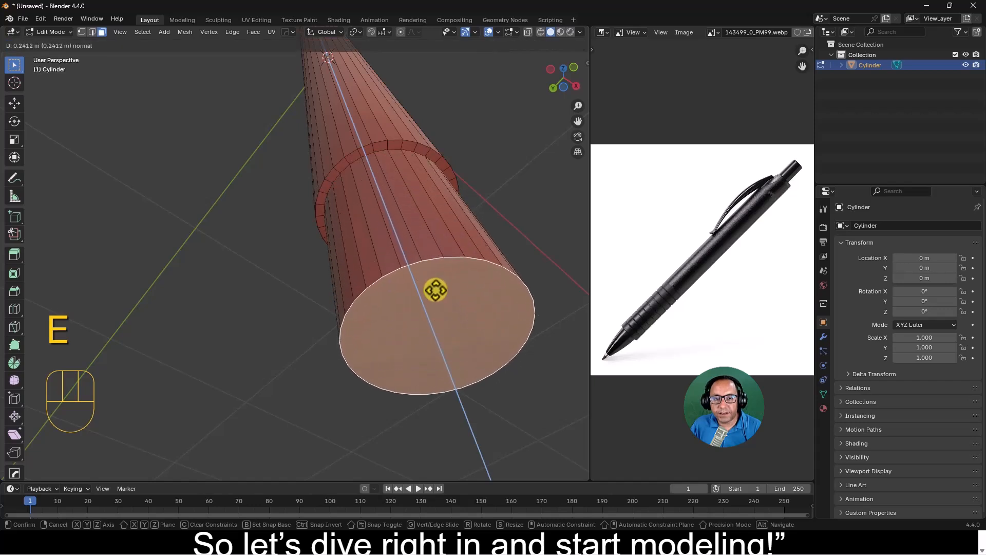
{"action": "left_click", "coordinate": [437, 304]}
{"action": "scroll", "coordinate": [429, 246], "scroll_direction": "down", "scroll_amount": 5}
{"action": "middle_click_drag", "start_coordinate": [430, 247], "coordinate": [425, 279]}
{"action": "key", "text": "s"}
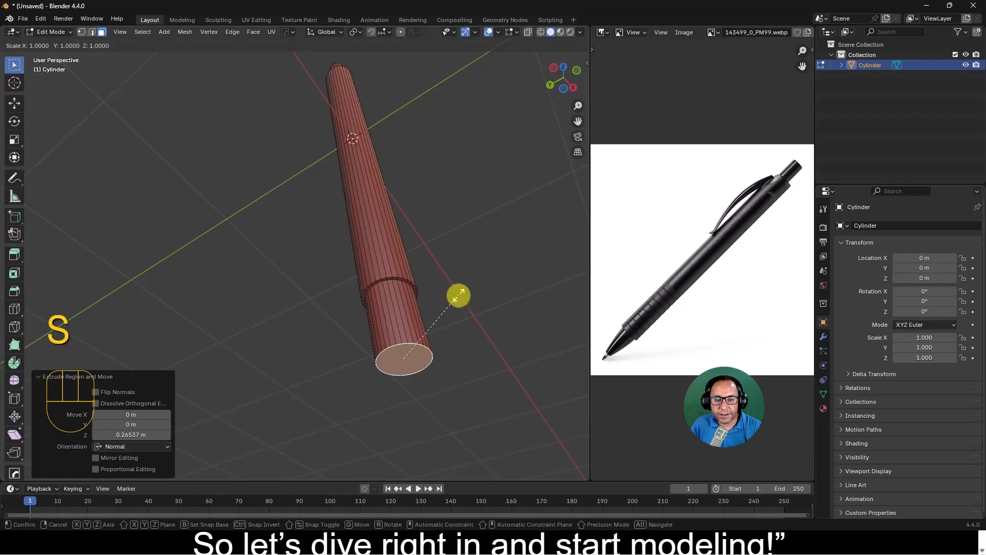
{"action": "left_click", "coordinate": [420, 352]}
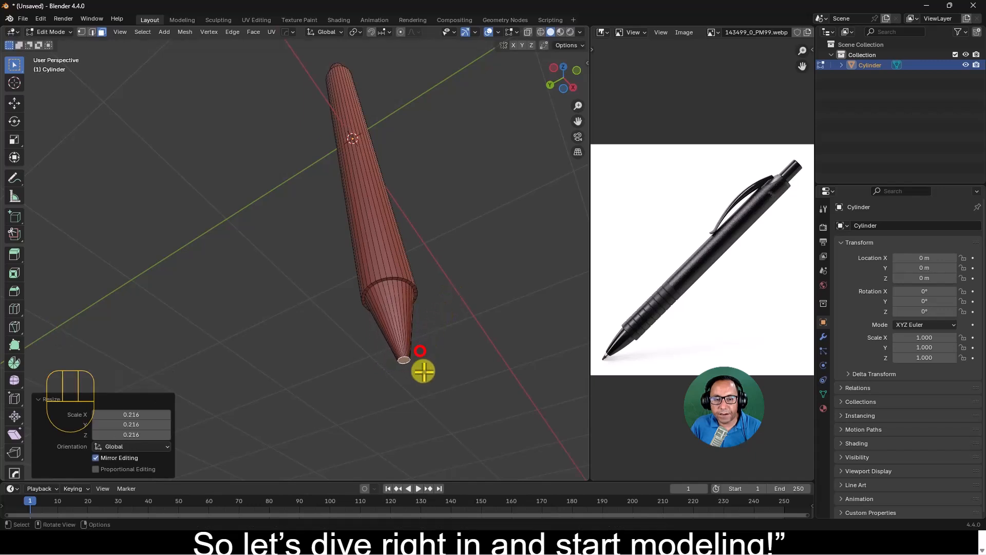
Inset the pen tip's end face by about 0.00675 m and extrude it about 0.0204 m downward.
{"action": "scroll", "coordinate": [423, 368], "scroll_direction": "up", "scroll_amount": 4}
{"action": "middle_click_drag", "start_coordinate": [420, 378], "coordinate": [381, 296], "text": "shift"}
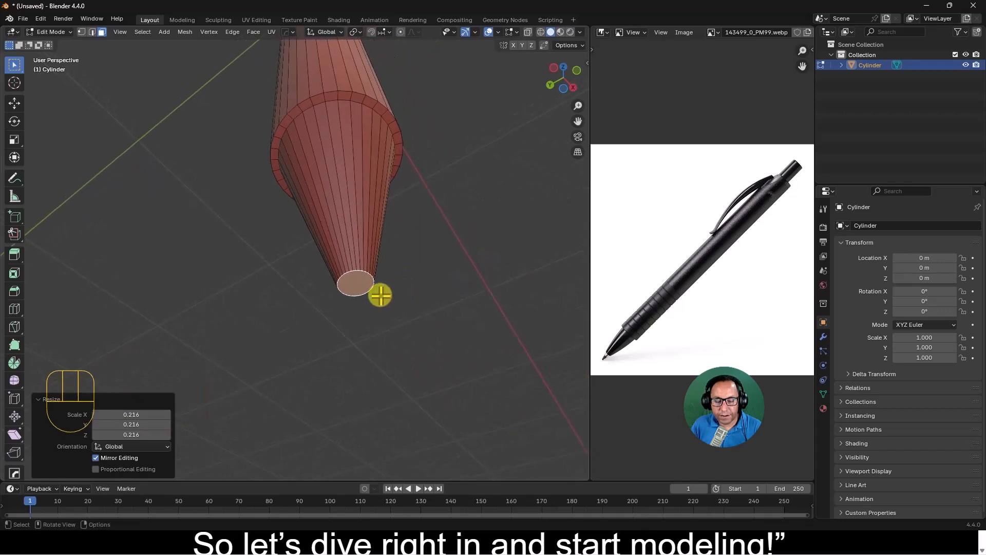
{"action": "key", "text": "i"}
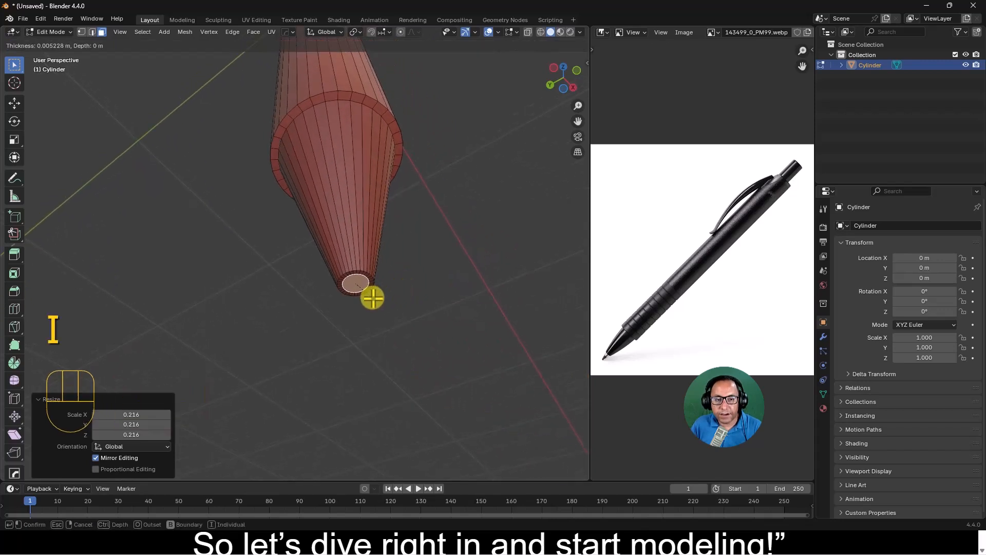
{"action": "left_click", "coordinate": [369, 299]}
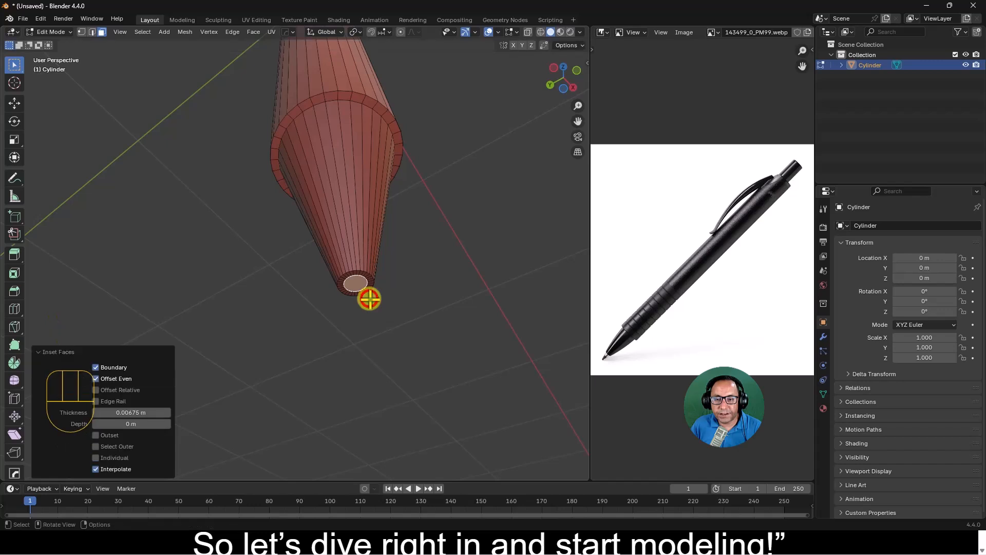
{"action": "key", "text": "e"}
{"action": "left_click", "coordinate": [378, 312]}
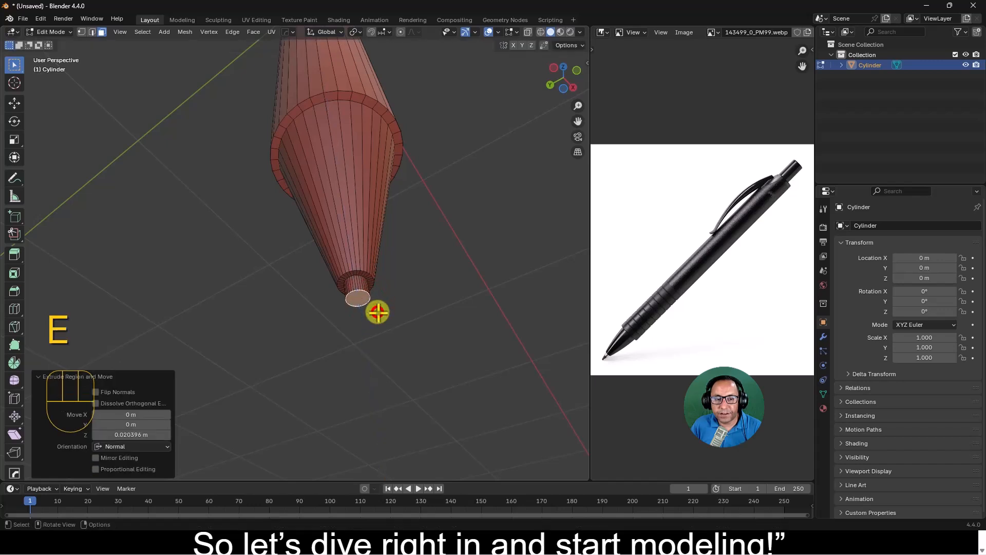
Extrude the tip's end face another 0.0204 m or so and scale it to about 0.278 to form the writing point.
{"action": "key", "text": "e"}
{"action": "left_click", "coordinate": [378, 319]}
{"action": "key", "text": "s"}
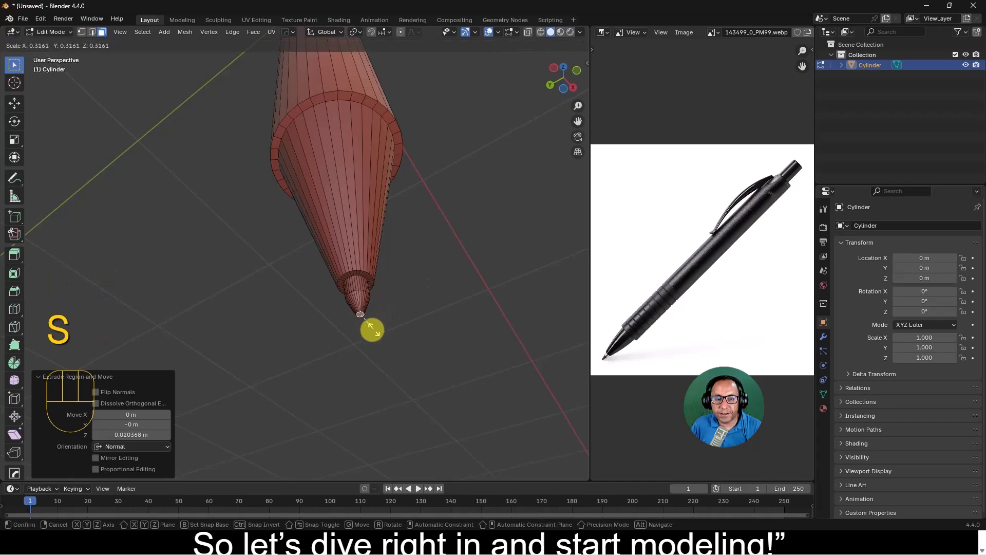
{"action": "left_click", "coordinate": [371, 328]}
Bevel the edge loop where the writing point starts to taper, about 0.00045 m wide with 2 segments.
{"action": "scroll", "coordinate": [385, 340], "scroll_direction": "up", "scroll_amount": 2}
{"action": "scroll", "coordinate": [393, 341], "scroll_direction": "down", "scroll_amount": 1}
{"action": "middle_click_drag", "start_coordinate": [443, 345], "coordinate": [435, 327], "text": "shift"}
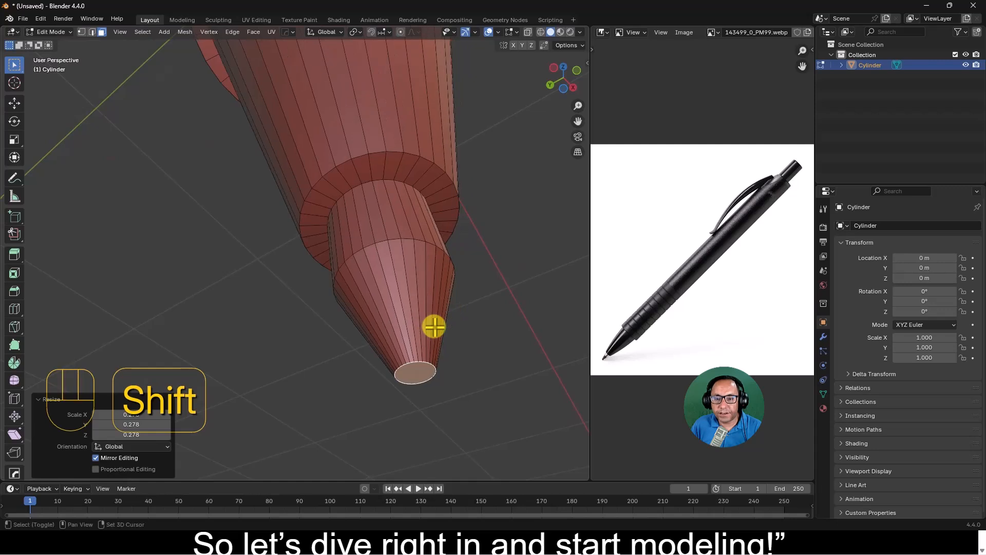
{"action": "left_click", "coordinate": [406, 244]}
{"action": "key", "text": "2"}
{"action": "left_click", "coordinate": [418, 241]}
{"action": "scroll", "coordinate": [423, 247], "scroll_direction": "down", "scroll_amount": 3}
{"action": "scroll", "coordinate": [423, 247], "scroll_direction": "up", "scroll_amount": 3}
{"action": "left_click", "coordinate": [421, 245], "text": "alt"}
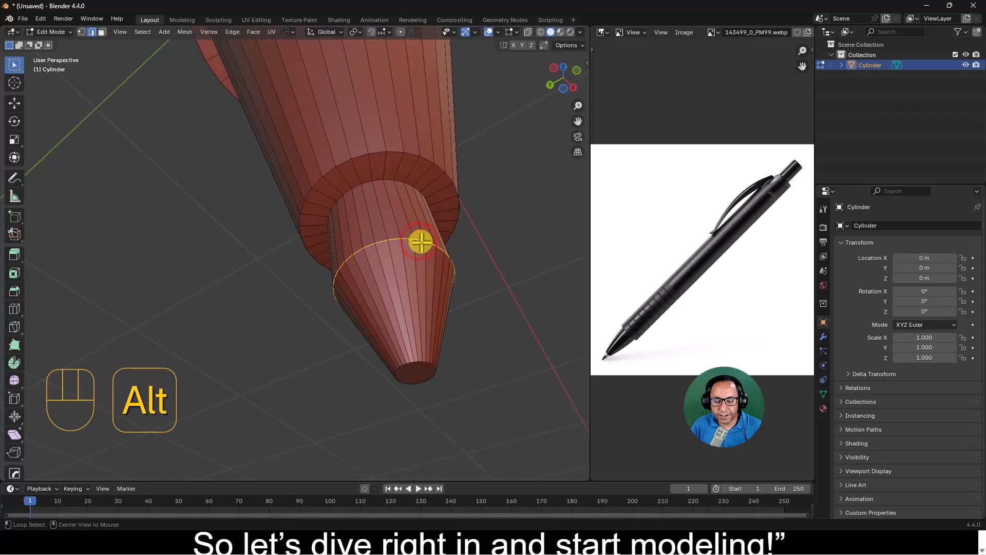
{"action": "key", "text": "ctrl+b"}
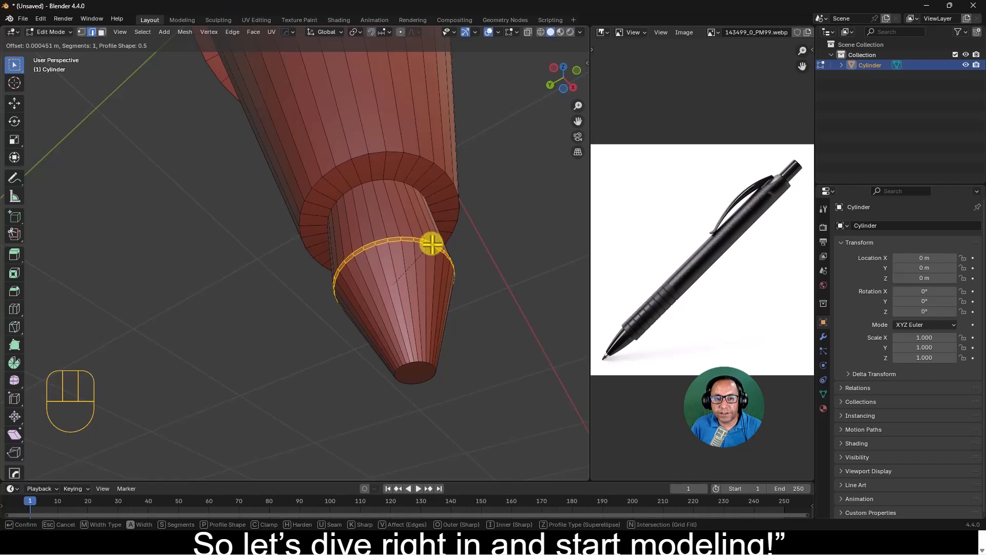
{"action": "left_click", "coordinate": [431, 243]}
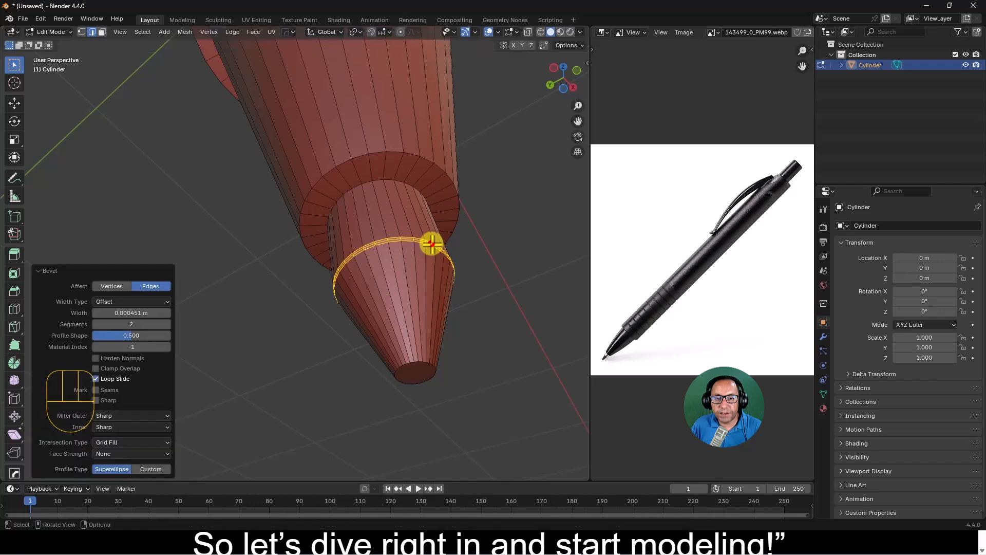
Bevel the barrel's bottom outer rim and its top outer and inner rims together, about 0.0033 m wide with 2 segments.
{"action": "left_click", "coordinate": [403, 183], "text": "alt"}
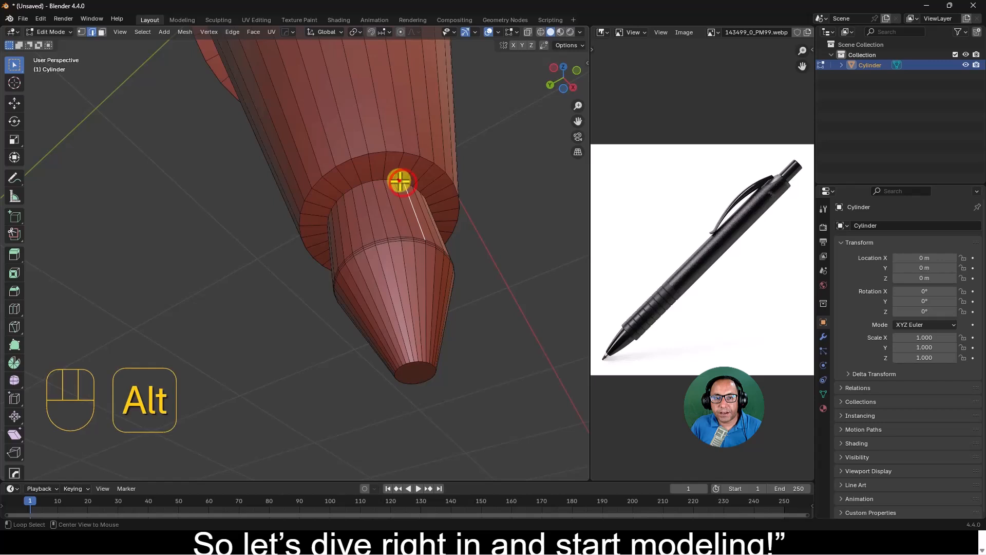
{"action": "left_click", "coordinate": [413, 156], "text": "alt+shift"}
{"action": "scroll", "coordinate": [412, 196], "scroll_direction": "down", "scroll_amount": 6}
{"action": "middle_click_drag", "start_coordinate": [375, 190], "coordinate": [401, 225]}
{"action": "left_click", "coordinate": [360, 187], "text": "alt+shift"}
{"action": "left_click", "coordinate": [360, 177], "text": "alt+shift"}
{"action": "scroll", "coordinate": [352, 183], "scroll_direction": "down", "scroll_amount": 5}
{"action": "middle_click_drag", "start_coordinate": [353, 183], "coordinate": [334, 211]}
{"action": "scroll", "coordinate": [369, 186], "scroll_direction": "up", "scroll_amount": 5}
{"action": "left_click", "coordinate": [370, 176], "text": "alt+shift"}
{"action": "key", "text": "ctrl+z"}
{"action": "left_click", "coordinate": [369, 169], "text": "alt+shift"}
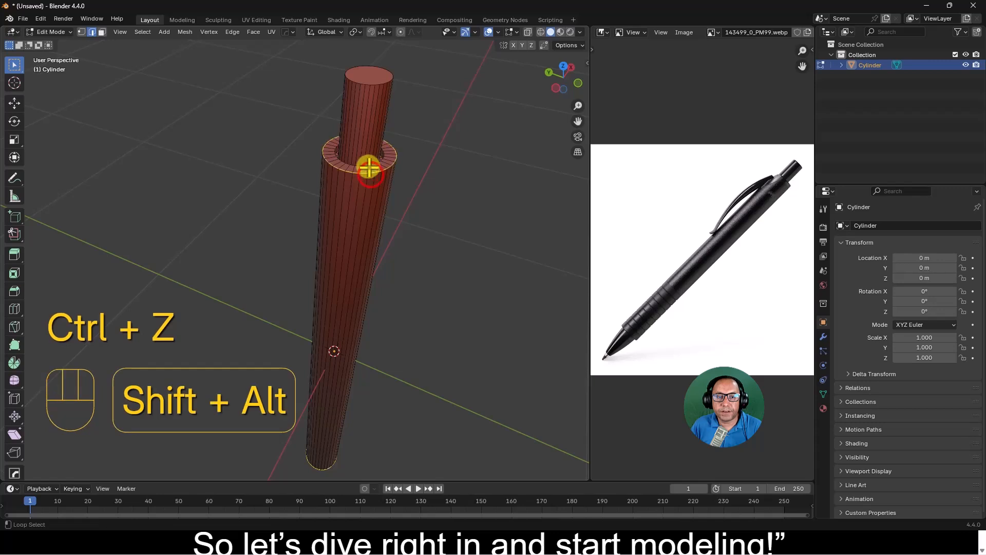
{"action": "left_click", "coordinate": [377, 85], "text": "alt+shift"}
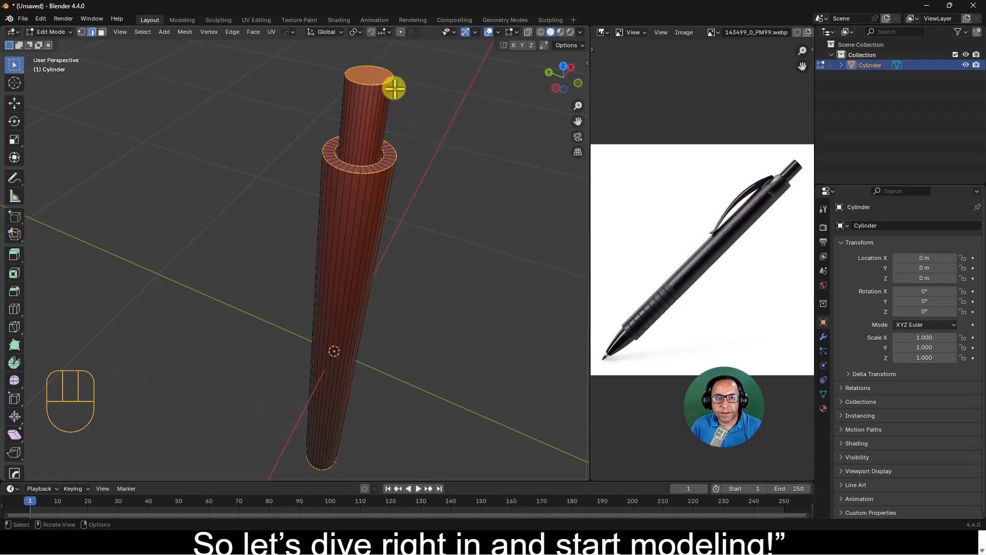
{"action": "key", "text": "shift+alt"}
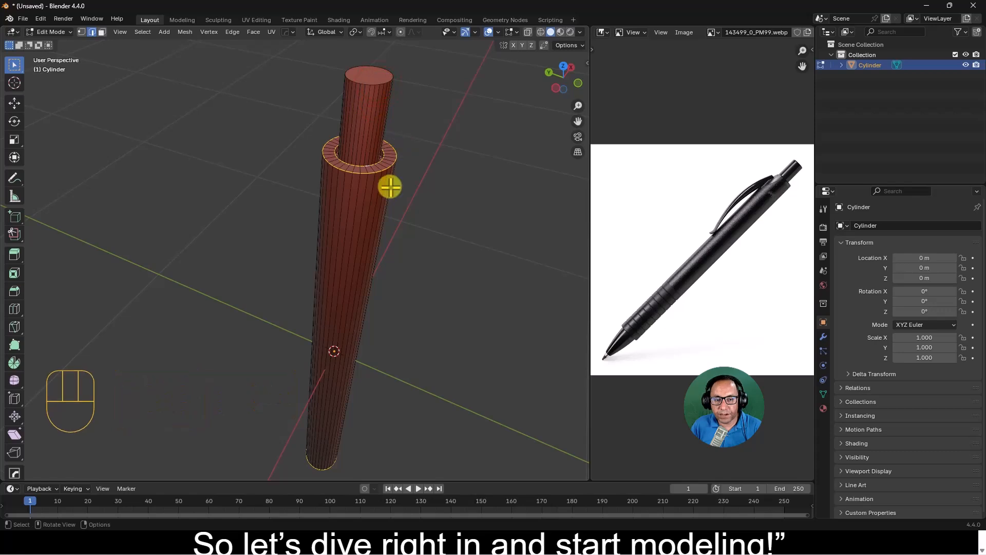
{"action": "scroll", "coordinate": [389, 187], "scroll_direction": "up", "scroll_amount": 5}
{"action": "middle_click_drag", "start_coordinate": [447, 167], "coordinate": [418, 214], "text": "shift"}
{"action": "key", "text": "ctrl+b"}
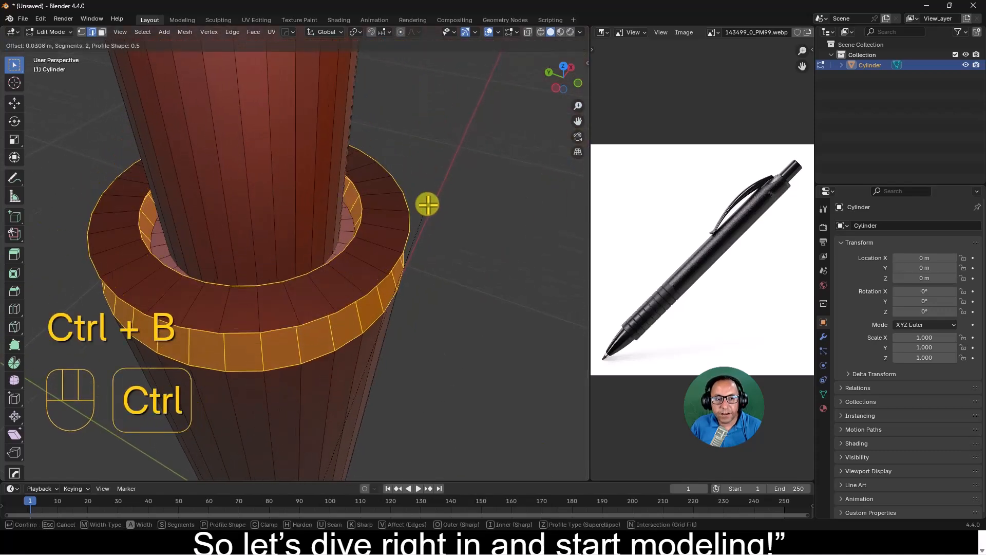
{"action": "scroll", "coordinate": [424, 210], "scroll_direction": "up", "scroll_amount": 1}
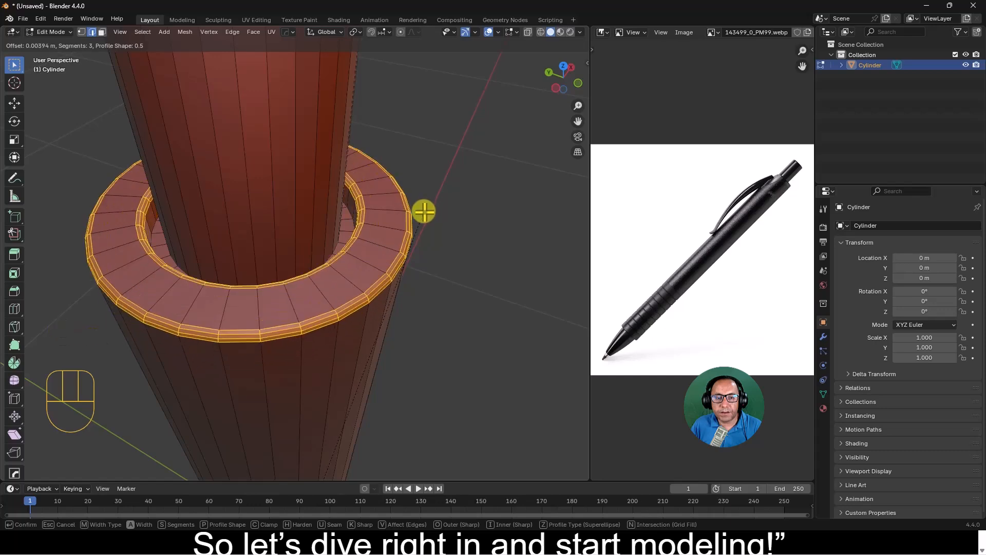
{"action": "scroll", "coordinate": [423, 211], "scroll_direction": "down", "scroll_amount": 1}
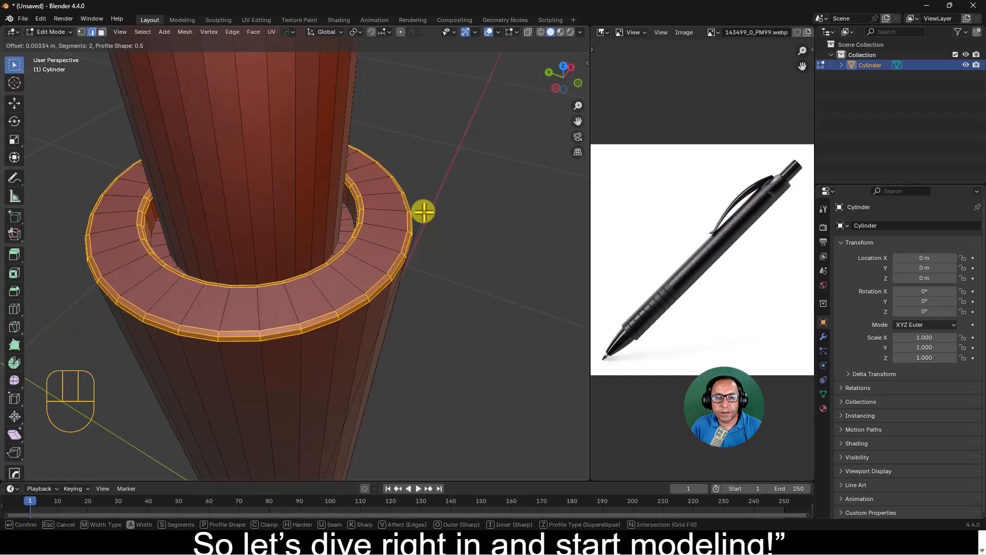
{"action": "left_click", "coordinate": [423, 211]}
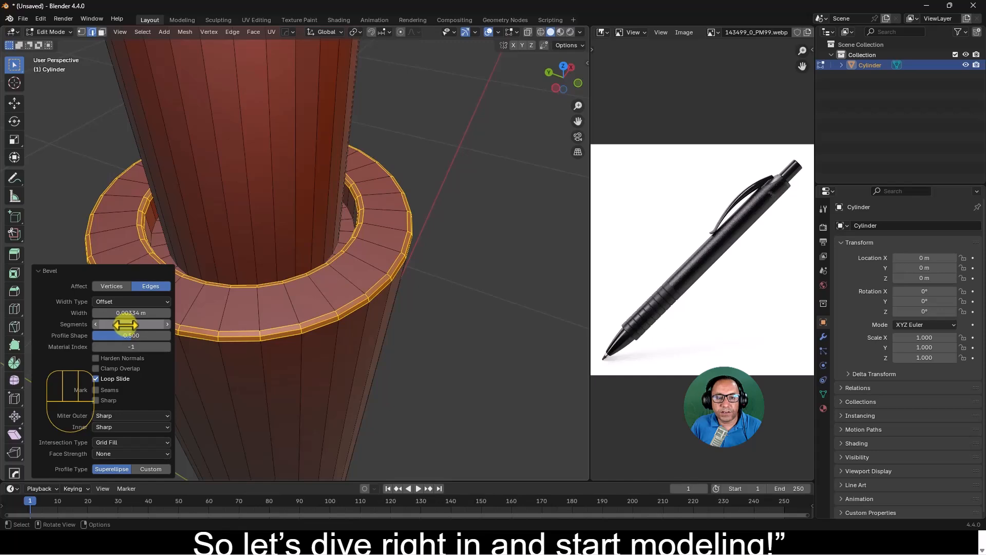
Bevel the two edge loops in the groove around the push button's base, about 0.00088 m wide with 1 segment.
{"action": "scroll", "coordinate": [259, 314], "scroll_direction": "down", "scroll_amount": 5}
{"action": "middle_click_drag", "start_coordinate": [315, 255], "coordinate": [359, 277]}
{"action": "scroll", "coordinate": [359, 277], "scroll_direction": "up", "scroll_amount": 4}
{"action": "mouse_move", "coordinate": [396, 315]}
{"action": "middle_mouse_down", "text": "shift"}
{"action": "mouse_move", "coordinate": [391, 296]}
{"action": "mouse_move", "coordinate": [392, 308]}
{"action": "middle_mouse_up", "text": "shift"}
{"action": "left_click", "coordinate": [379, 346]}
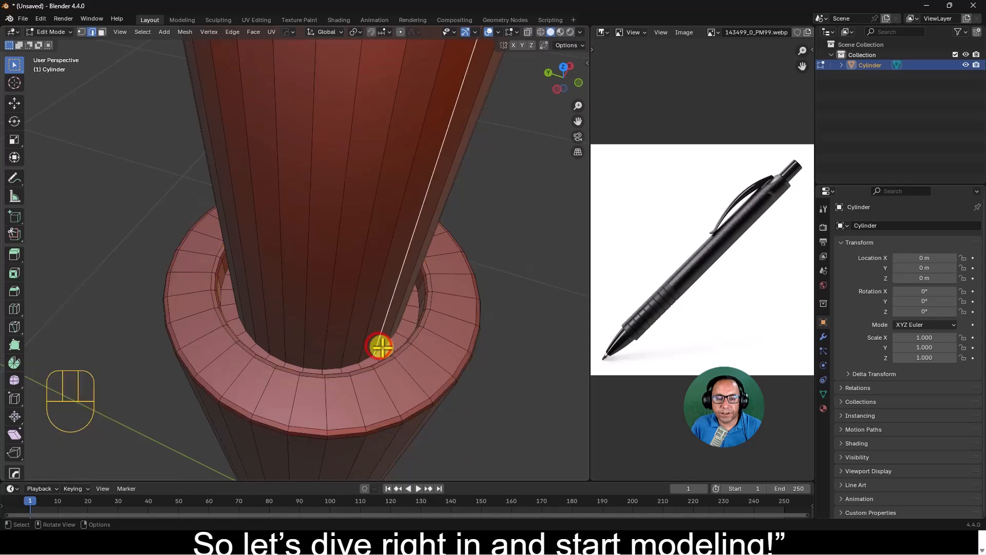
{"action": "left_click", "coordinate": [385, 346], "text": "alt"}
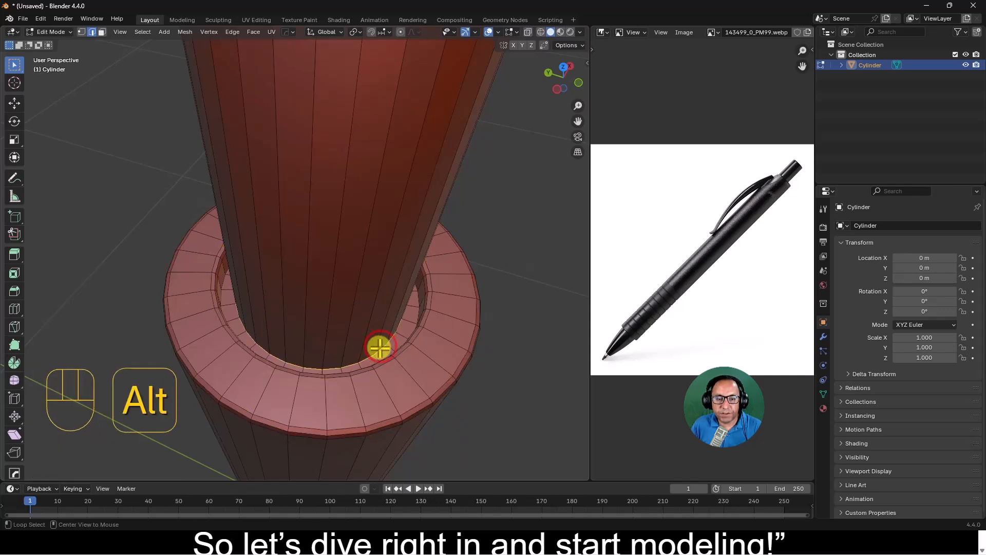
{"action": "left_click", "coordinate": [421, 297], "text": "alt+shift"}
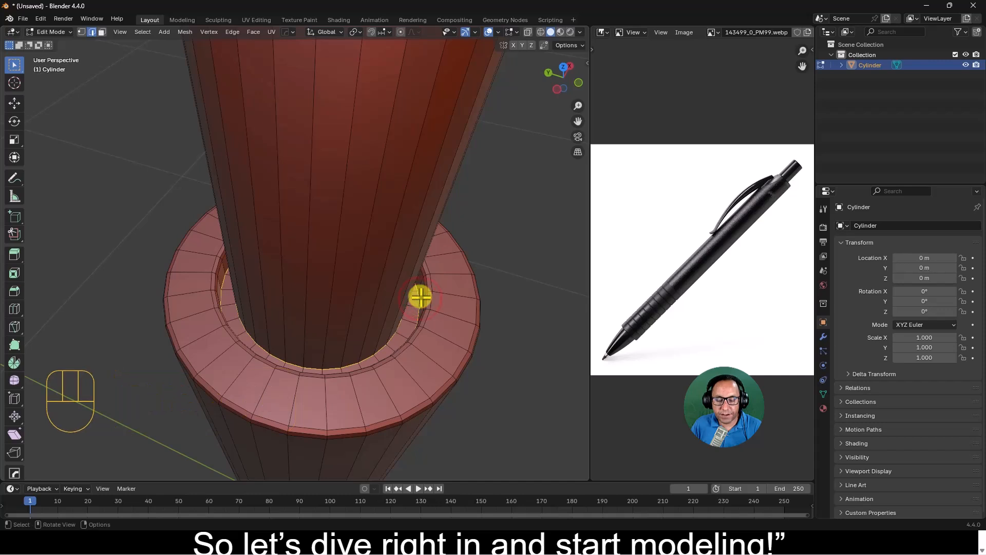
{"action": "key", "text": "ctrl+b"}
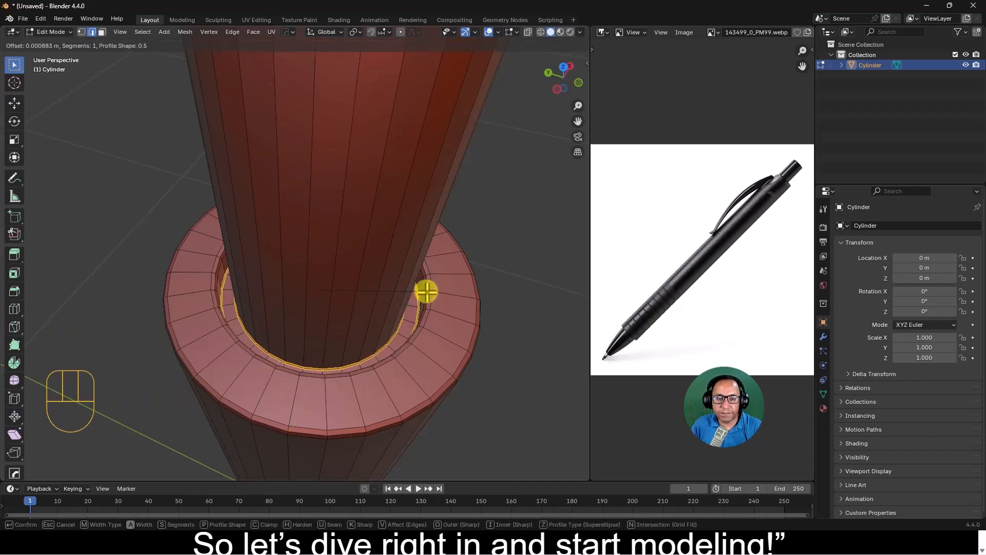
{"action": "left_click", "coordinate": [426, 291]}
Bevel the border of the push button's top face, about 0.0087 m wide with 3 segments.
{"action": "scroll", "coordinate": [293, 256], "scroll_direction": "down", "scroll_amount": 5}
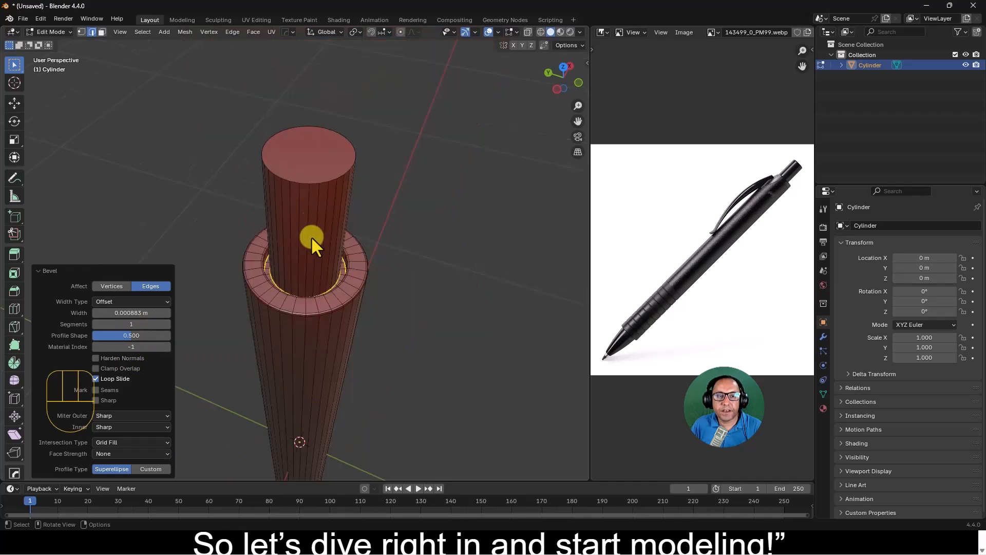
{"action": "left_click", "coordinate": [329, 173]}
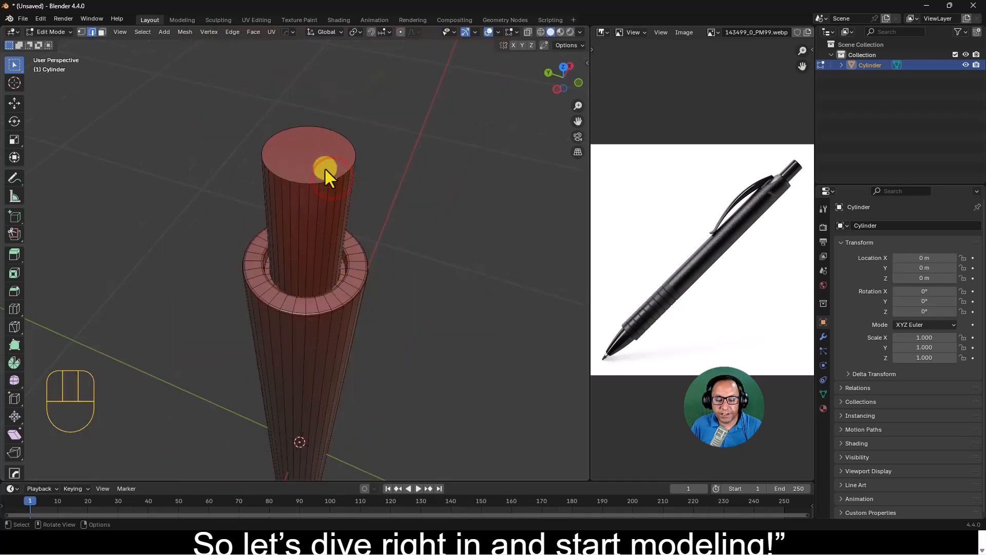
{"action": "left_click", "coordinate": [103, 32]}
{"action": "left_click", "coordinate": [308, 158]}
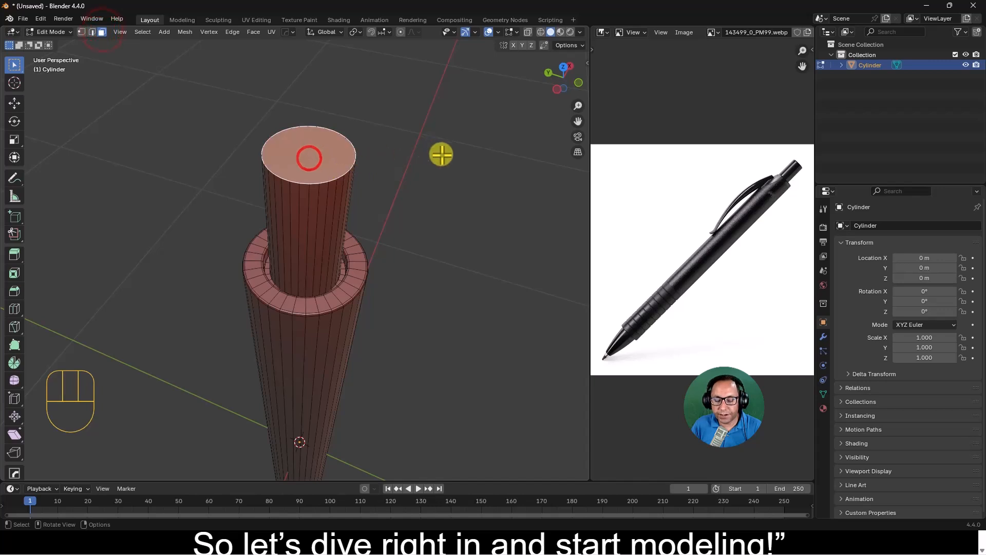
{"action": "key", "text": "ctrl+b"}
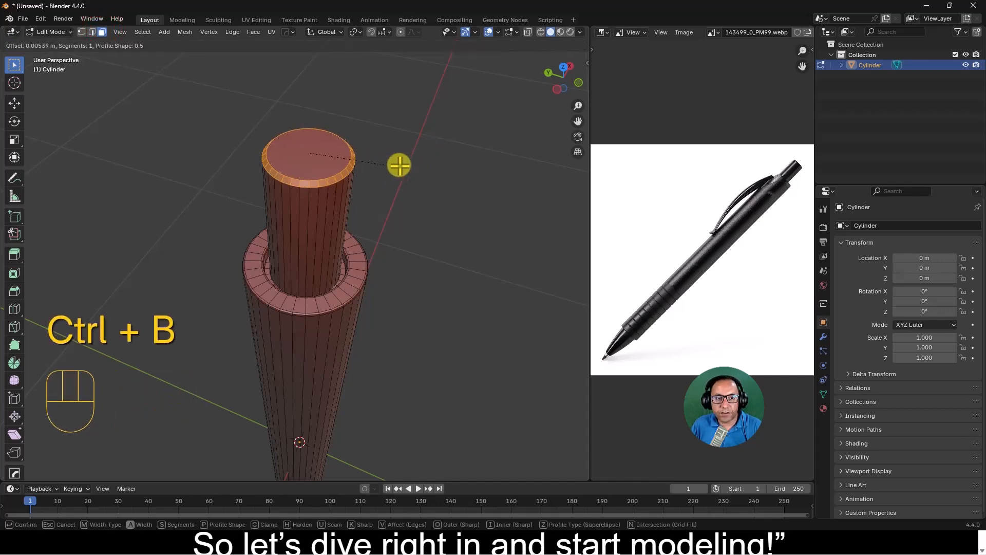
{"action": "scroll", "coordinate": [409, 157], "scroll_direction": "up", "scroll_amount": 1}
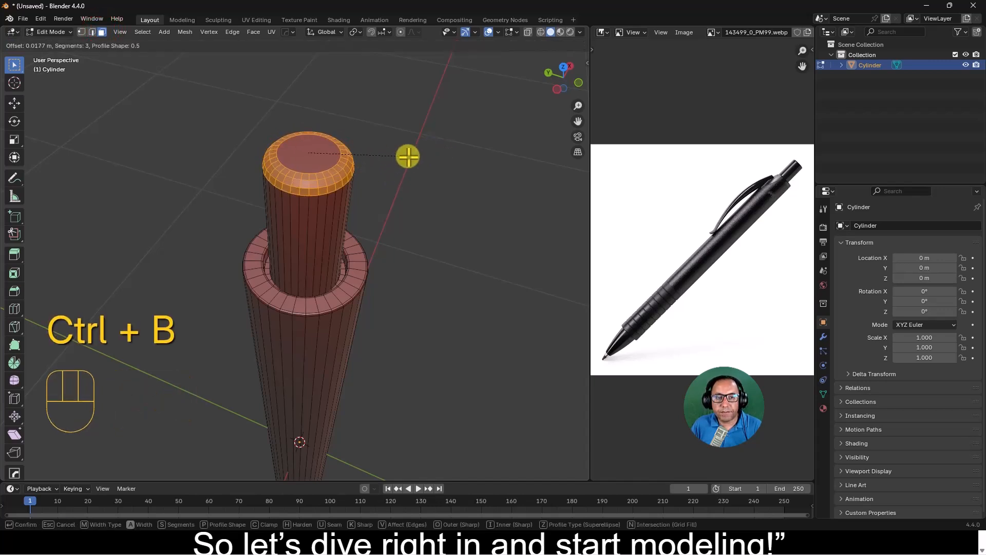
{"action": "left_click", "coordinate": [398, 170]}
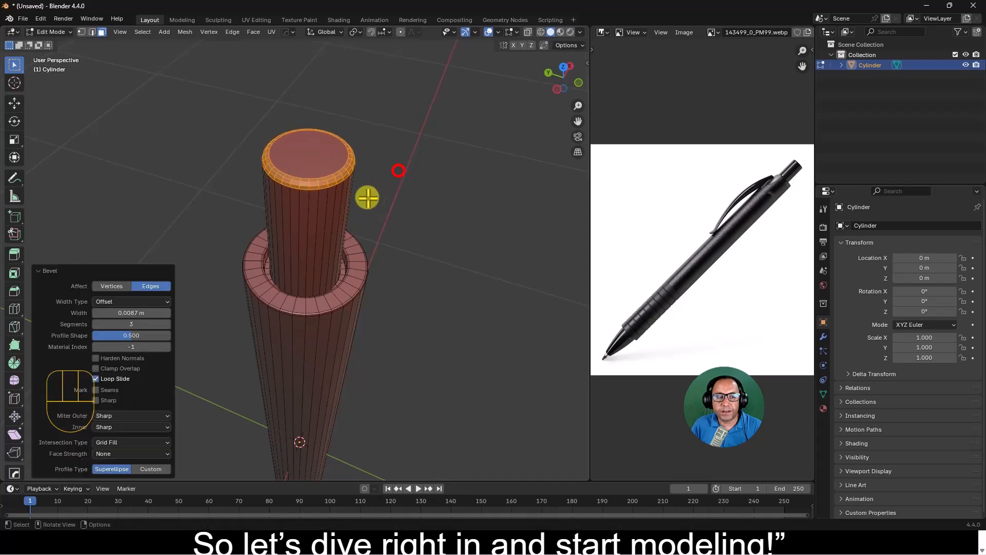
Add a single loop cut around the pen barrel and move it about 0.236 m up along the Z axis.
{"action": "scroll", "coordinate": [326, 249], "scroll_direction": "down", "scroll_amount": 5}
{"action": "key", "text": "Tab"}
{"action": "middle_click_drag", "start_coordinate": [329, 307], "coordinate": [349, 278]}
{"action": "middle_click_drag", "start_coordinate": [347, 242], "coordinate": [359, 278]}
{"action": "key", "text": "Tab"}
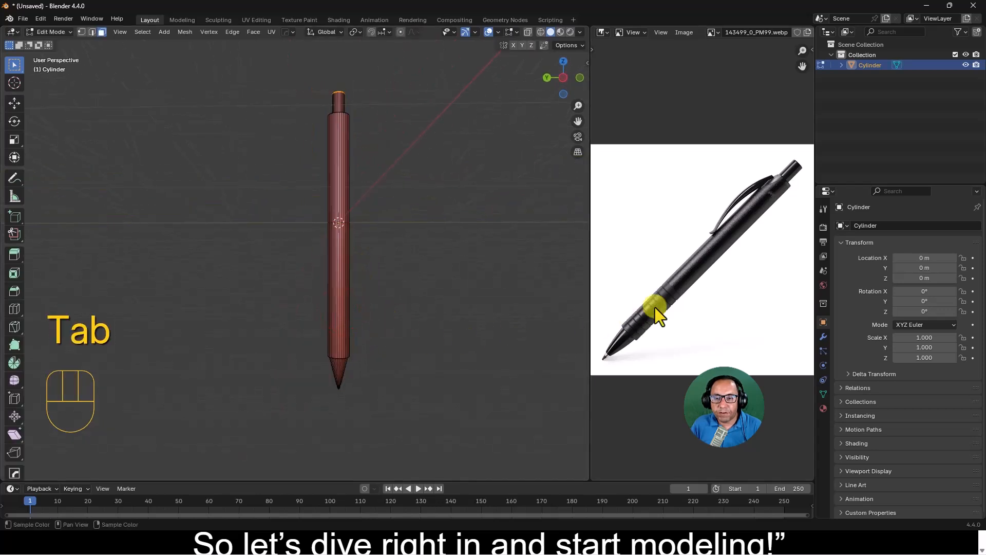
{"action": "middle_click_drag", "start_coordinate": [407, 330], "coordinate": [379, 264], "text": "shift"}
{"action": "scroll", "coordinate": [379, 264], "scroll_direction": "up", "scroll_amount": 4}
{"action": "left_click", "coordinate": [14, 307]}
{"action": "left_click", "coordinate": [403, 103]}
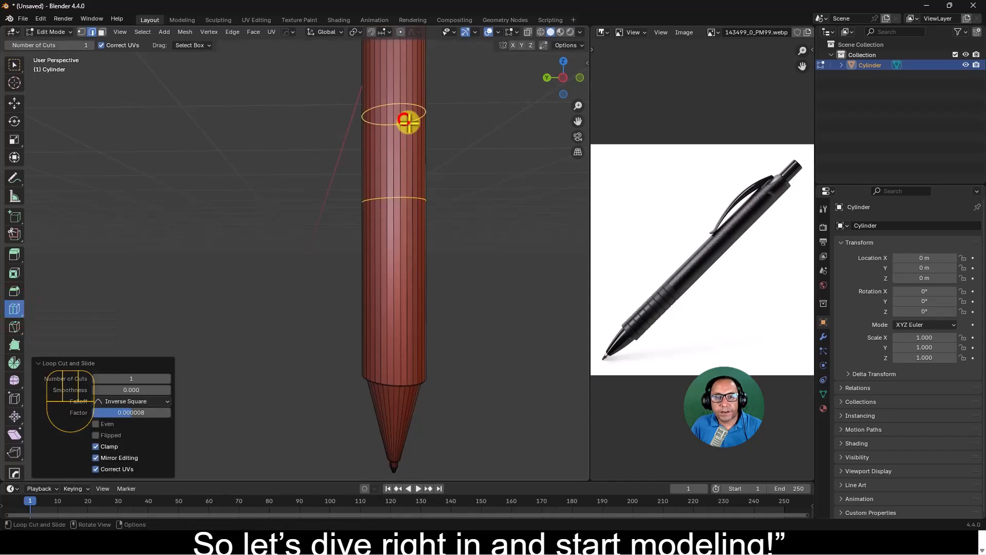
{"action": "left_click", "coordinate": [14, 103]}
{"action": "left_click_drag", "start_coordinate": [392, 165], "coordinate": [407, 87]}
Cut 10 evenly spaced edge loops around the barrel's lower grip section and return to the Select Box tool.
{"action": "left_click", "coordinate": [15, 309]}
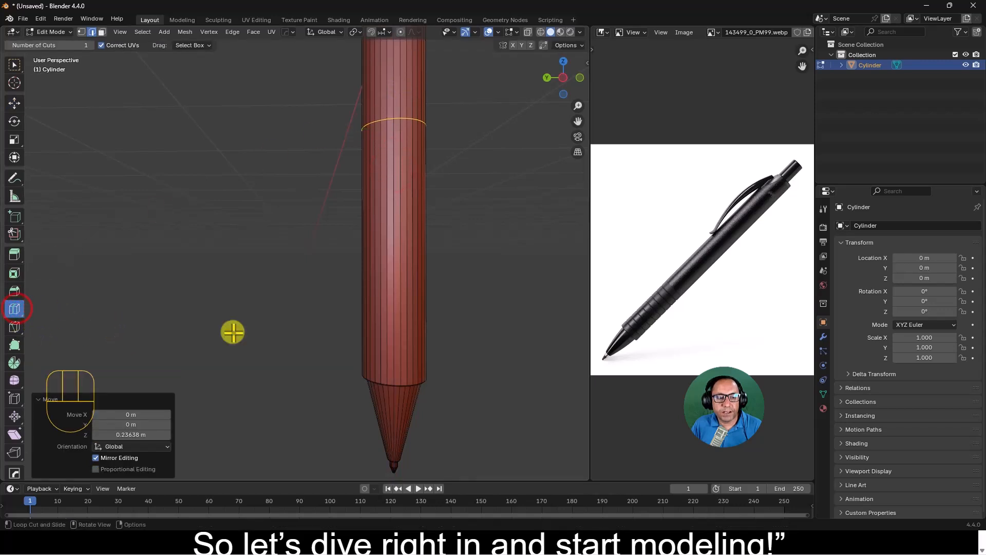
{"action": "left_click", "coordinate": [411, 246]}
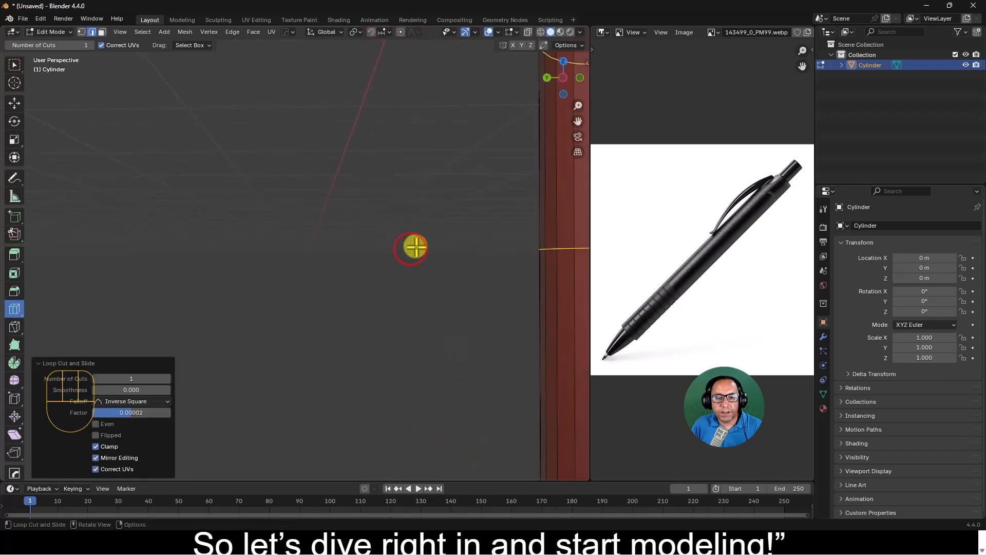
{"action": "scroll", "coordinate": [415, 247], "scroll_direction": "down", "scroll_amount": 6}
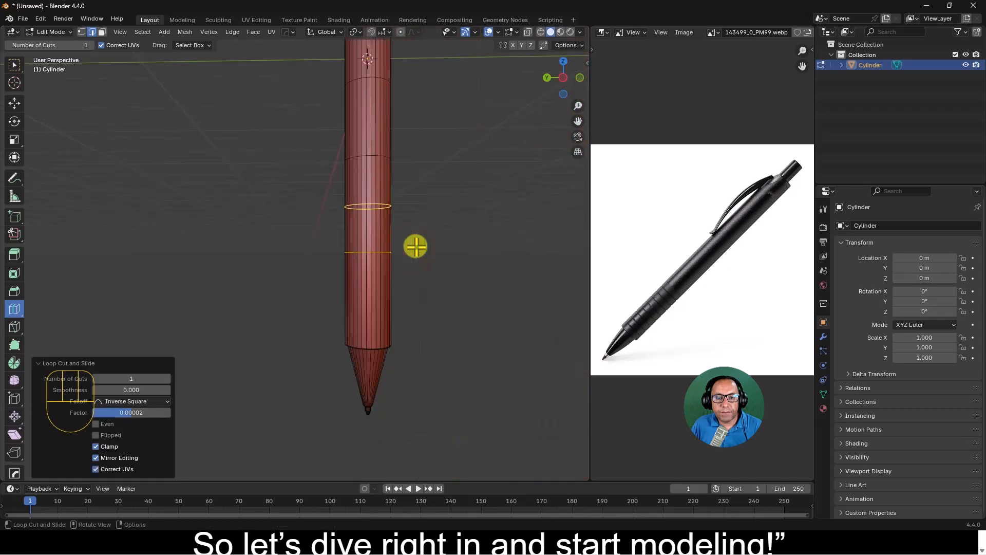
{"action": "left_click", "coordinate": [168, 378]}
{"action": "left_click", "coordinate": [167, 378]}
{"action": "left_click", "coordinate": [168, 378]}
{"action": "left_click", "coordinate": [167, 378]}
{"action": "left_click", "coordinate": [168, 379]}
{"action": "left_click", "coordinate": [167, 378]}
{"action": "left_click", "coordinate": [167, 378]}
{"action": "left_click", "coordinate": [168, 378]}
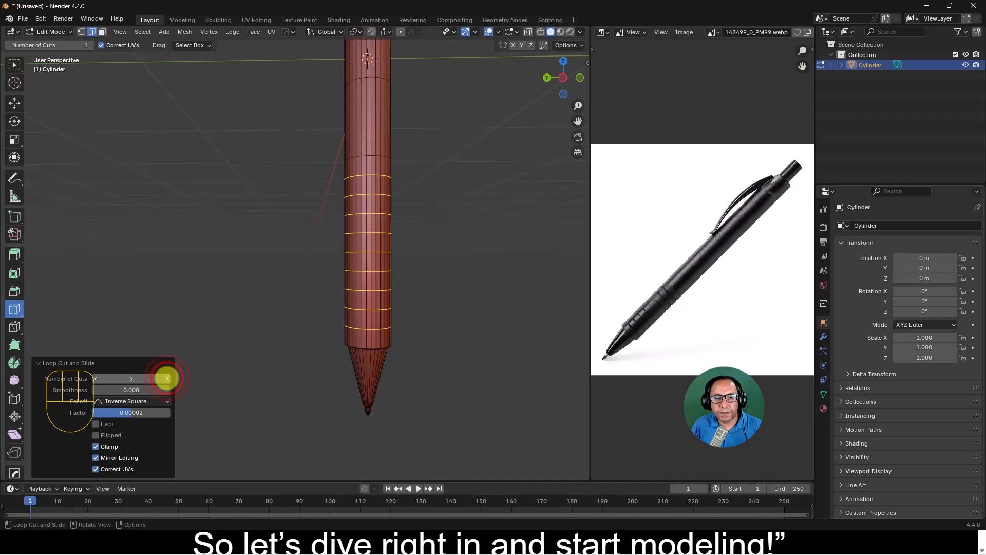
{"action": "left_click", "coordinate": [167, 379]}
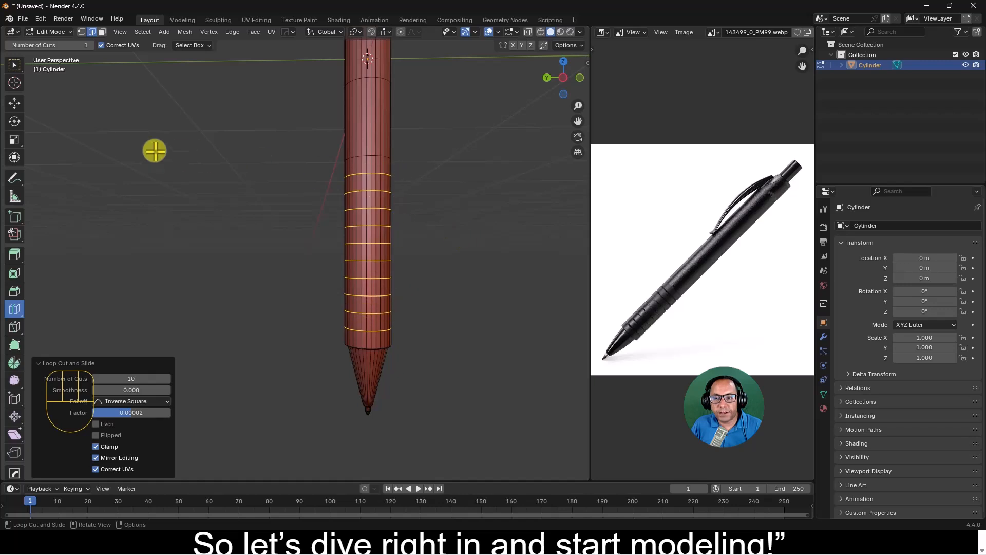
{"action": "left_click", "coordinate": [14, 62]}
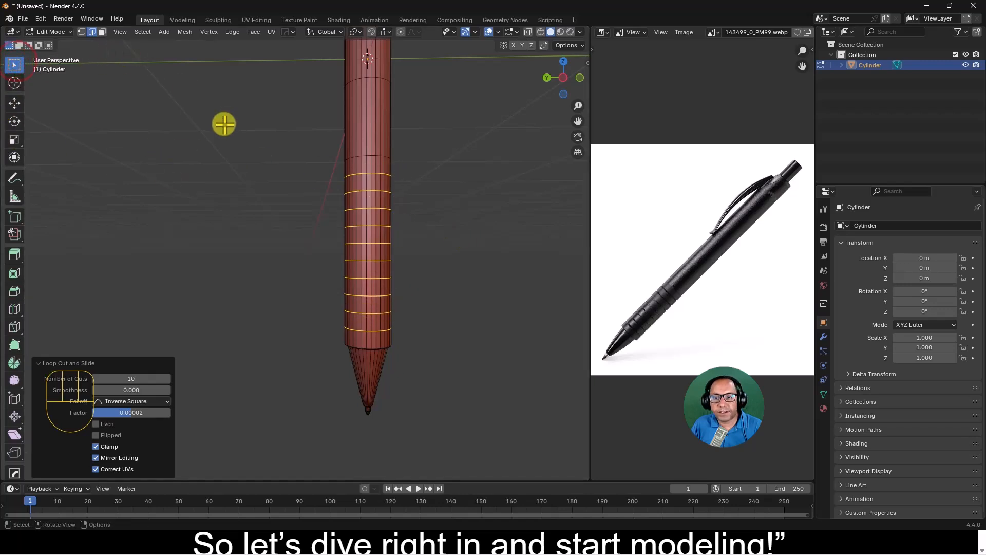
Add the loop at the grip's upper end to the selected ring loops and bevel them about 0.0073 m wide with 1 segment.
{"action": "left_click", "coordinate": [373, 155], "text": "alt+shift"}
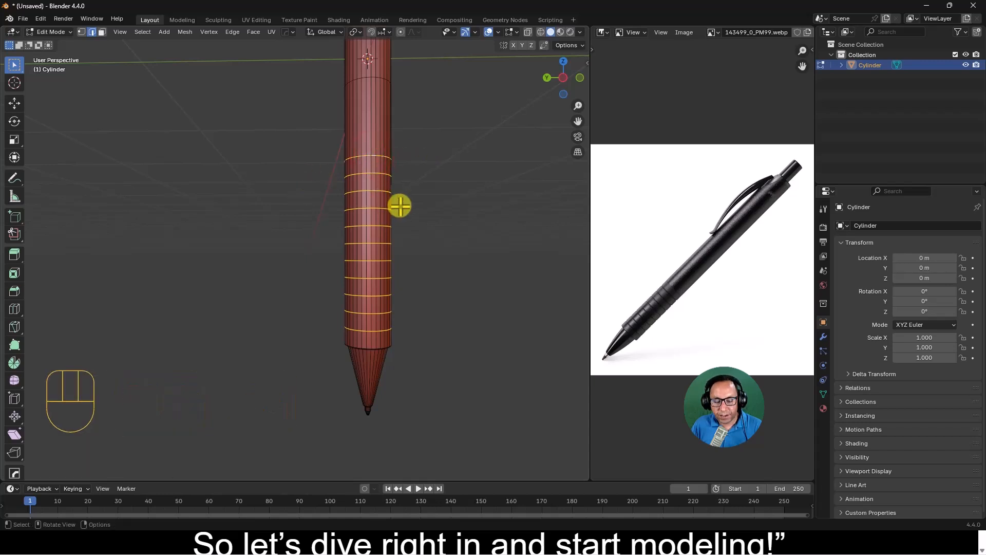
{"action": "key", "text": "ctrl+b"}
{"action": "scroll", "coordinate": [403, 202], "scroll_direction": "down", "scroll_amount": 7}
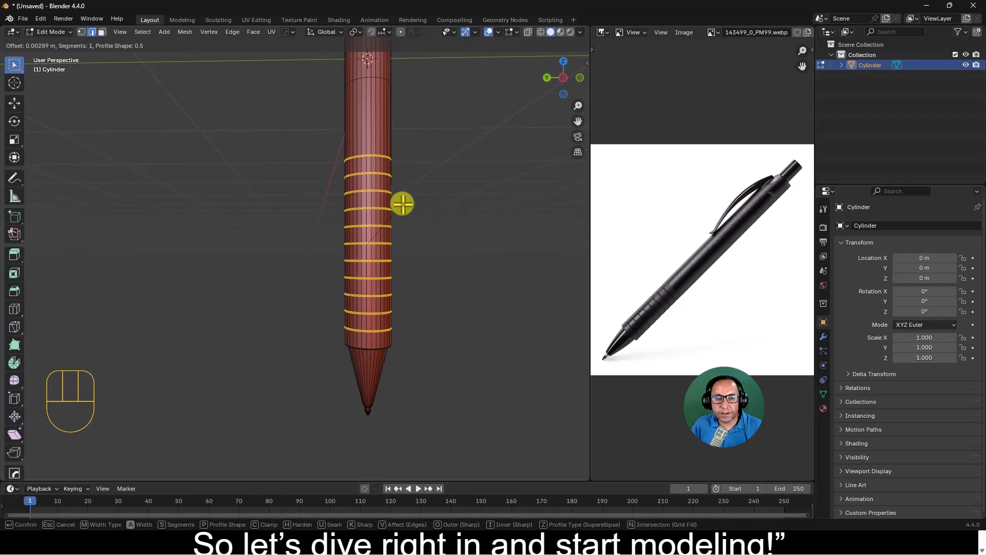
{"action": "left_click", "coordinate": [404, 204]}
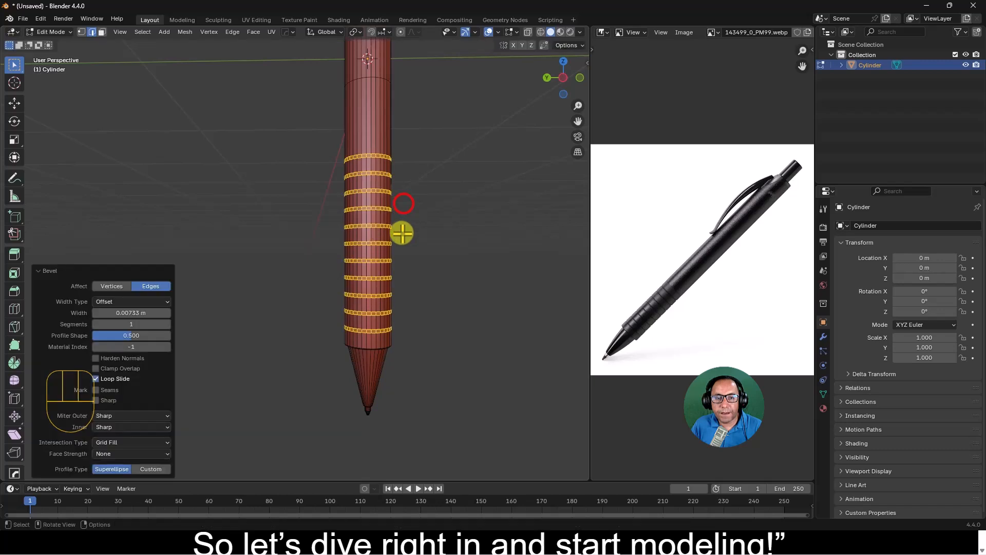
{"action": "scroll", "coordinate": [400, 232], "scroll_direction": "up", "scroll_amount": 4}
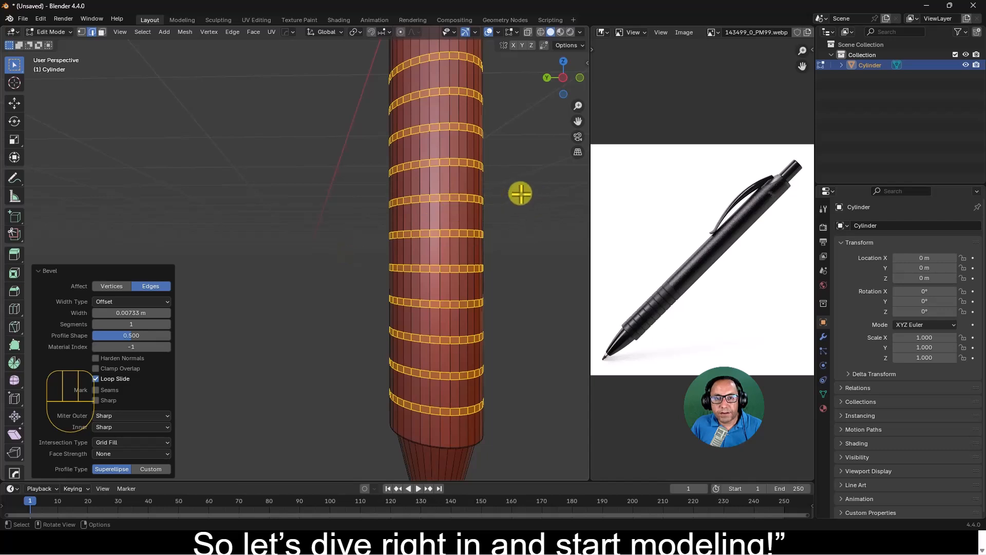
Extrude the narrow bevelled ring faces of the grip inward along their normals by about 0.0047 m.
{"action": "left_click", "coordinate": [102, 33]}
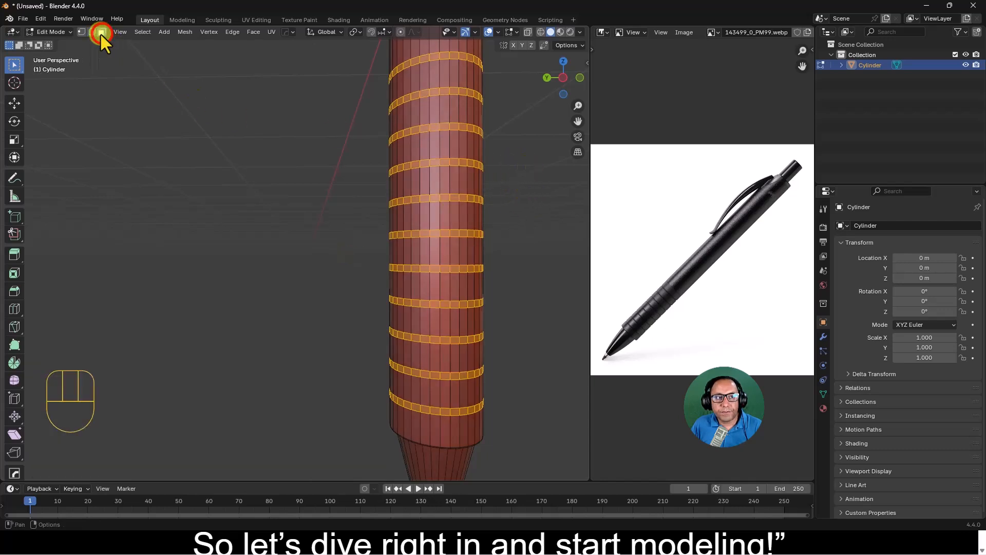
{"action": "right_click", "coordinate": [529, 196]}
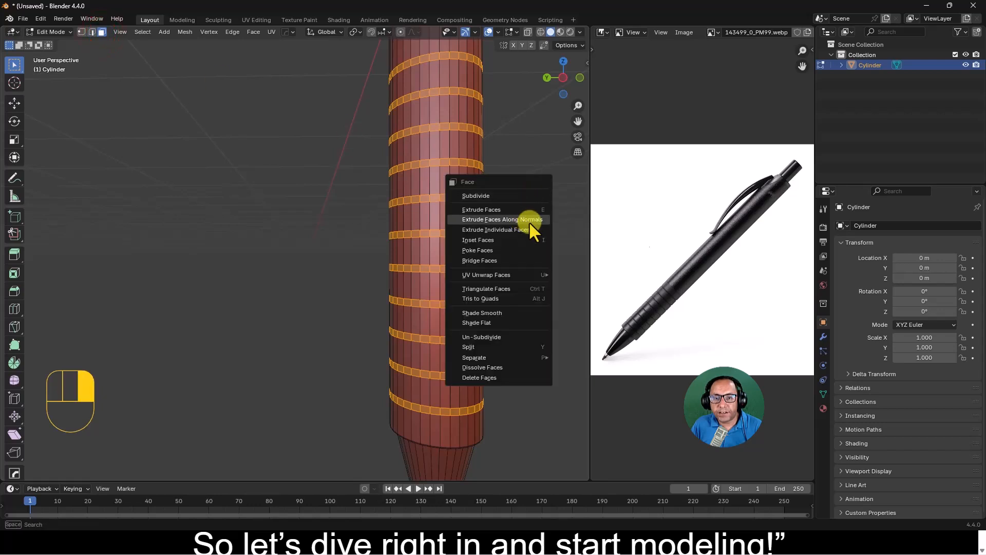
{"action": "left_click", "coordinate": [533, 219]}
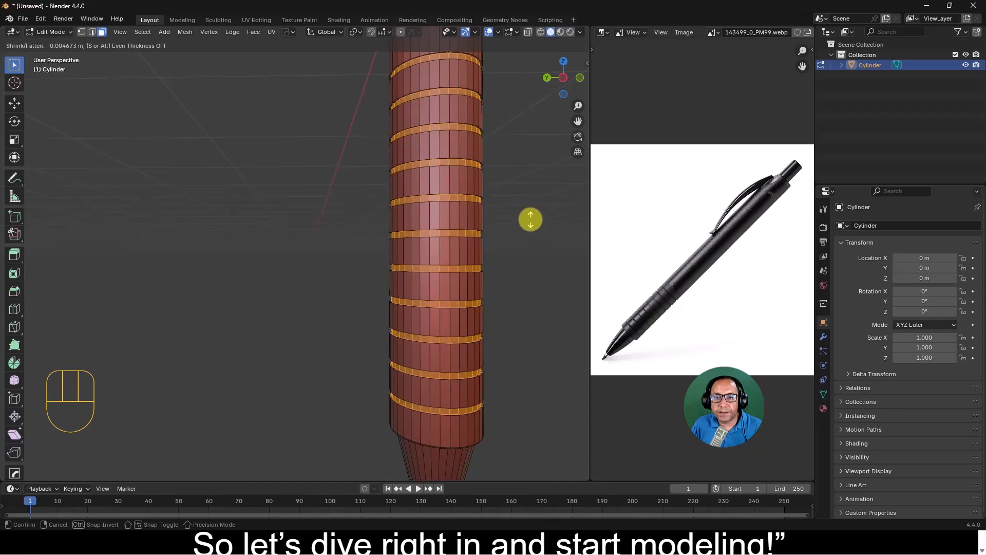
{"action": "left_click", "coordinate": [531, 219]}
Return to Object Mode and apply Shade Smooth to the whole pen.
{"action": "key", "text": "Tab"}
{"action": "scroll", "coordinate": [479, 244], "scroll_direction": "down", "scroll_amount": 5}
{"action": "mouse_move", "coordinate": [372, 240]}
{"action": "middle_mouse_down"}
{"action": "mouse_move", "coordinate": [365, 256]}
{"action": "mouse_move", "coordinate": [376, 252]}
{"action": "middle_mouse_up"}
{"action": "middle_click_drag", "start_coordinate": [376, 252], "coordinate": [398, 359], "text": "shift"}
{"action": "right_click", "coordinate": [380, 215]}
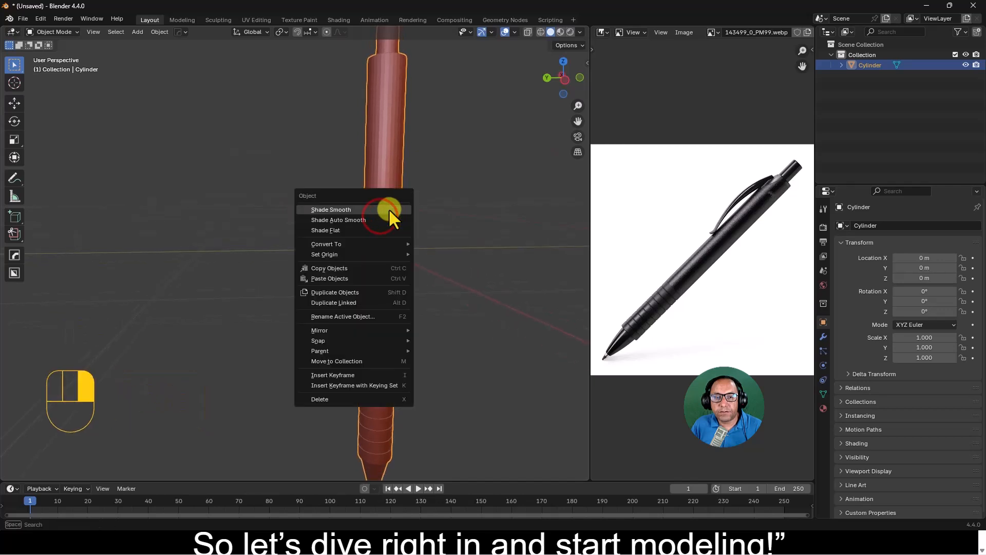
{"action": "right_click", "coordinate": [393, 165]}
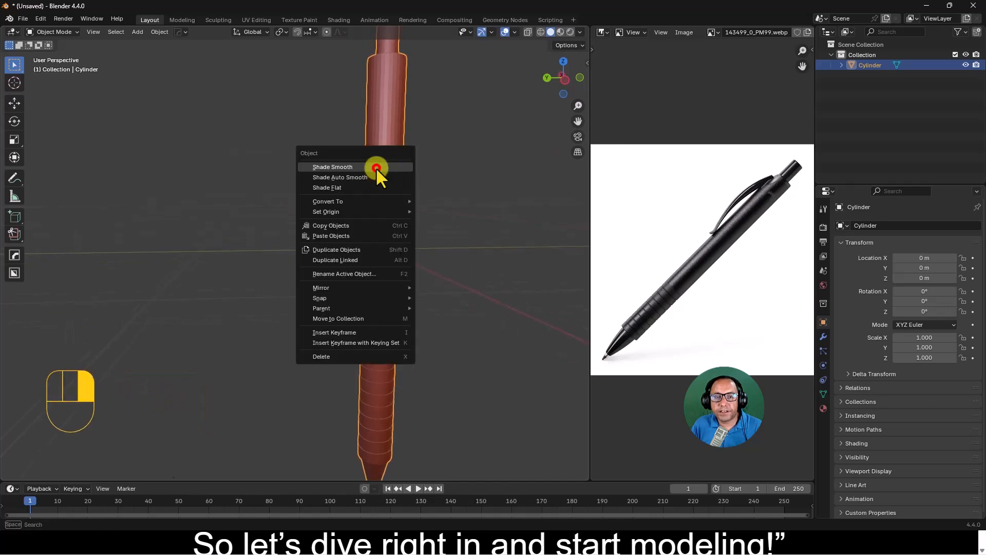
{"action": "left_click", "coordinate": [377, 168]}
{"action": "scroll", "coordinate": [411, 241], "scroll_direction": "down", "scroll_amount": 2}
{"action": "middle_click_drag", "start_coordinate": [411, 241], "coordinate": [419, 206]}
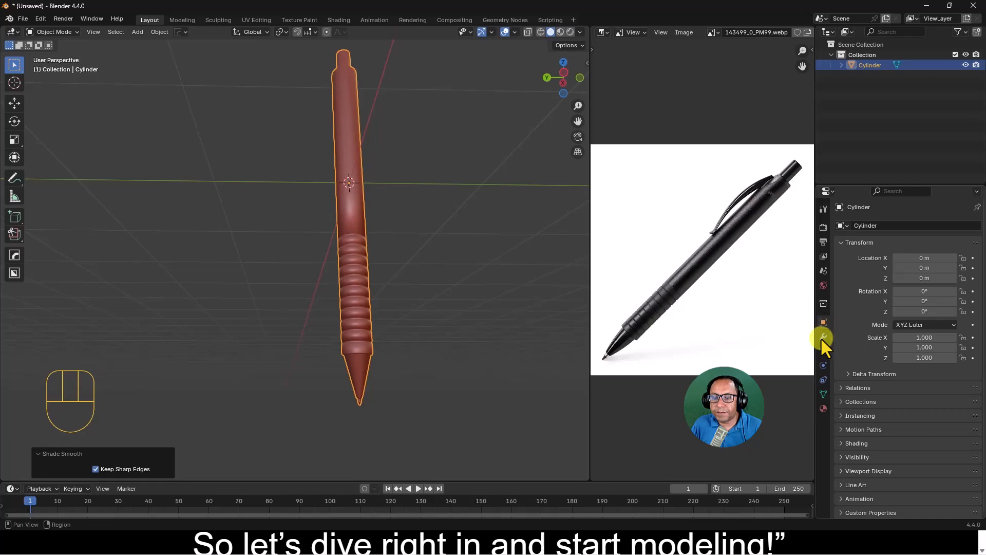
Add a Bevel modifier to the pen with an amount of 0.01 m and 2 segments.
{"action": "left_click", "coordinate": [822, 337]}
{"action": "left_click", "coordinate": [897, 225]}
{"action": "mouse_move", "coordinate": [889, 222]}
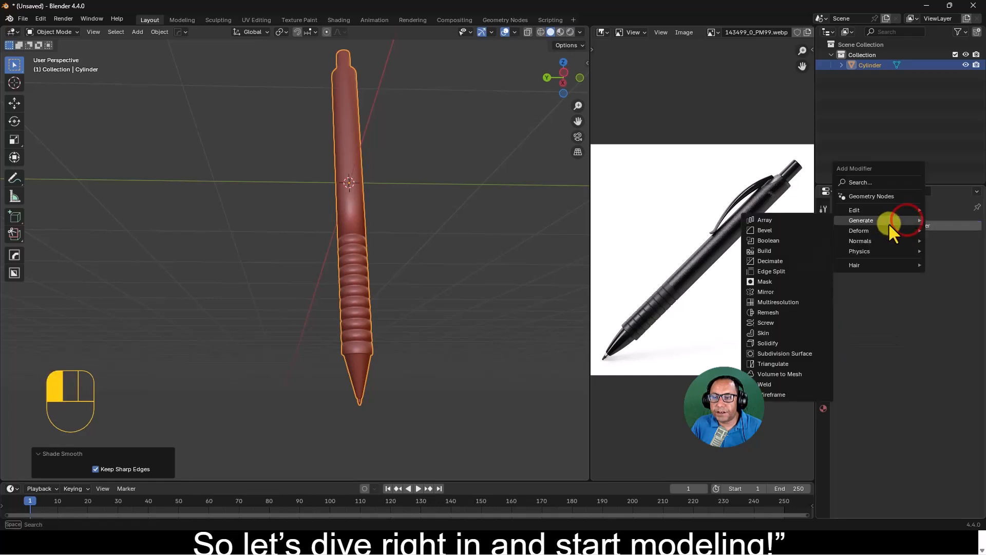
{"action": "left_click", "coordinate": [797, 230]}
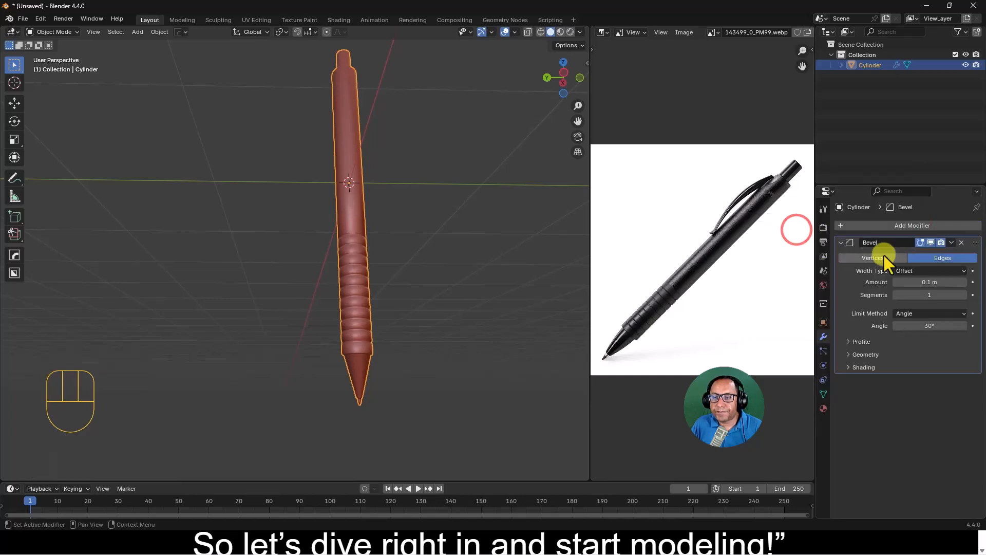
{"action": "left_click", "coordinate": [931, 282]}
{"action": "left_click", "coordinate": [903, 284]}
{"action": "type", "text": "0"}
{"action": "left_click", "coordinate": [961, 297]}
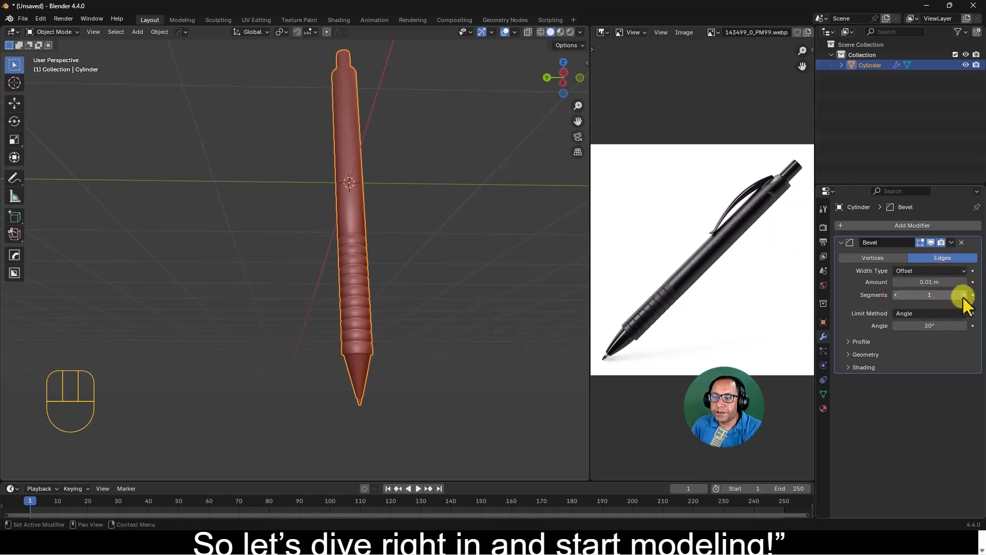
Add a Subdivision Surface modifier to the pen with 2 viewport levels and inspect the smoothed result.
{"action": "left_click", "coordinate": [934, 224]}
{"action": "mouse_move", "coordinate": [905, 233]}
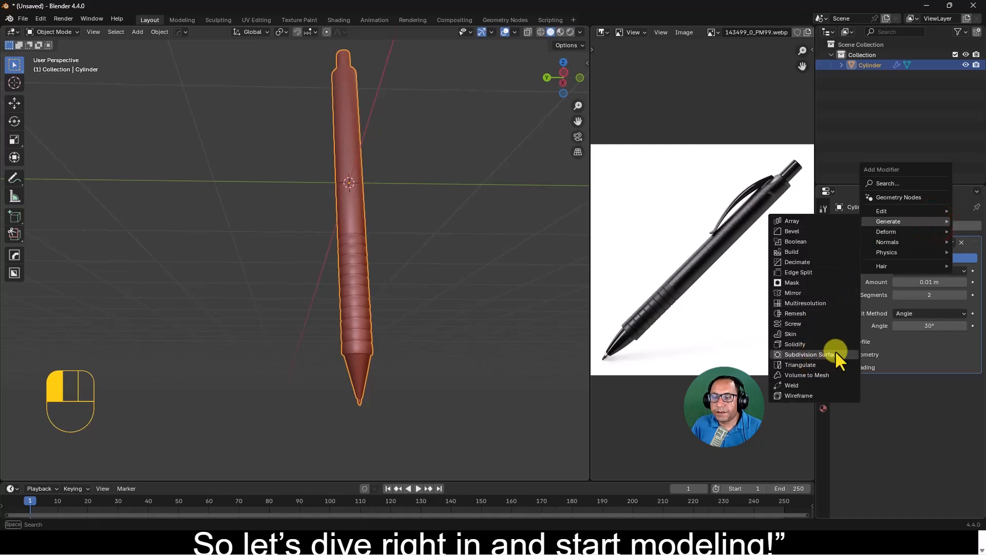
{"action": "left_click", "coordinate": [835, 351]}
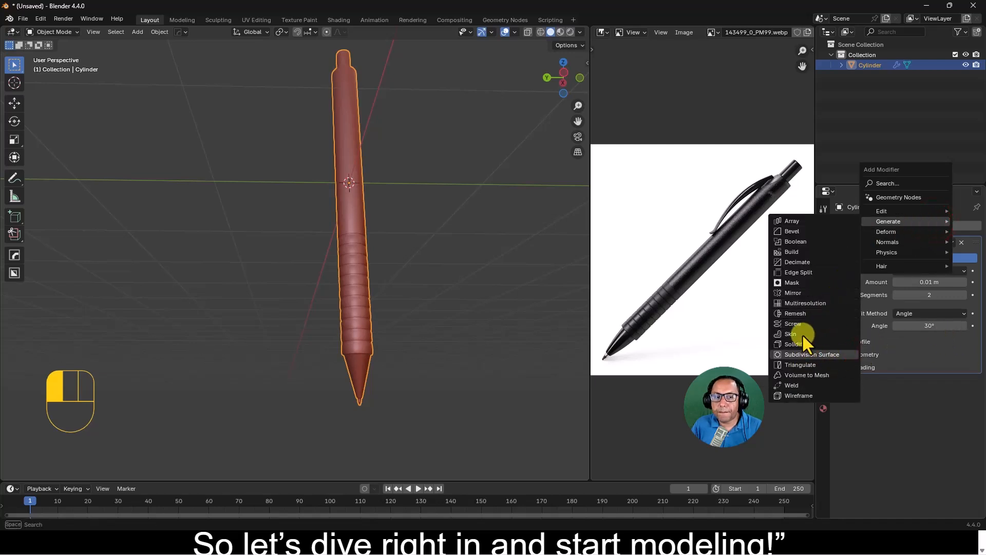
{"action": "left_click", "coordinate": [964, 410]}
{"action": "middle_click_drag", "start_coordinate": [411, 303], "coordinate": [406, 301]}
{"action": "scroll", "coordinate": [405, 301], "scroll_direction": "up", "scroll_amount": 3}
{"action": "middle_click_drag", "start_coordinate": [470, 314], "coordinate": [443, 316], "text": "shift"}
{"action": "scroll", "coordinate": [464, 280], "scroll_direction": "up", "scroll_amount": 3}
{"action": "scroll", "coordinate": [328, 246], "scroll_direction": "down", "scroll_amount": 3}
{"action": "scroll", "coordinate": [328, 247], "scroll_direction": "down", "scroll_amount": 3}
{"action": "middle_click_drag", "start_coordinate": [328, 247], "coordinate": [418, 263], "text": "shift"}
{"action": "middle_click_drag", "start_coordinate": [419, 242], "coordinate": [395, 256]}
In the front view, add a cube mesh and scale it to about 0.086.
{"action": "key", "text": "KP_1"}
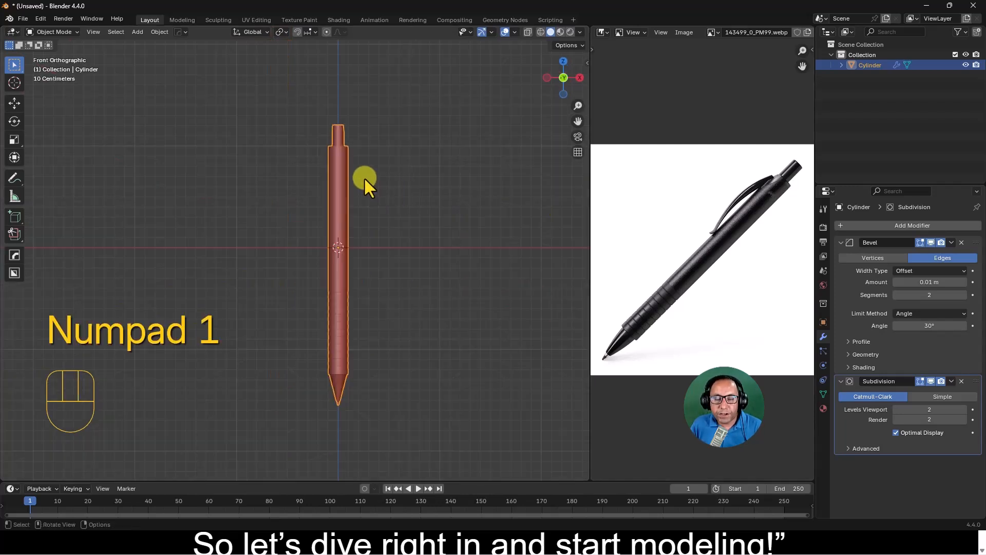
{"action": "scroll", "coordinate": [354, 172], "scroll_direction": "up", "scroll_amount": 1}
{"action": "key", "text": "shift+a"}
{"action": "mouse_move", "coordinate": [355, 174]}
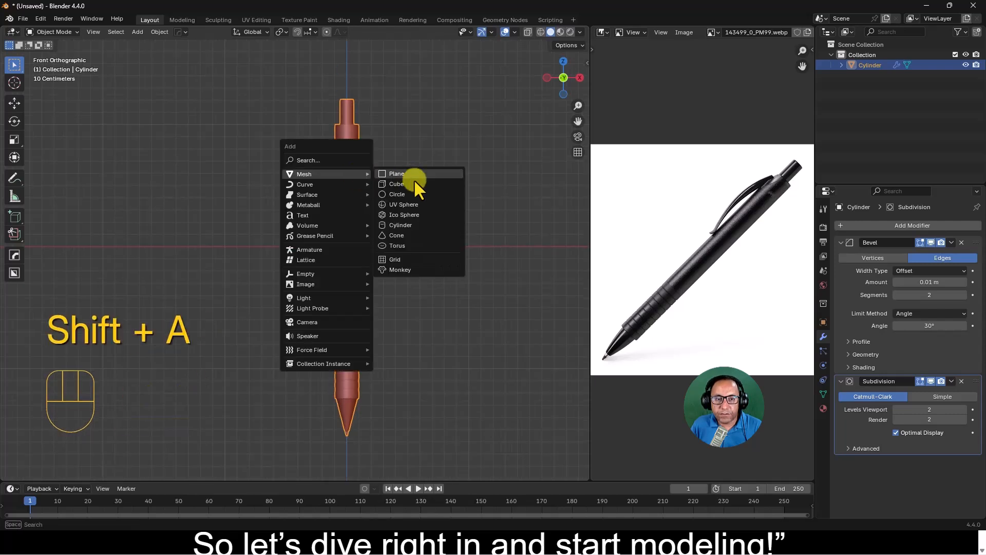
{"action": "left_click", "coordinate": [433, 184]}
{"action": "key", "text": "s"}
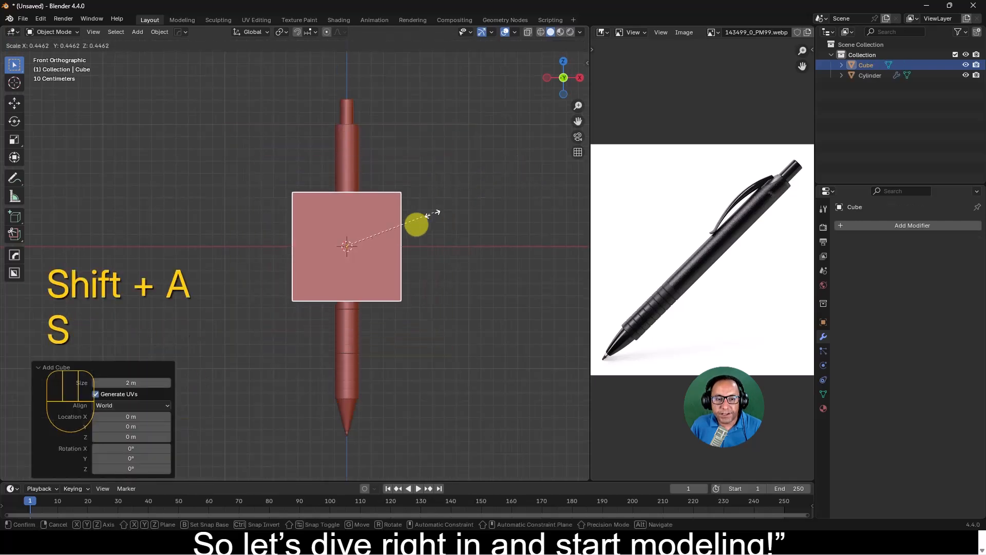
{"action": "left_click", "coordinate": [364, 248]}
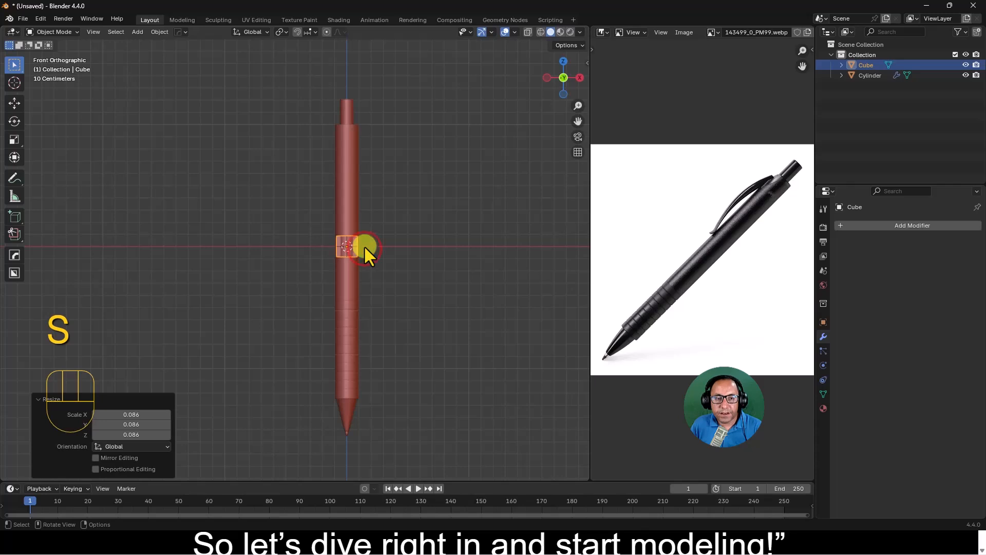
Shrink the cube to about 0.55 of its size and place it against the barrel's side, level with its upper rim.
{"action": "key", "text": "g"}
{"action": "left_click", "coordinate": [341, 136]}
{"action": "scroll", "coordinate": [338, 157], "scroll_direction": "up", "scroll_amount": 3}
{"action": "middle_click_drag", "start_coordinate": [338, 157], "coordinate": [390, 304], "text": "shift"}
{"action": "scroll", "coordinate": [401, 226], "scroll_direction": "up", "scroll_amount": 3}
{"action": "key", "text": "s"}
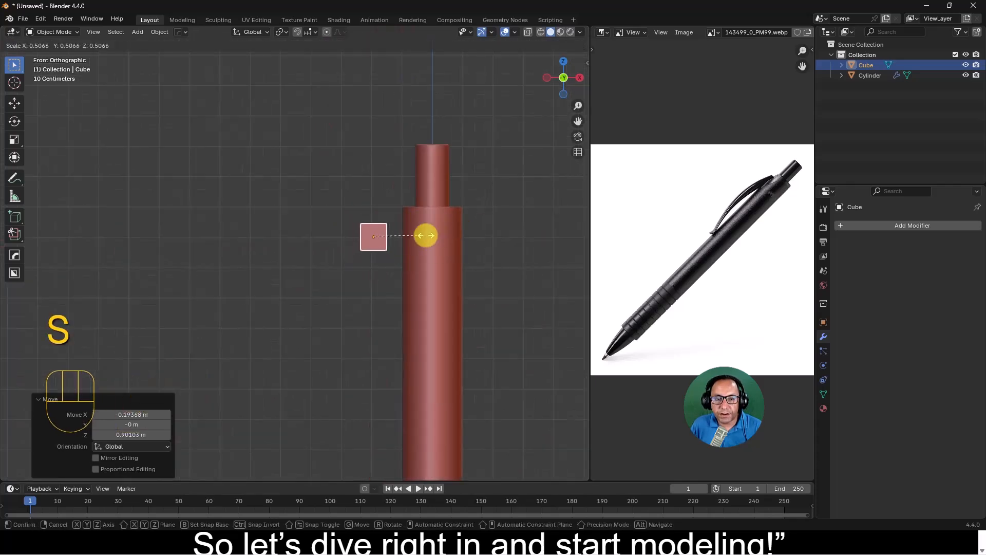
{"action": "left_click", "coordinate": [431, 238]}
{"action": "key", "text": "g"}
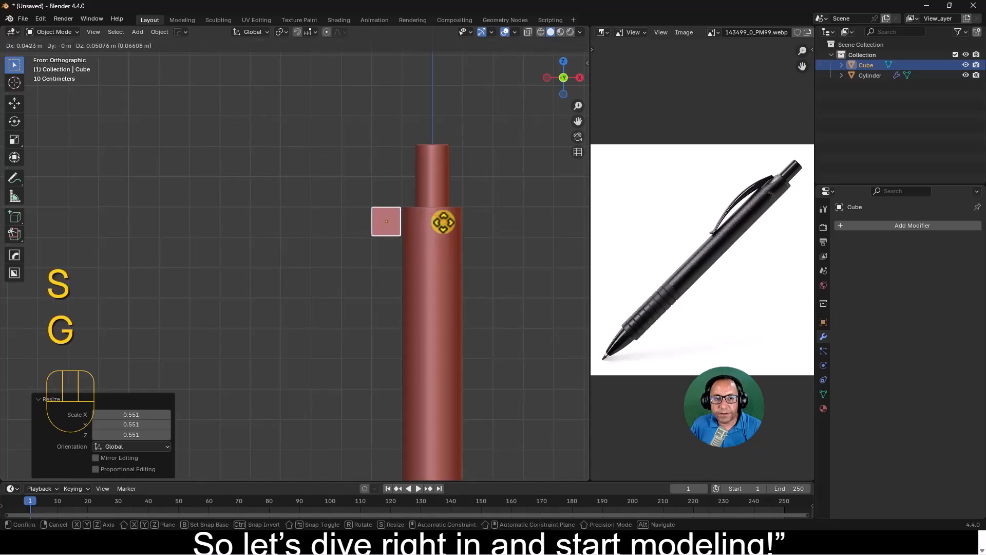
{"action": "left_click", "coordinate": [444, 223]}
{"action": "middle_click_drag", "start_coordinate": [438, 234], "coordinate": [418, 197], "text": "shift"}
{"action": "scroll", "coordinate": [462, 196], "scroll_direction": "up", "scroll_amount": 3}
{"action": "middle_click_drag", "start_coordinate": [477, 195], "coordinate": [310, 285], "text": "shift"}
{"action": "middle_click_drag", "start_coordinate": [251, 244], "coordinate": [326, 298]}
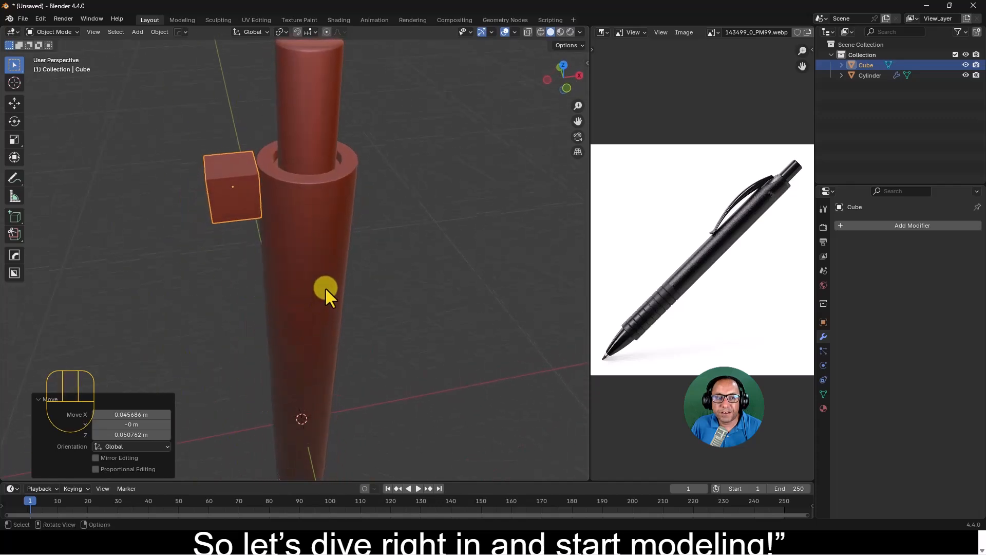
{"action": "scroll", "coordinate": [252, 221], "scroll_direction": "down", "scroll_amount": 1}
{"action": "scroll", "coordinate": [252, 221], "scroll_direction": "up", "scroll_amount": 3}
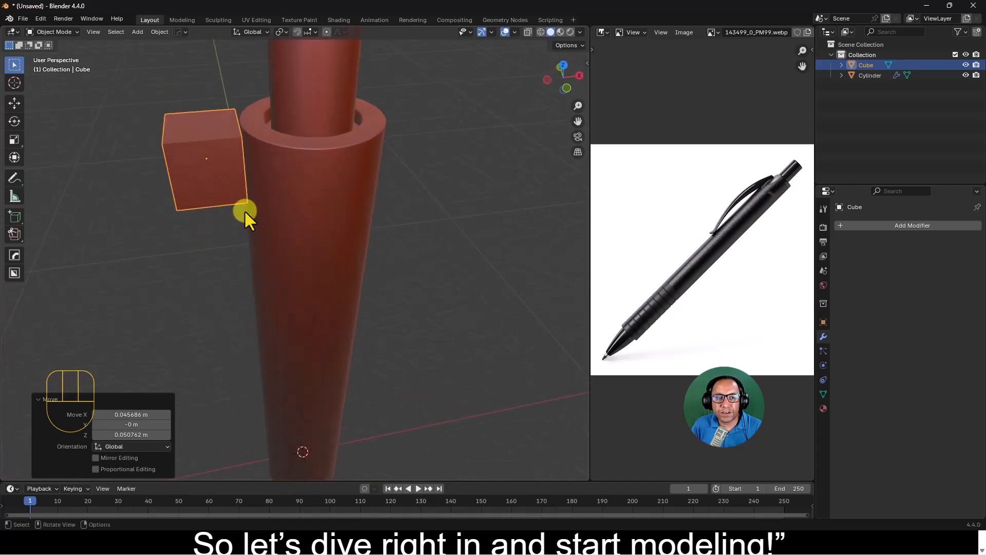
{"action": "key", "text": "Tab"}
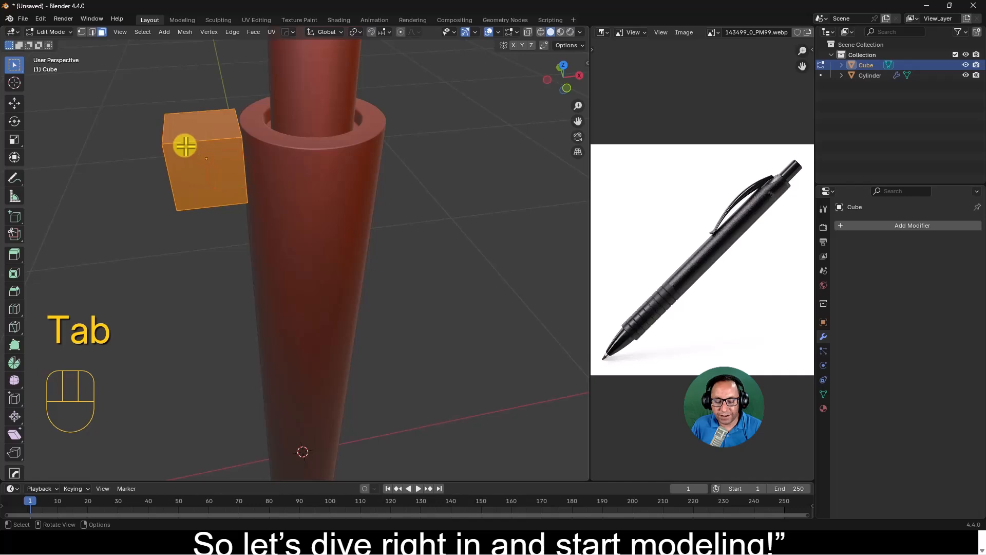
{"action": "middle_click_drag", "start_coordinate": [216, 157], "coordinate": [279, 147]}
{"action": "key", "text": "Tab"}
{"action": "left_click", "coordinate": [253, 177]}
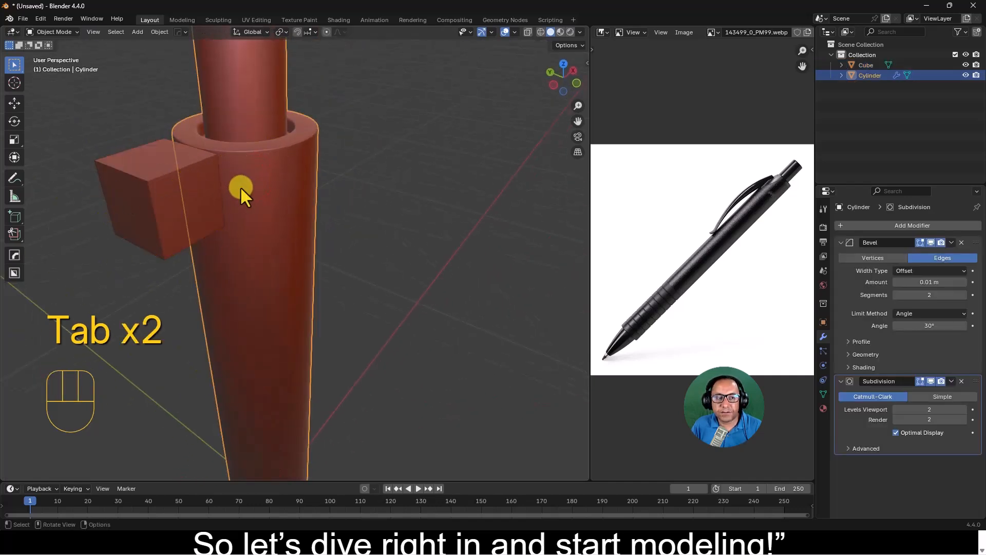
Select the cube and shift it slightly along the X axis beside the barrel's upper end.
{"action": "left_click", "coordinate": [177, 182]}
{"action": "mouse_move", "coordinate": [177, 183]}
{"action": "middle_mouse_down"}
{"action": "mouse_move", "coordinate": [168, 191]}
{"action": "mouse_move", "coordinate": [177, 184]}
{"action": "middle_mouse_up"}
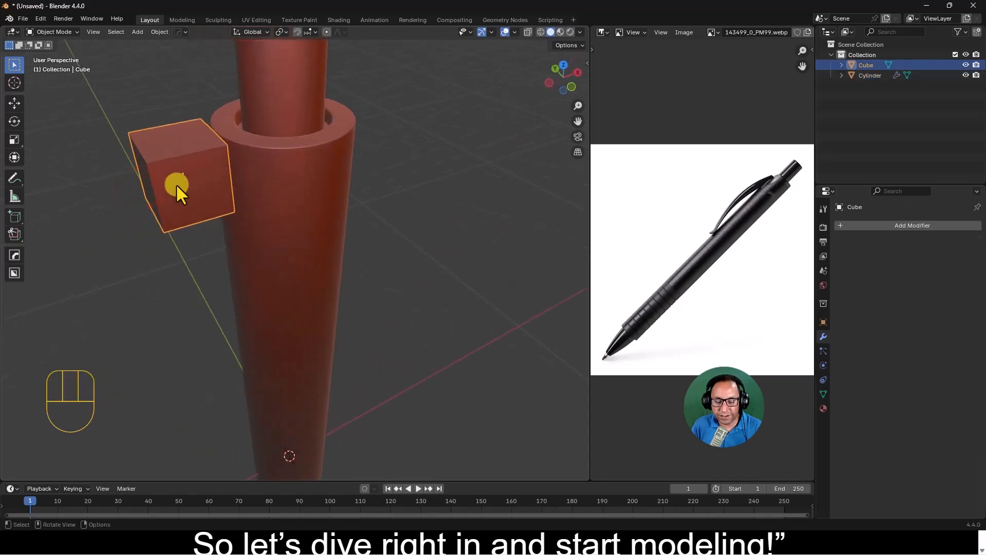
{"action": "key", "text": "g"}
{"action": "key", "text": "y"}
{"action": "key", "text": "x"}
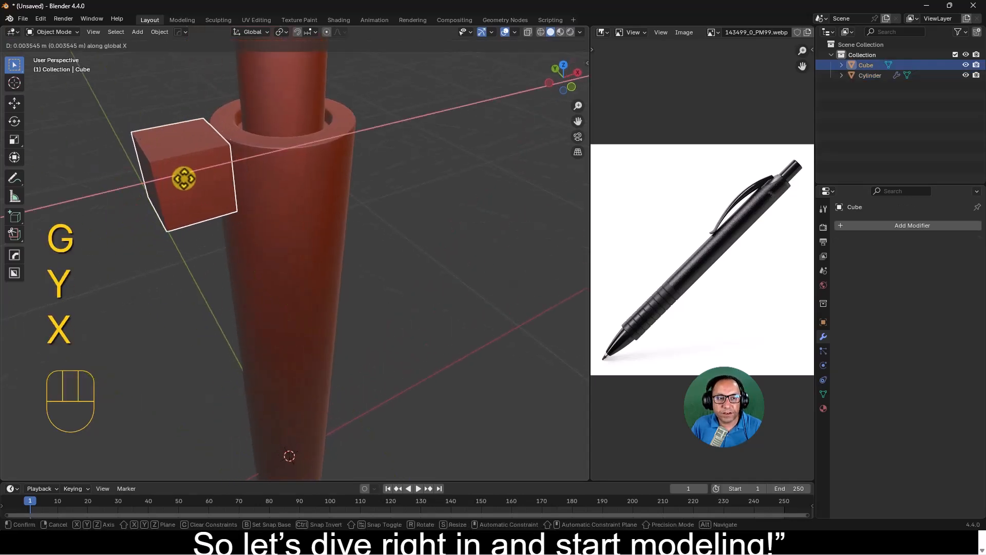
{"action": "left_click", "coordinate": [177, 179]}
{"action": "middle_click_drag", "start_coordinate": [257, 189], "coordinate": [238, 171]}
Cut one centred vertical edge loop around the cube in Edit Mode and return to the Select Box tool.
{"action": "key", "text": "Tab"}
{"action": "left_click", "coordinate": [63, 32]}
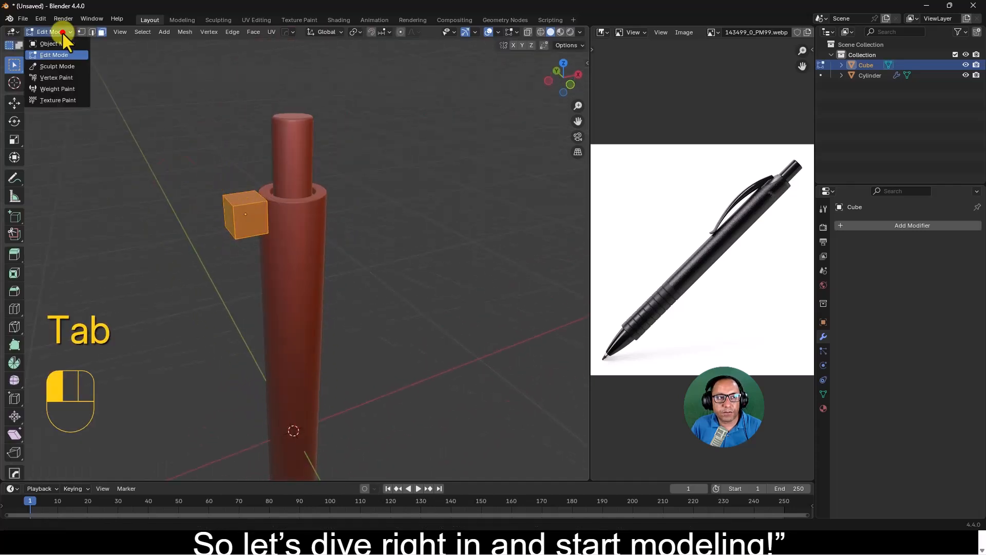
{"action": "left_click", "coordinate": [57, 56]}
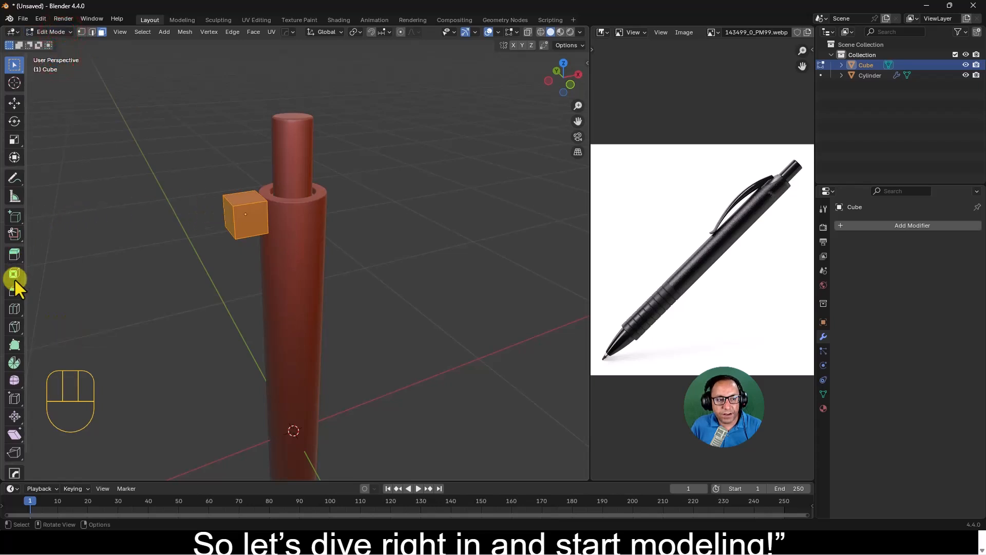
{"action": "left_click", "coordinate": [14, 309]}
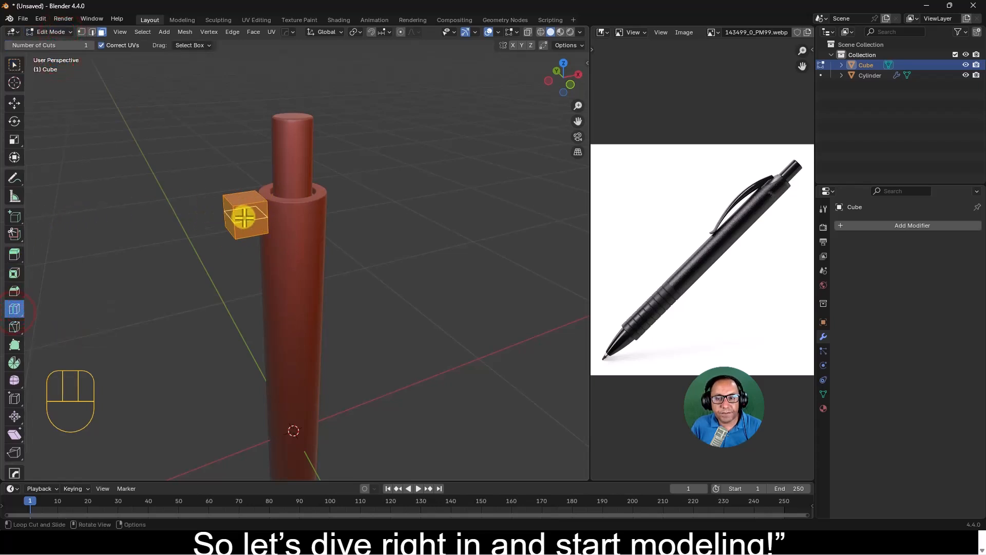
{"action": "left_click", "coordinate": [248, 214]}
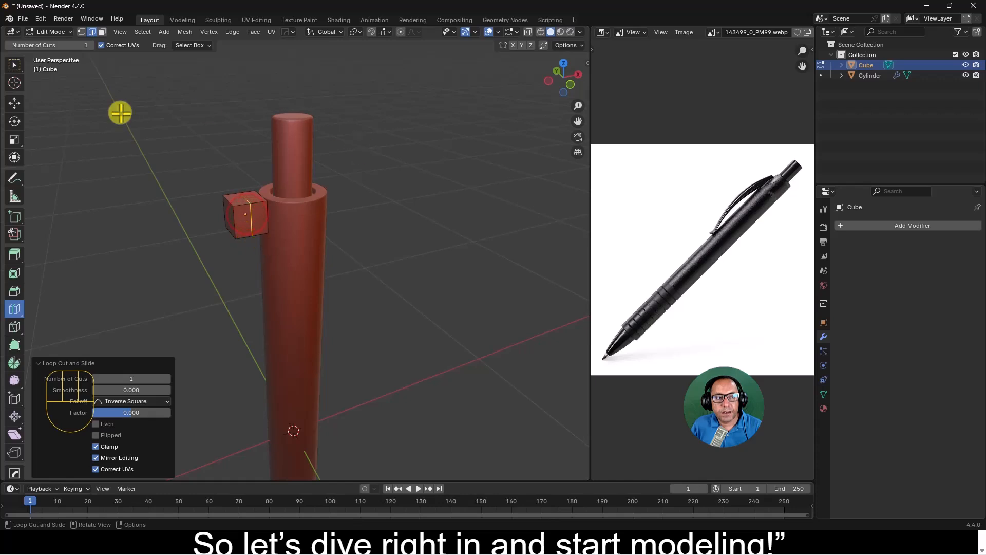
{"action": "left_click", "coordinate": [12, 64]}
{"action": "middle_click_drag", "start_coordinate": [13, 64], "coordinate": [12, 65]}
Extrude the outer half of the cube's underside about 0.553 m down along the barrel to form the clip's arm.
{"action": "middle_click_drag", "start_coordinate": [290, 139], "coordinate": [304, 77]}
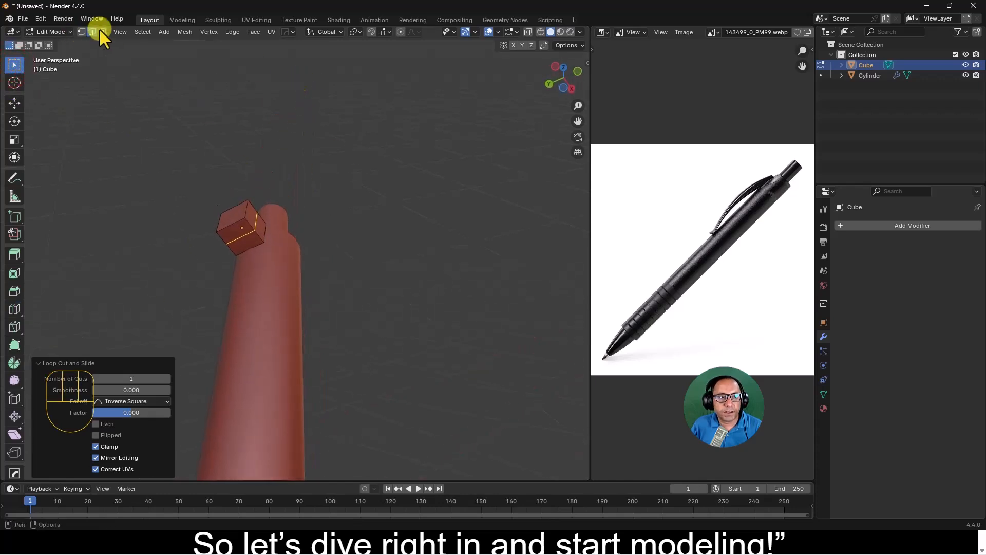
{"action": "left_click", "coordinate": [101, 32]}
{"action": "left_click", "coordinate": [232, 229]}
{"action": "middle_click_drag", "start_coordinate": [231, 229], "coordinate": [304, 359]}
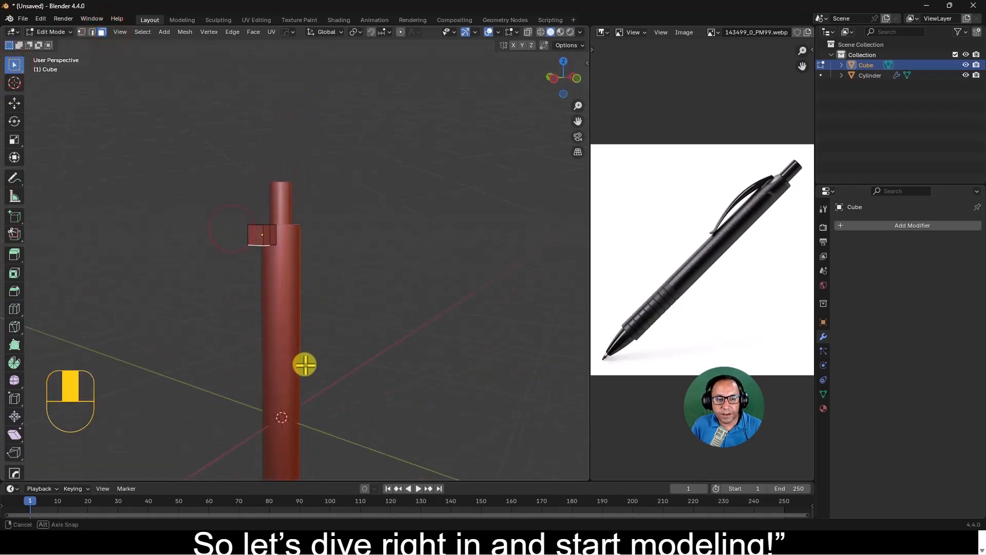
{"action": "key", "text": "e"}
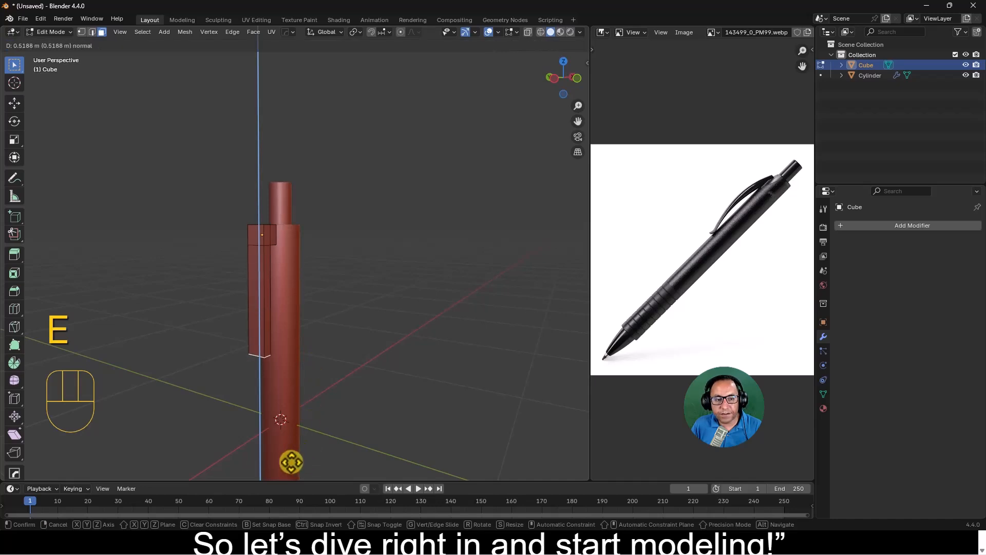
{"action": "left_click", "coordinate": [285, 470]}
{"action": "mouse_move", "coordinate": [290, 370]}
{"action": "middle_mouse_down"}
{"action": "mouse_move", "coordinate": [293, 357]}
{"action": "mouse_move", "coordinate": [280, 357]}
{"action": "mouse_move", "coordinate": [295, 368]}
{"action": "middle_mouse_up"}
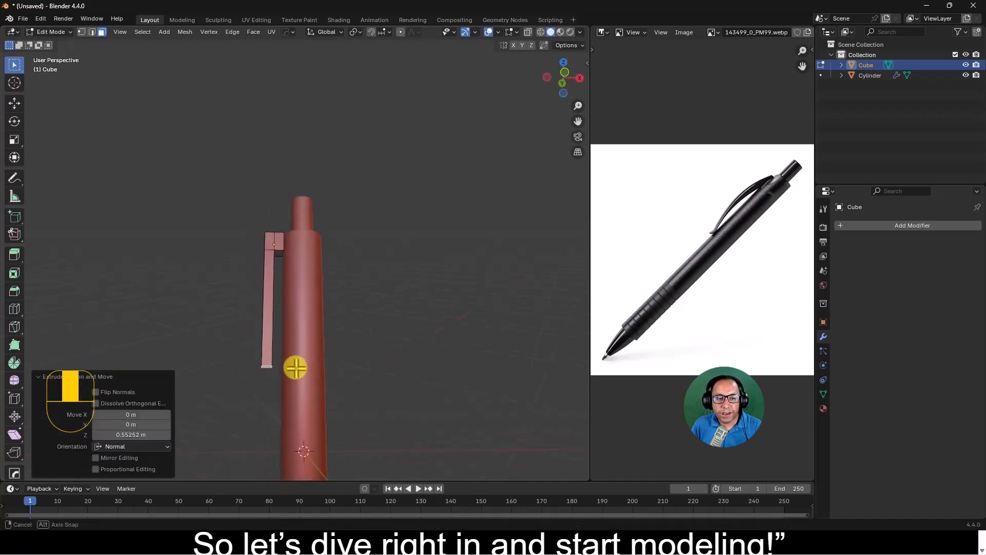
Cut a horizontal edge loop across the clip's arm near its lower end and slide it by a factor of about 0.07.
{"action": "key", "text": "ctrl+r"}
{"action": "left_click", "coordinate": [272, 350]}
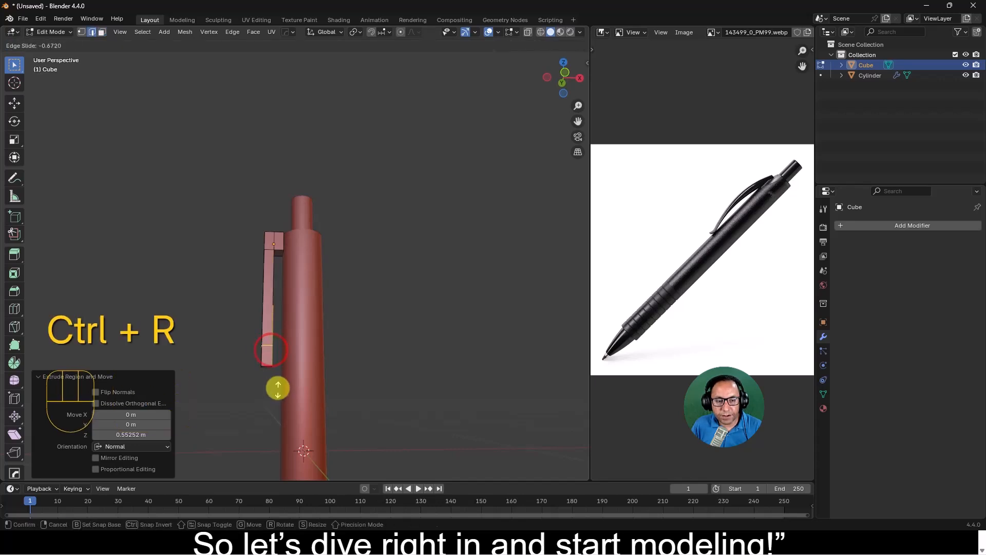
{"action": "left_click", "coordinate": [273, 394]}
{"action": "middle_click_drag", "start_coordinate": [273, 396], "coordinate": [346, 279]}
{"action": "scroll", "coordinate": [334, 308], "scroll_direction": "up", "scroll_amount": 3}
{"action": "middle_click_drag", "start_coordinate": [326, 328], "coordinate": [303, 322]}
{"action": "key", "text": "g"}
{"action": "key", "text": "g"}
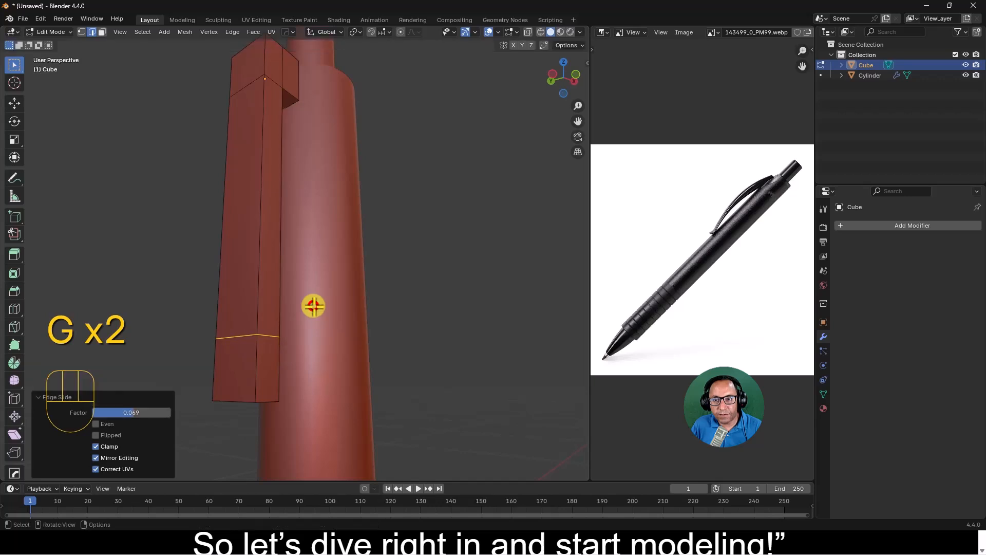
{"action": "left_click", "coordinate": [313, 305]}
Move the new loop along X away from the barrel, and shift the arm's bottom inner edge about 0.01 m the same way.
{"action": "middle_click_drag", "start_coordinate": [313, 305], "coordinate": [295, 298]}
{"action": "left_click", "coordinate": [14, 104]}
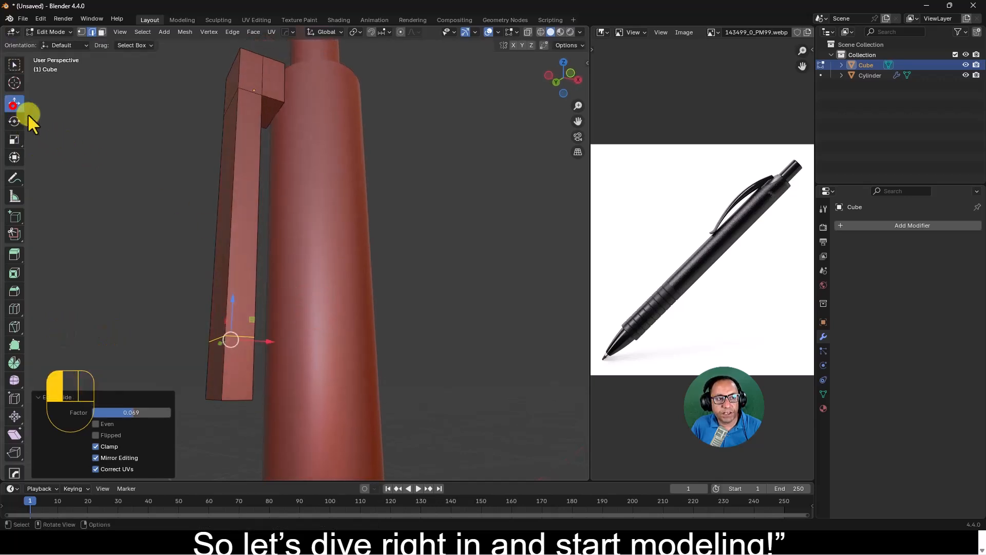
{"action": "mouse_move", "coordinate": [262, 340]}
{"action": "left_mouse_down"}
{"action": "mouse_move", "coordinate": [276, 341]}
{"action": "mouse_move", "coordinate": [243, 339]}
{"action": "left_mouse_up"}
{"action": "middle_click_drag", "start_coordinate": [245, 399], "coordinate": [234, 353]}
{"action": "left_click", "coordinate": [238, 350]}
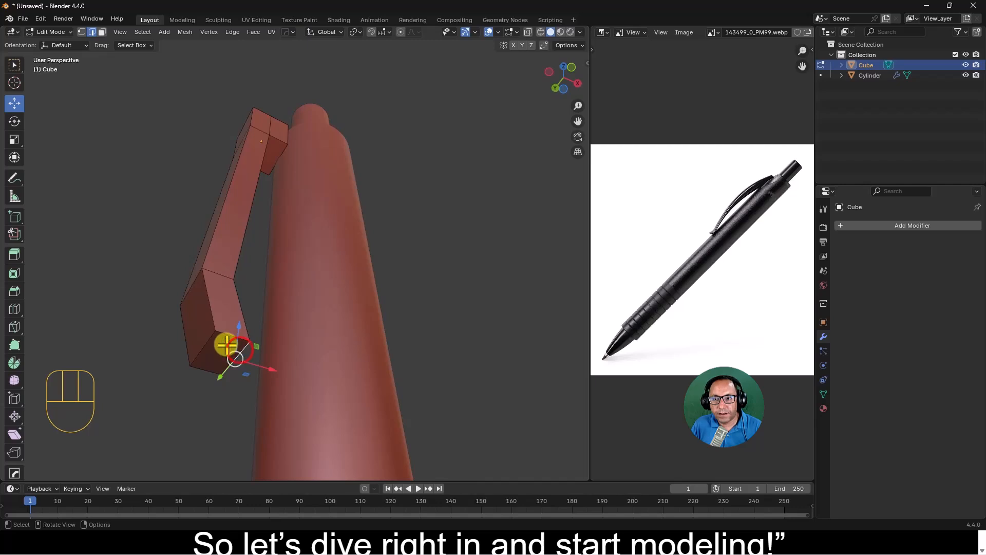
{"action": "left_click_drag", "start_coordinate": [260, 366], "coordinate": [248, 362]}
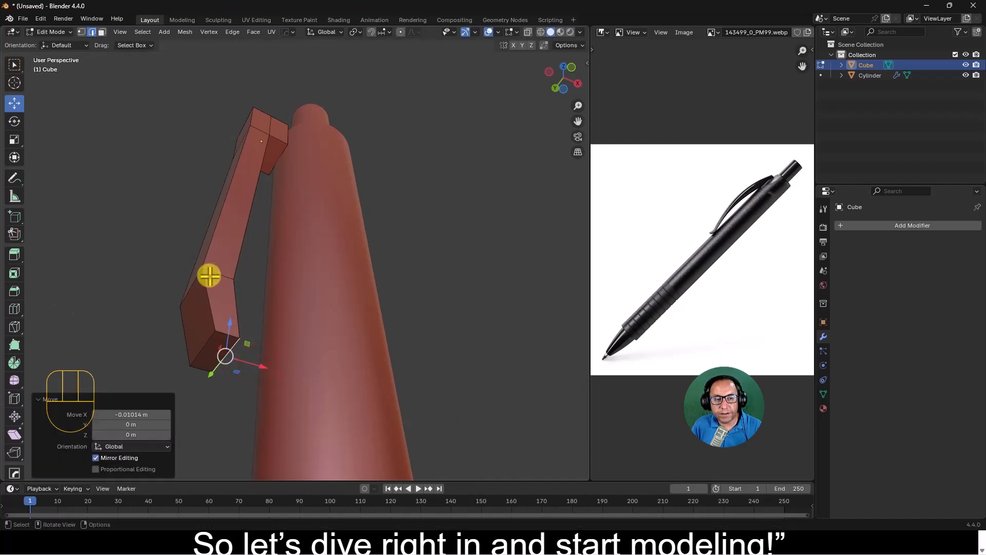
Slide the bend loop up to the middle of the clip's arm and move it about 0.034 m outward along X.
{"action": "left_click", "coordinate": [215, 272]}
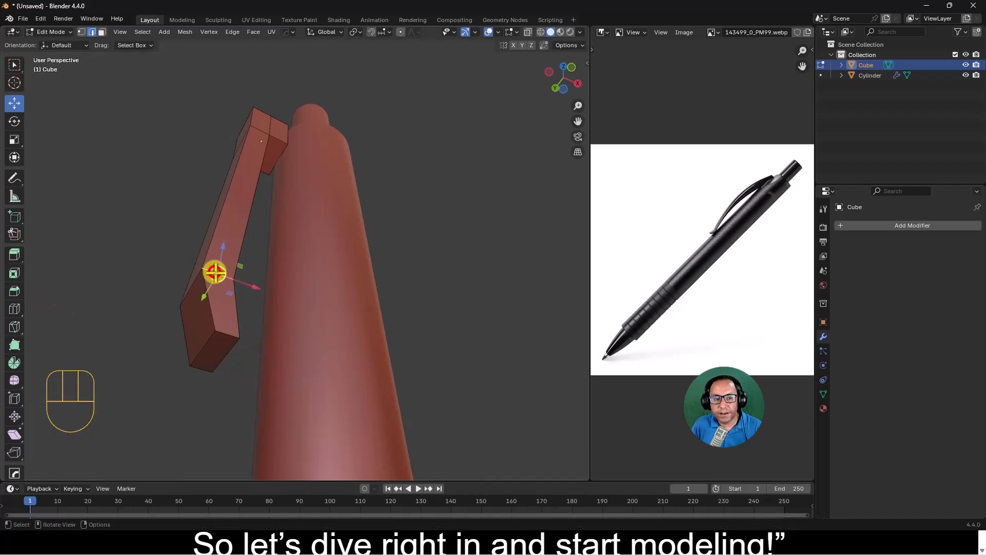
{"action": "left_click", "coordinate": [212, 276], "text": "alt"}
{"action": "middle_click_drag", "start_coordinate": [269, 267], "coordinate": [257, 280]}
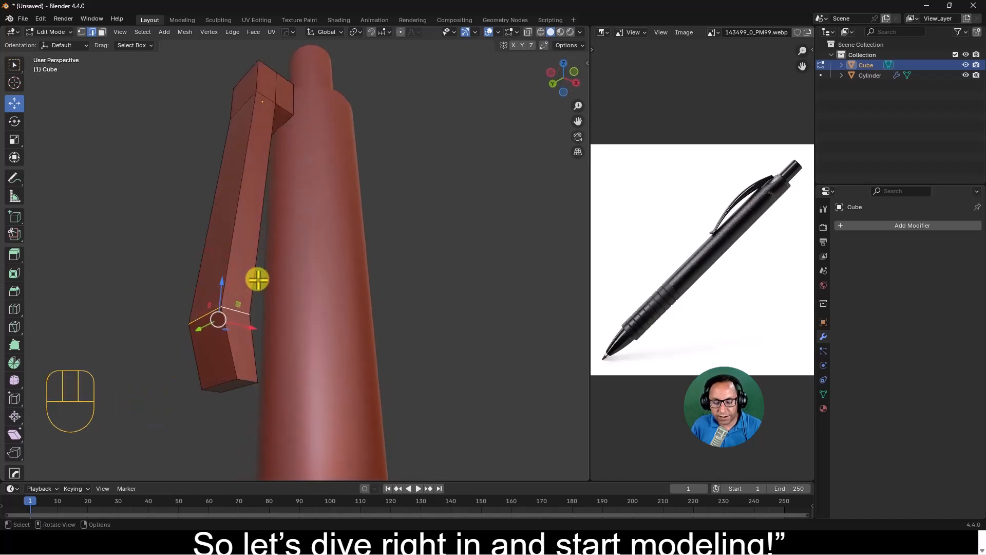
{"action": "key", "text": "ctrl"}
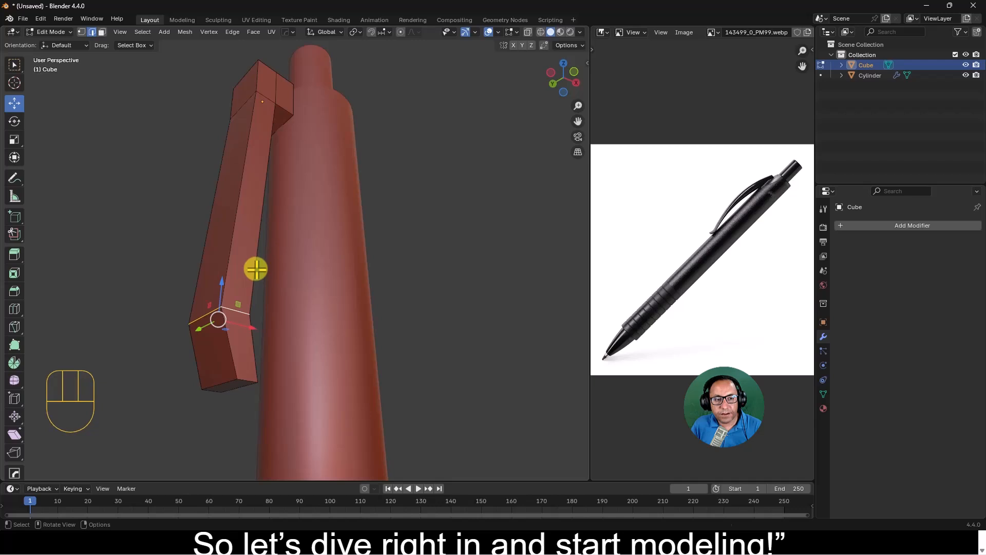
{"action": "key", "text": "g"}
{"action": "key", "text": "g"}
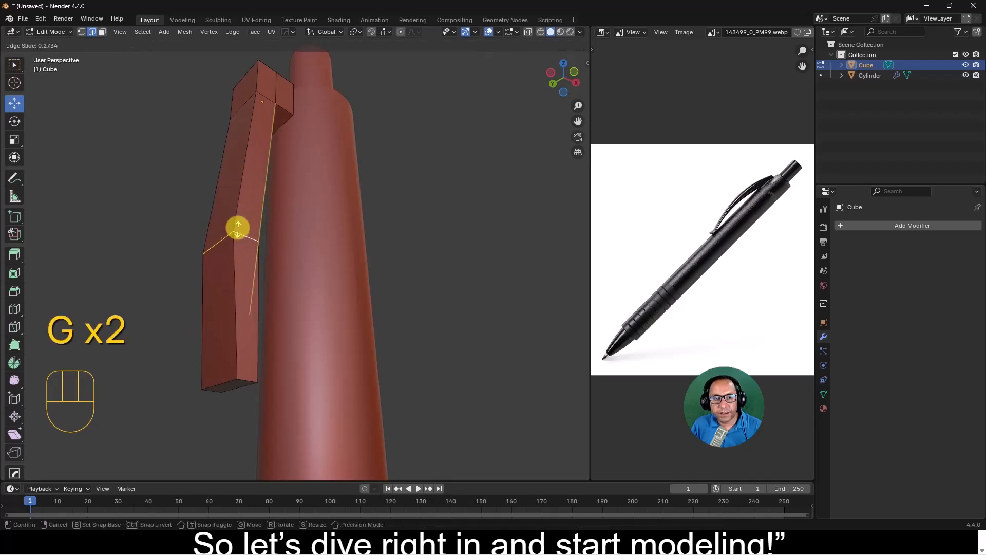
{"action": "left_click", "coordinate": [238, 222]}
{"action": "left_click_drag", "start_coordinate": [256, 243], "coordinate": [239, 239]}
Bevel the arm's middle loop with 5 segments and a width of about 4.03 m to curve the clip.
{"action": "middle_click_drag", "start_coordinate": [239, 239], "coordinate": [282, 280]}
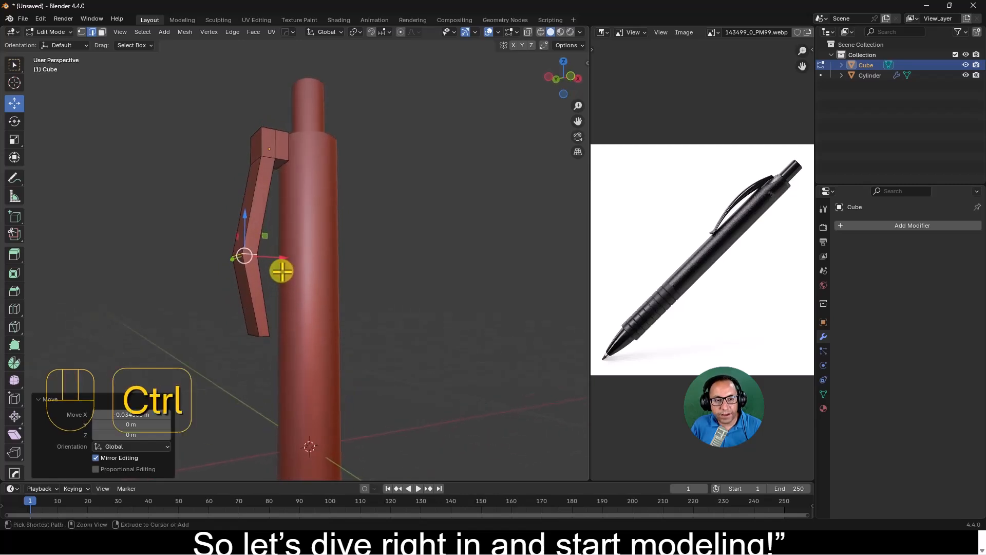
{"action": "key", "text": "ctrl+b"}
{"action": "scroll", "coordinate": [312, 190], "scroll_direction": "up", "scroll_amount": 2}
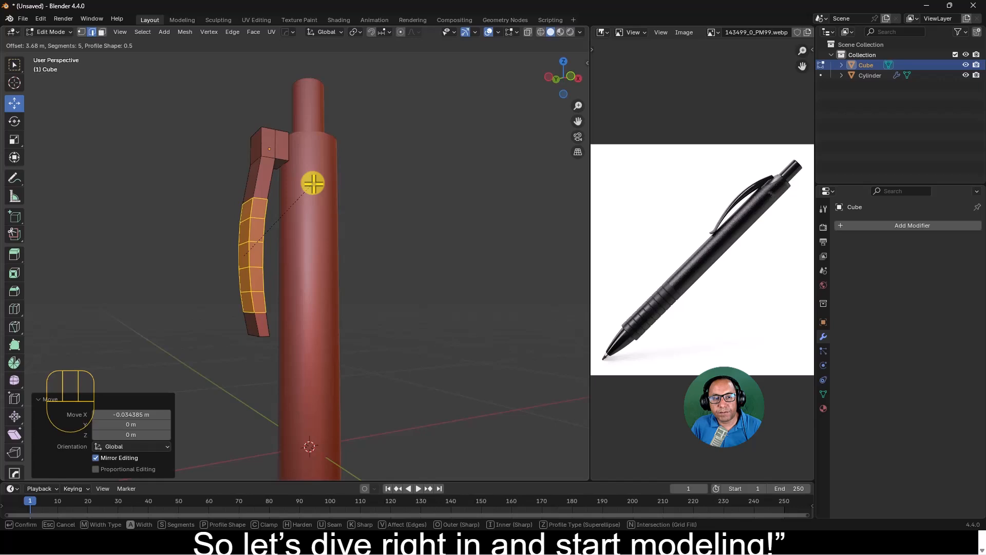
{"action": "left_click", "coordinate": [313, 177]}
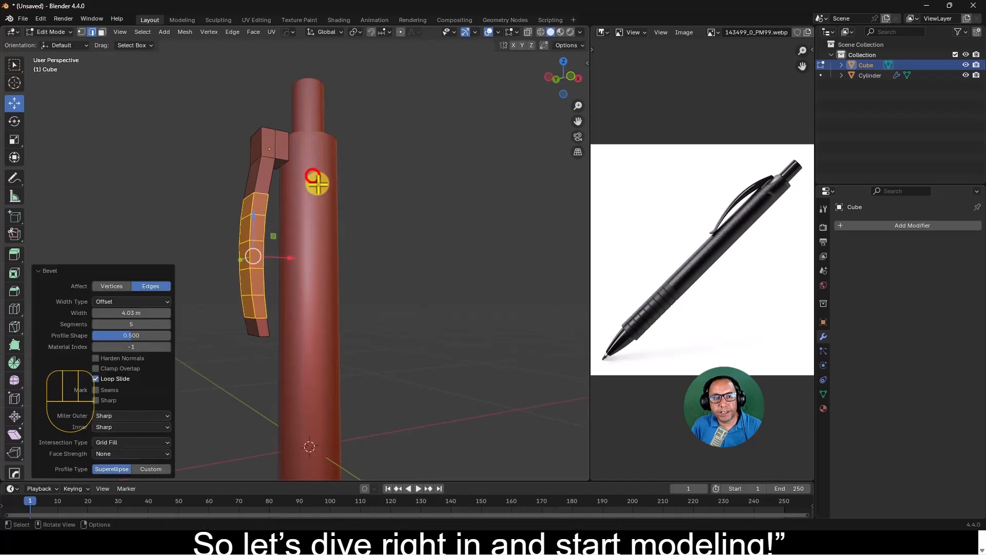
Select the clip's outer faces from the top block to the tip and move them about 0.028 m along X toward the barrel.
{"action": "left_click", "coordinate": [273, 156]}
{"action": "middle_click_drag", "start_coordinate": [273, 156], "coordinate": [244, 128]}
{"action": "key", "text": "3"}
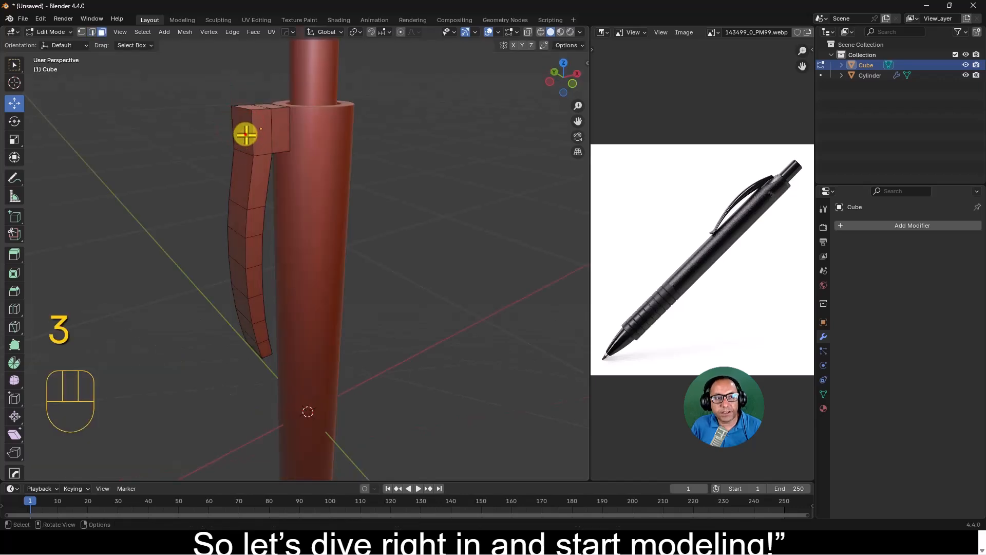
{"action": "left_click", "coordinate": [244, 132], "text": "shift"}
{"action": "left_click", "coordinate": [240, 176], "text": "shift"}
{"action": "left_click", "coordinate": [235, 225], "text": "shift"}
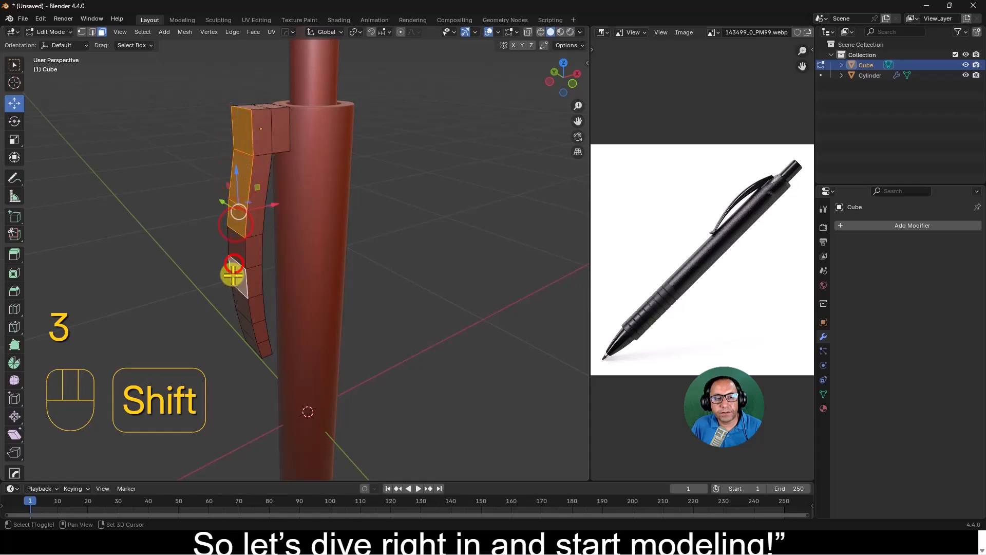
{"action": "left_click_drag", "start_coordinate": [275, 254], "coordinate": [280, 246]}
{"action": "left_click_drag", "start_coordinate": [286, 244], "coordinate": [286, 242]}
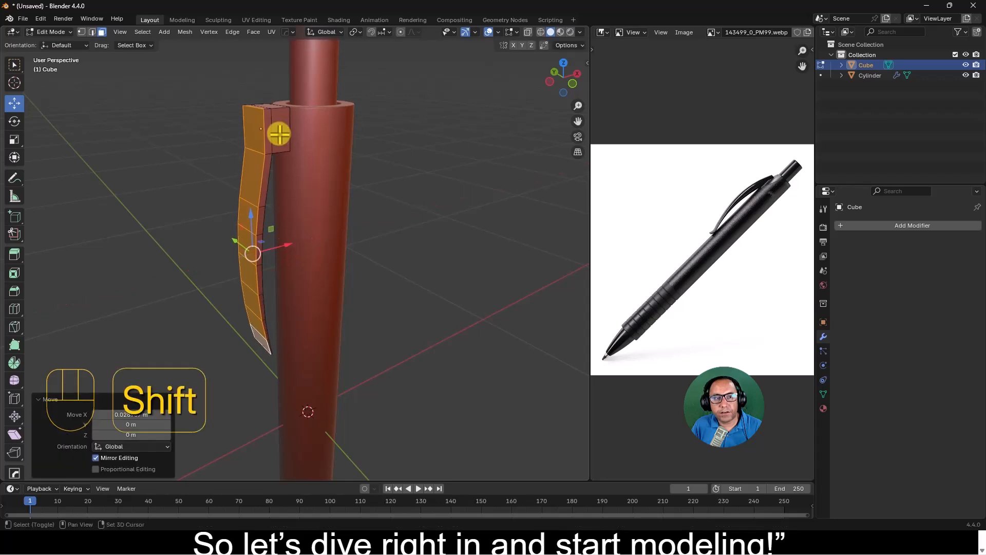
Select the outer strip of the clip, including the outer part of the top block, and move it along X closer to the barrel.
{"action": "left_click", "coordinate": [279, 134], "text": "shift"}
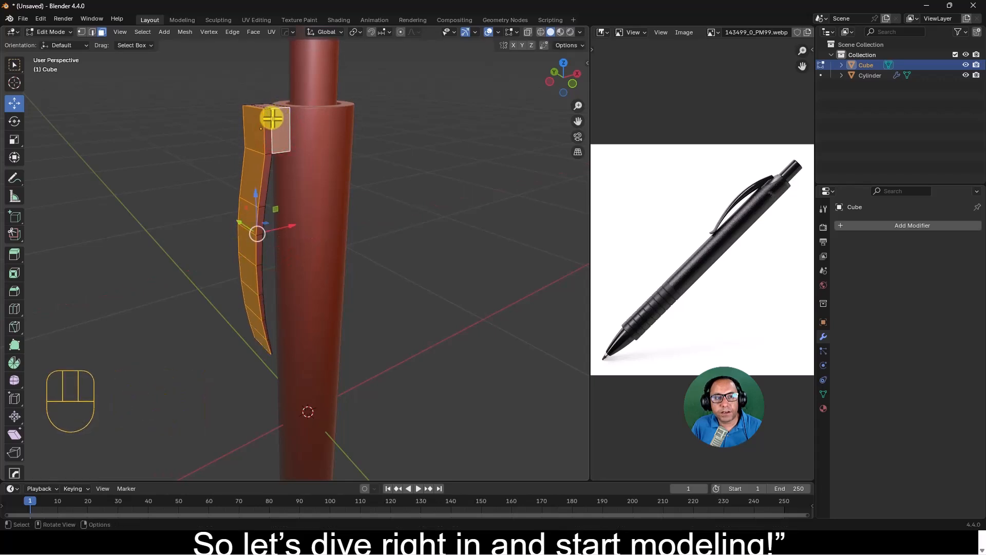
{"action": "left_click", "coordinate": [267, 133], "text": "alt"}
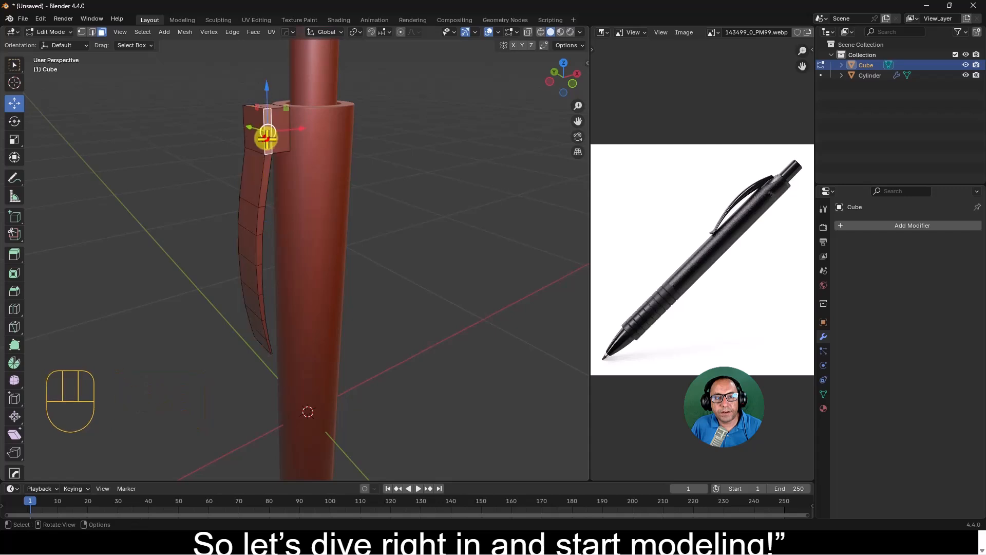
{"action": "left_click", "coordinate": [266, 113], "text": "alt"}
{"action": "left_click", "coordinate": [256, 167], "text": "alt+shift"}
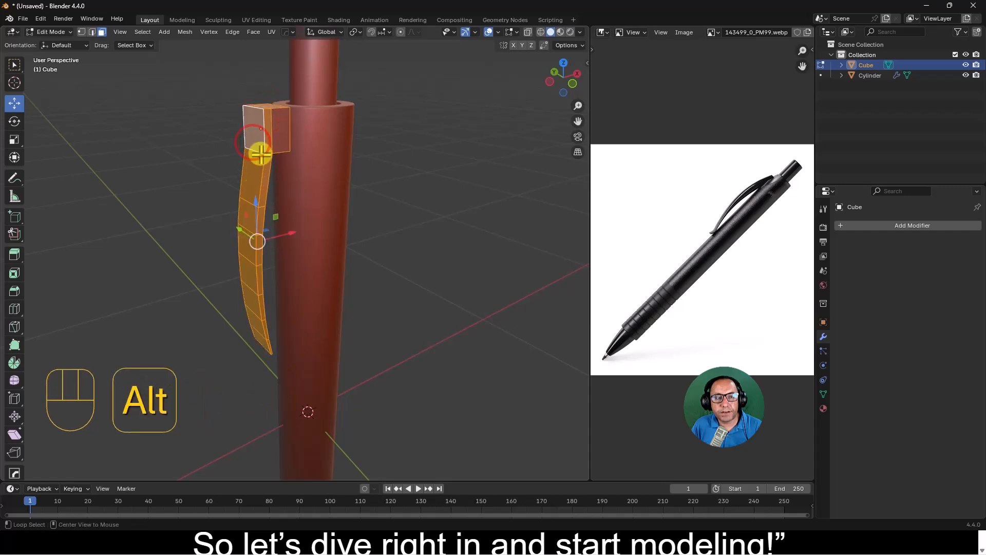
{"action": "key", "text": "ctrl+z"}
{"action": "left_click", "coordinate": [253, 138], "text": "shift"}
{"action": "left_click", "coordinate": [255, 171], "text": "shift"}
{"action": "left_click", "coordinate": [245, 199], "text": "shift"}
{"action": "left_click", "coordinate": [245, 222], "text": "shift"}
{"action": "left_click", "coordinate": [242, 244], "text": "shift"}
{"action": "left_click", "coordinate": [237, 272], "text": "shift"}
{"action": "left_click", "coordinate": [247, 302], "text": "shift"}
{"action": "left_click", "coordinate": [253, 323], "text": "shift"}
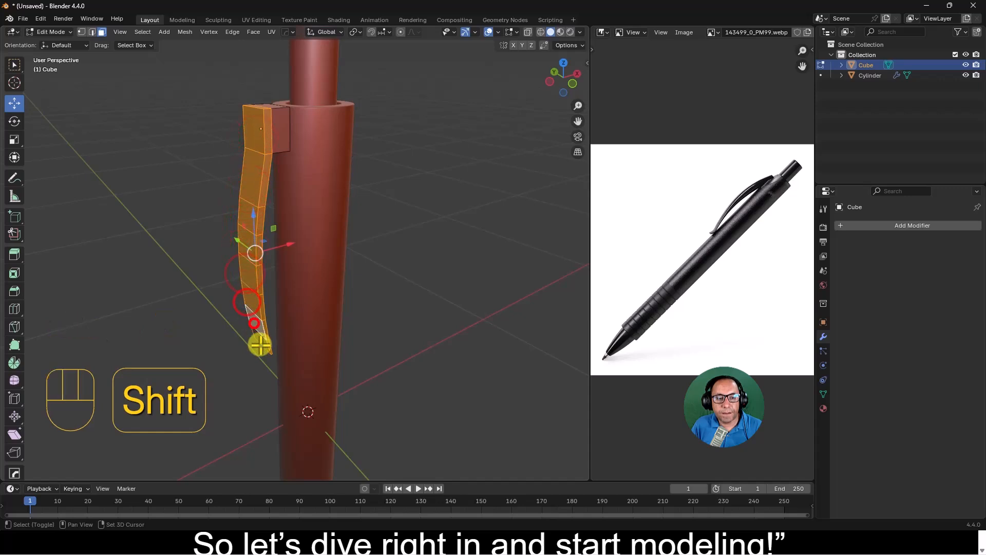
{"action": "left_click", "coordinate": [261, 340], "text": "shift"}
{"action": "mouse_move", "coordinate": [286, 246]}
{"action": "left_mouse_down"}
{"action": "mouse_move", "coordinate": [299, 242]}
{"action": "mouse_move", "coordinate": [302, 253]}
{"action": "left_mouse_up"}
{"action": "key", "text": "Tab"}
{"action": "middle_click_drag", "start_coordinate": [320, 282], "coordinate": [408, 287]}
Extrude the end face at the clip's lower tip and shift it away from the barrel to form a flared lip.
{"action": "key", "text": "Tab"}
{"action": "left_click", "coordinate": [334, 371]}
{"action": "middle_click_drag", "start_coordinate": [334, 371], "coordinate": [353, 390]}
{"action": "key", "text": "3"}
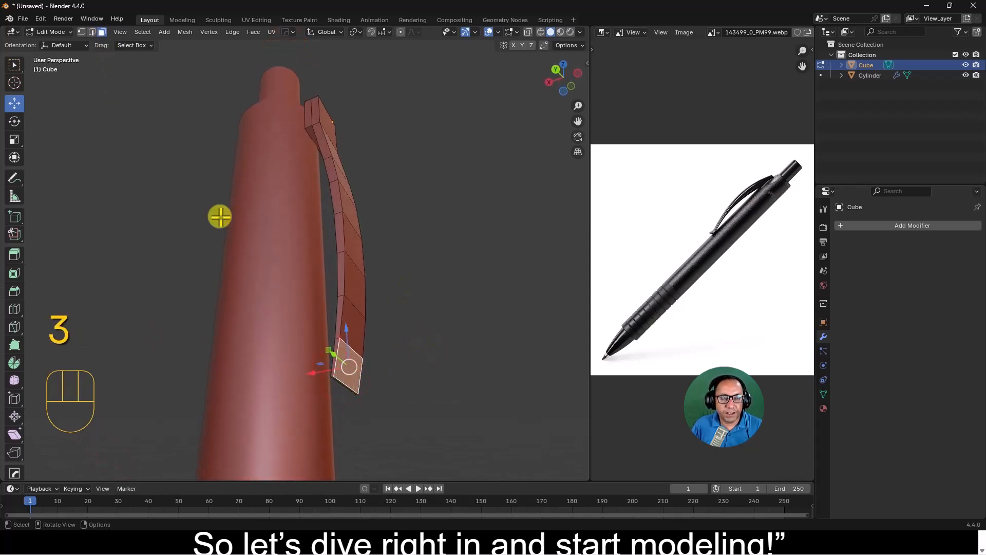
{"action": "left_click", "coordinate": [344, 385]}
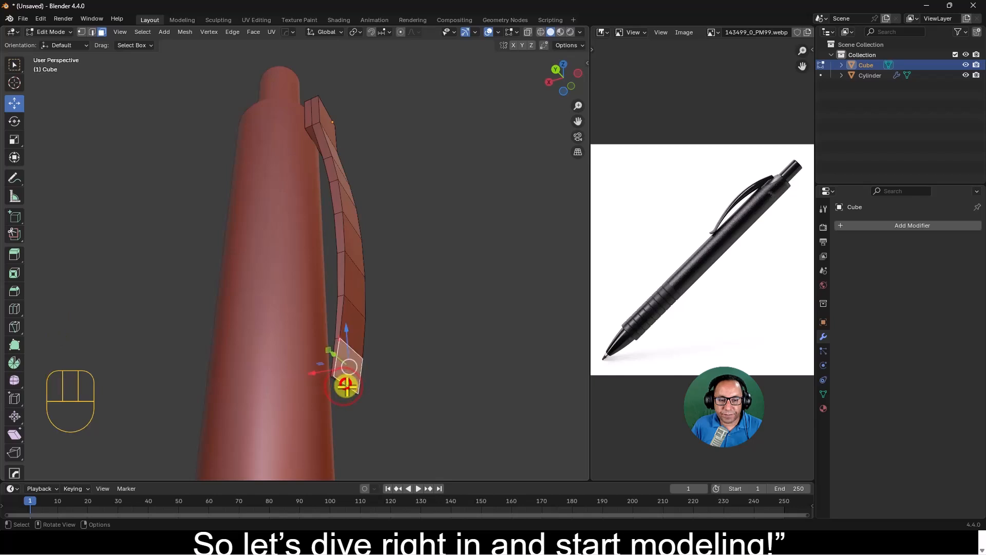
{"action": "mouse_move", "coordinate": [320, 391]}
{"action": "left_mouse_down"}
{"action": "mouse_move", "coordinate": [341, 379]}
{"action": "mouse_move", "coordinate": [333, 380]}
{"action": "left_mouse_up"}
Bevel the edge where the flared lip meets the arm with 2 segments.
{"action": "left_click", "coordinate": [352, 343]}
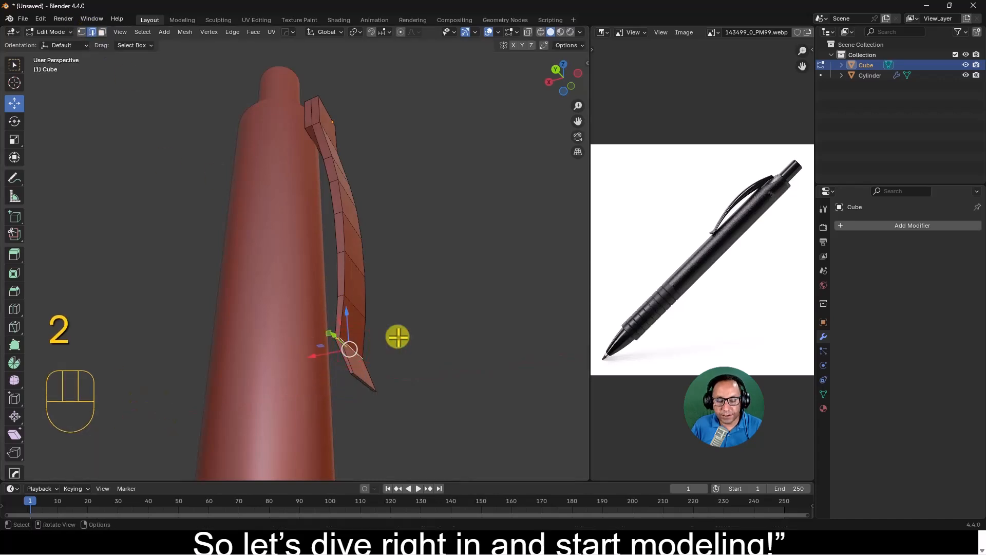
{"action": "key", "text": "ctrl+b"}
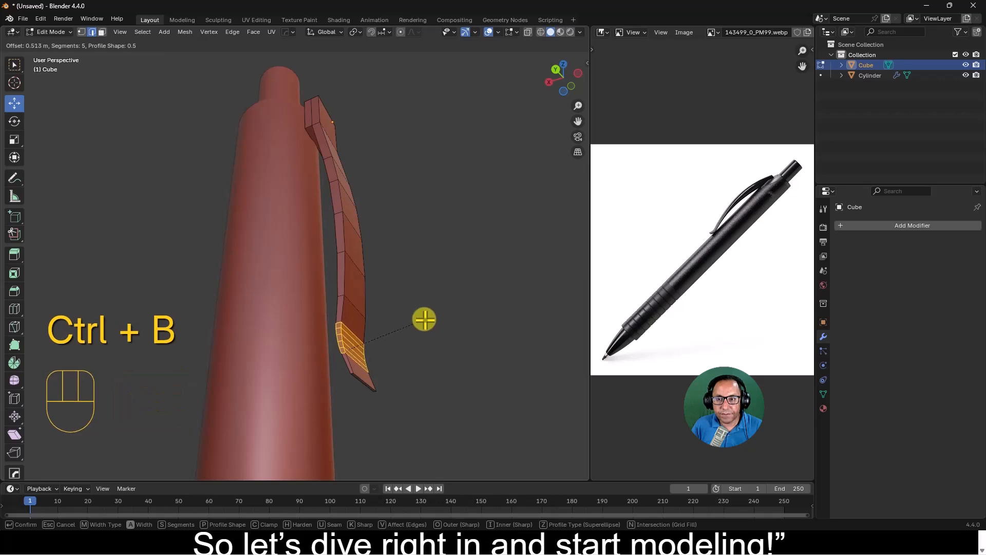
{"action": "scroll", "coordinate": [419, 322], "scroll_direction": "down", "scroll_amount": 1}
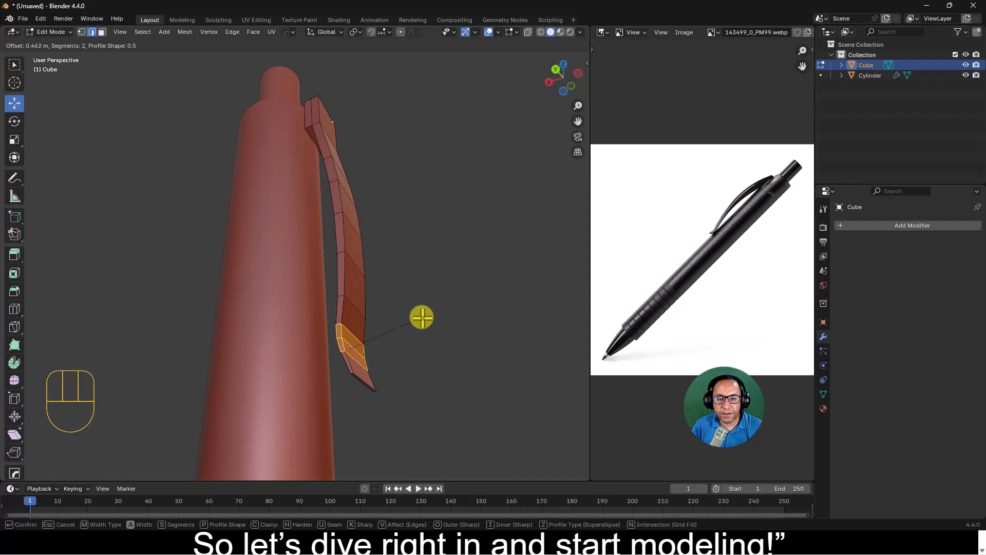
{"action": "left_click", "coordinate": [423, 316]}
Enable proportional editing with the Smooth falloff for the bevelled bend at the clip's lower end.
{"action": "middle_click_drag", "start_coordinate": [421, 315], "coordinate": [222, 355]}
{"action": "left_click", "coordinate": [401, 32]}
{"action": "left_click", "coordinate": [418, 32]}
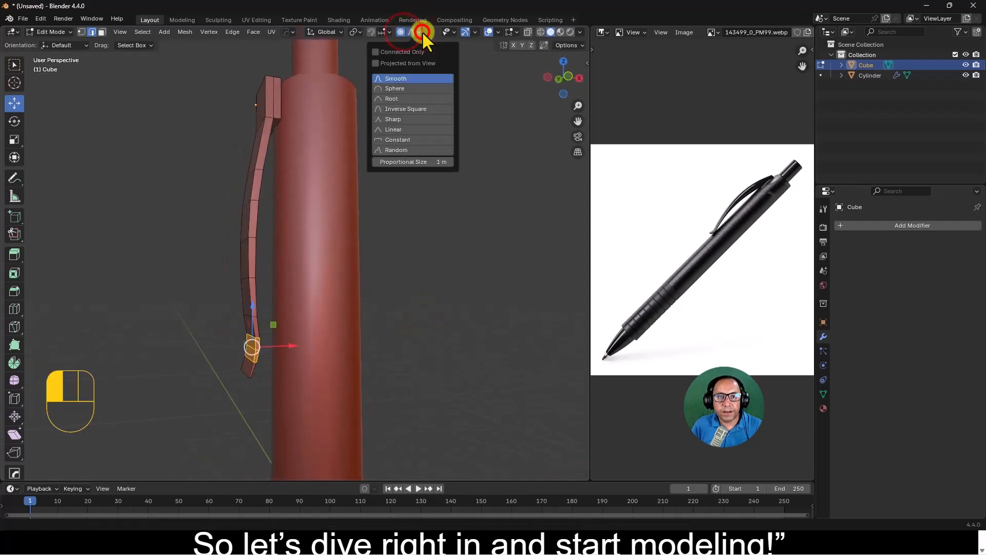
{"action": "left_click", "coordinate": [360, 54]}
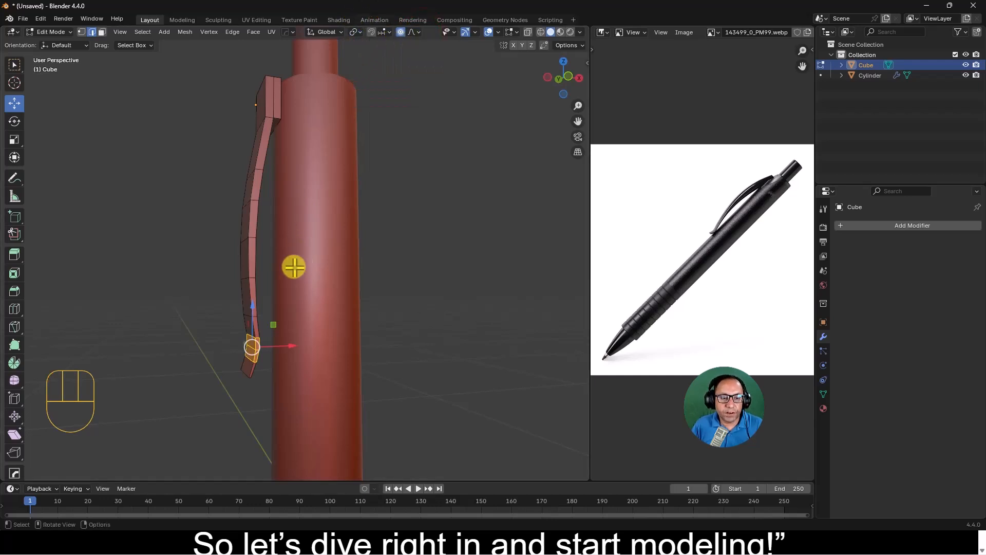
Try moving the clip's lower bend with proportional editing, first at a size of 1 m and again at 0.1 m, undoing each move.
{"action": "left_click_drag", "start_coordinate": [281, 347], "coordinate": [251, 271]}
{"action": "key", "text": "ctrl+z"}
{"action": "scroll", "coordinate": [288, 249], "scroll_direction": "down", "scroll_amount": 2}
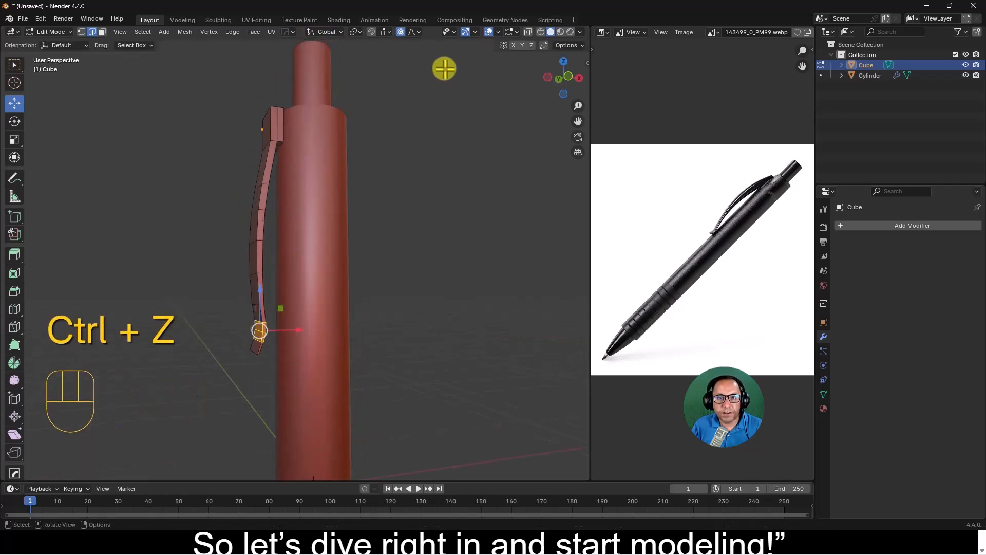
{"action": "left_click", "coordinate": [420, 32]}
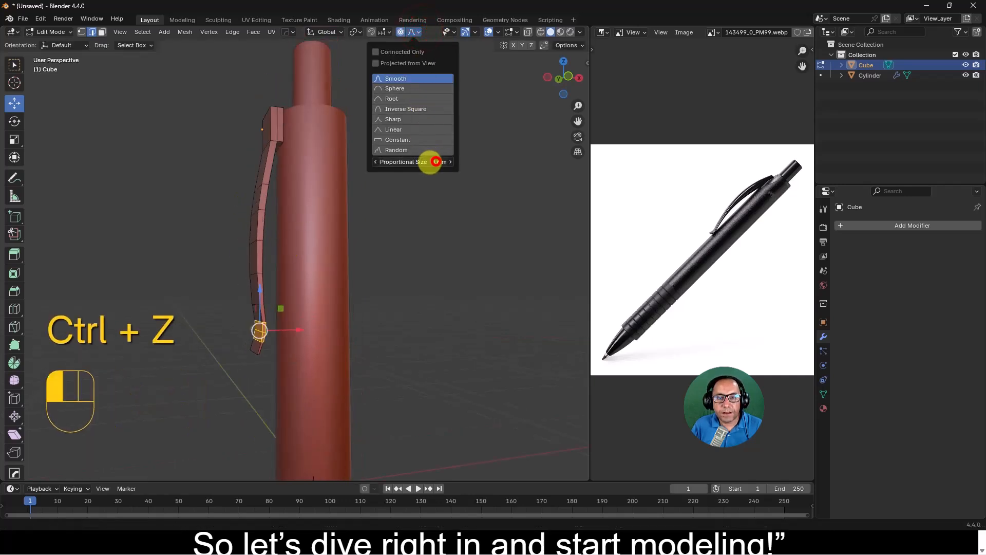
{"action": "left_click", "coordinate": [434, 162]}
{"action": "left_click_drag", "start_coordinate": [290, 330], "coordinate": [297, 331]}
{"action": "key", "text": "ctrl+z"}
Increase the proportional editing size and move the clip's lower bend along X toward the barrel.
{"action": "left_click", "coordinate": [420, 32]}
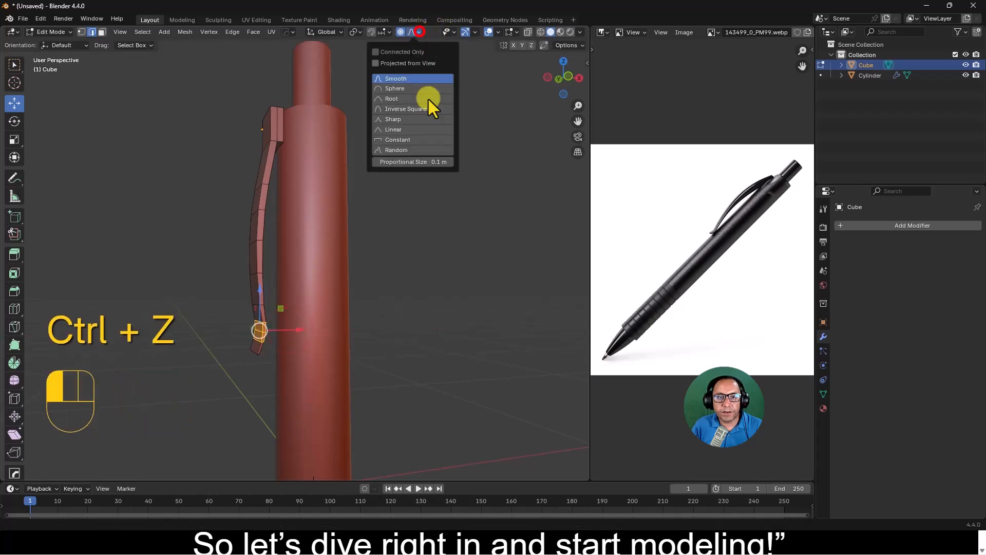
{"action": "left_click", "coordinate": [447, 163]}
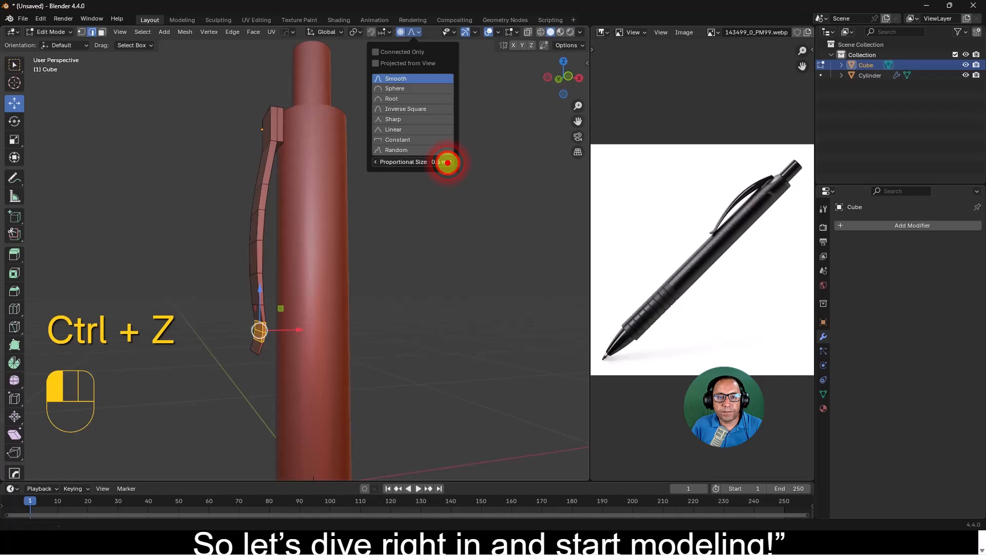
{"action": "left_click_drag", "start_coordinate": [297, 329], "coordinate": [310, 329]}
Return to Object Mode with the Select Box tool and scale the clip to about 0.7 along Y to narrow it.
{"action": "middle_click_drag", "start_coordinate": [253, 200], "coordinate": [302, 168]}
{"action": "left_click", "coordinate": [15, 65]}
{"action": "key", "text": "Tab"}
{"action": "left_click", "coordinate": [301, 196]}
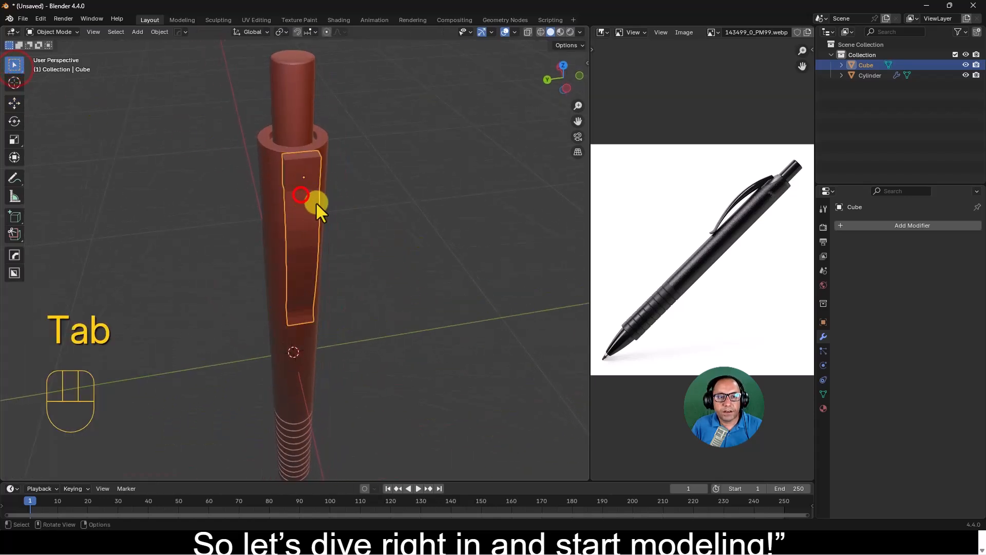
{"action": "middle_click_drag", "start_coordinate": [348, 196], "coordinate": [353, 149]}
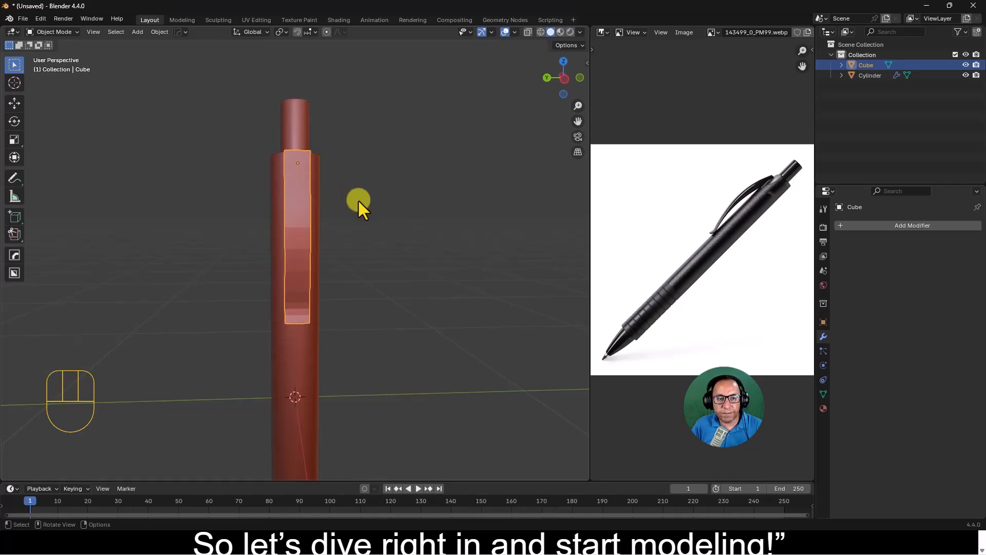
{"action": "middle_click_drag", "start_coordinate": [359, 199], "coordinate": [328, 229]}
{"action": "key", "text": "s"}
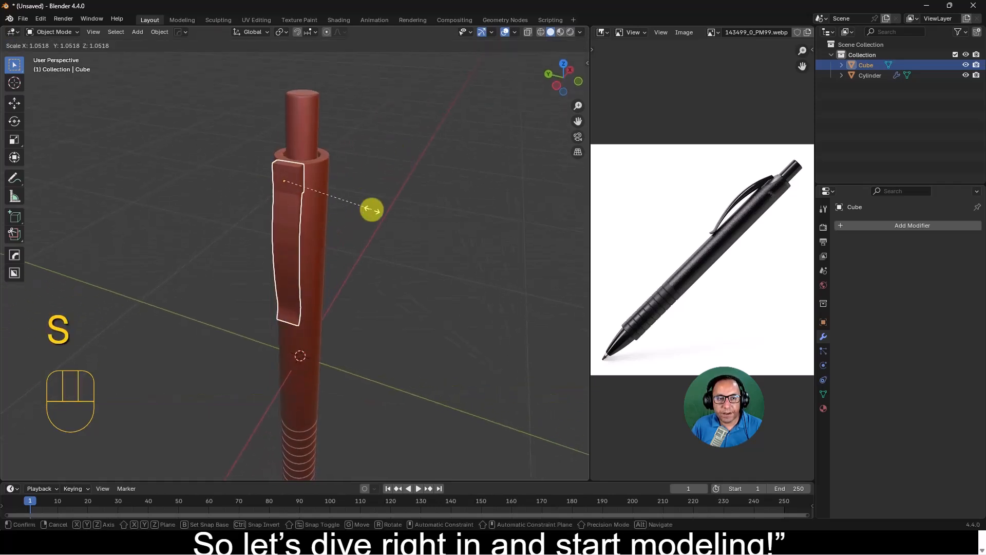
{"action": "key", "text": "x"}
{"action": "key", "text": "y"}
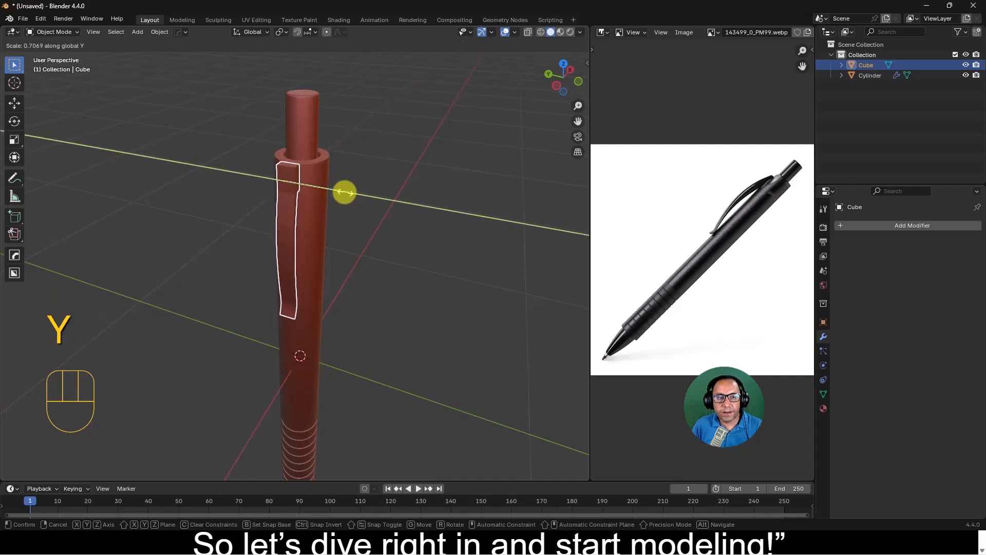
{"action": "left_click", "coordinate": [343, 194]}
In Edit Mode, bevel the outer top edge of the pocket clip with 2 segments and clamping toggled, and return to Object Mode.
{"action": "key", "text": "Tab"}
{"action": "mouse_move", "coordinate": [331, 220]}
{"action": "middle_mouse_down"}
{"action": "mouse_move", "coordinate": [348, 224]}
{"action": "mouse_move", "coordinate": [329, 222]}
{"action": "middle_mouse_up"}
{"action": "scroll", "coordinate": [312, 187], "scroll_direction": "up", "scroll_amount": 4}
{"action": "middle_click_drag", "start_coordinate": [308, 147], "coordinate": [366, 282], "text": "shift"}
{"action": "scroll", "coordinate": [355, 249], "scroll_direction": "up", "scroll_amount": 3}
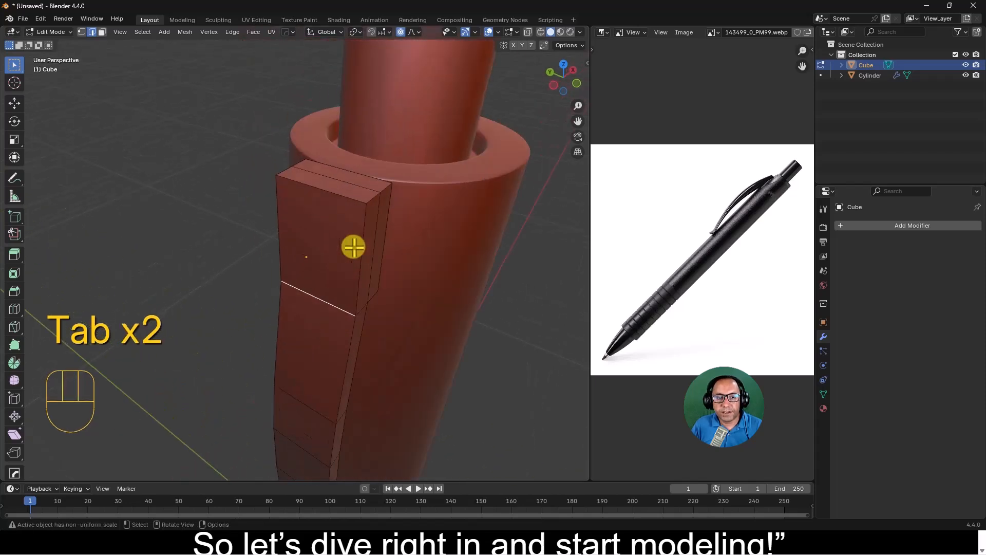
{"action": "left_click", "coordinate": [332, 192]}
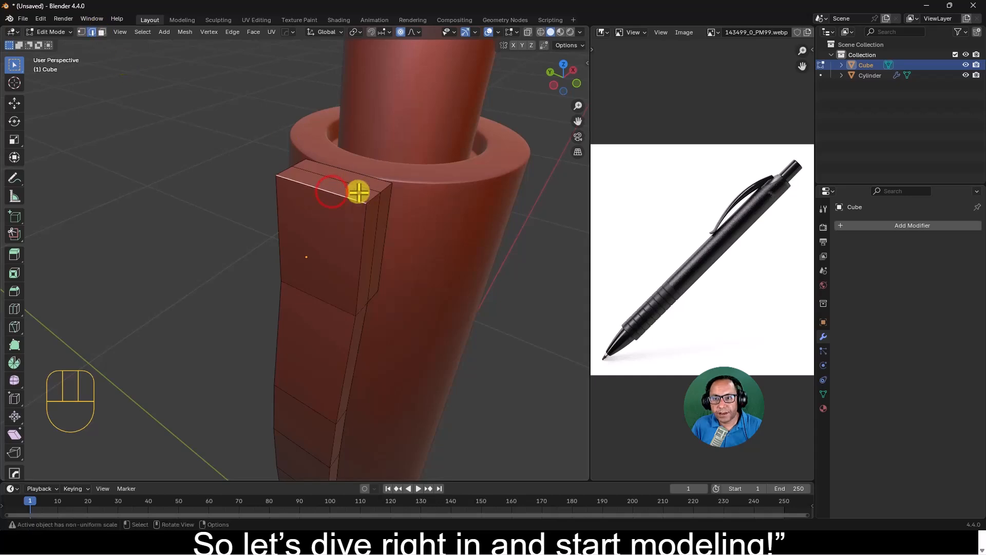
{"action": "key", "text": "ctrl+b"}
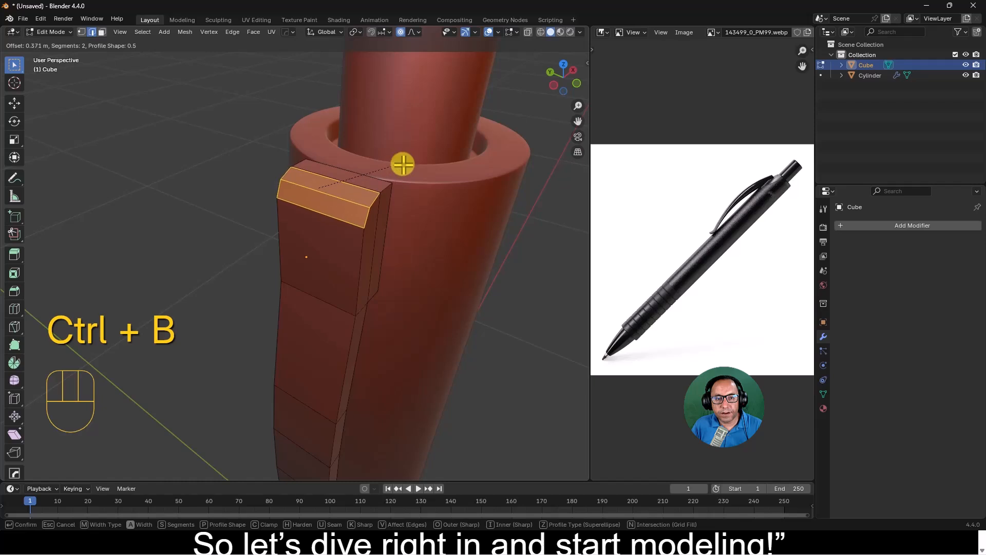
{"action": "key", "text": "c"}
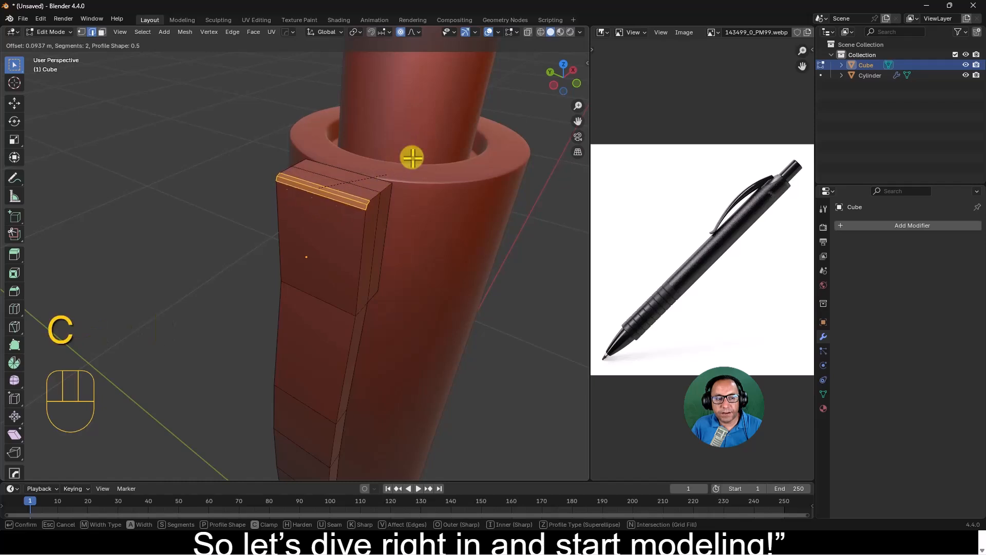
{"action": "left_click", "coordinate": [450, 132]}
{"action": "key", "text": "Tab"}
Apply Shade Smooth to the pocket clip.
{"action": "middle_click_drag", "start_coordinate": [392, 227], "coordinate": [369, 188]}
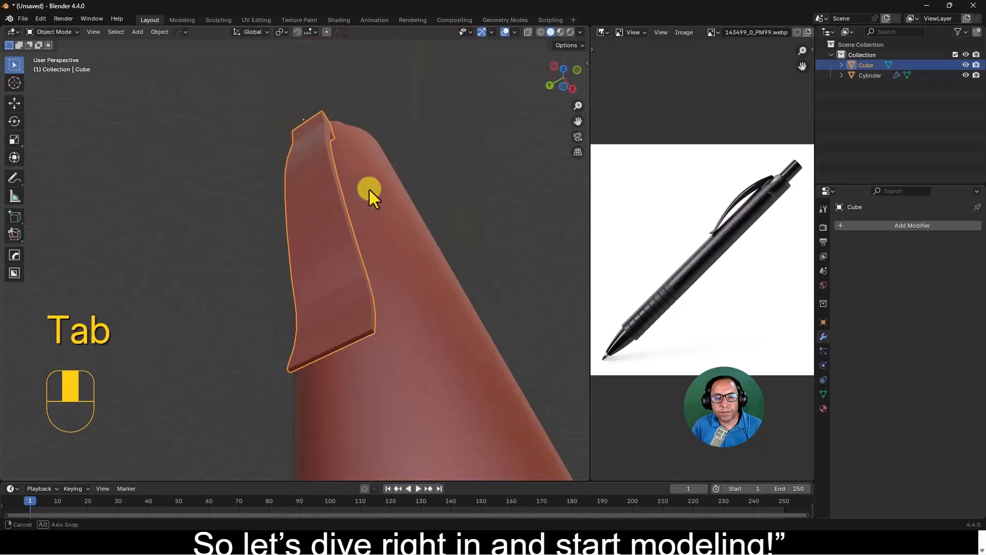
{"action": "middle_click_drag", "start_coordinate": [338, 256], "coordinate": [360, 319]}
{"action": "right_click", "coordinate": [352, 232]}
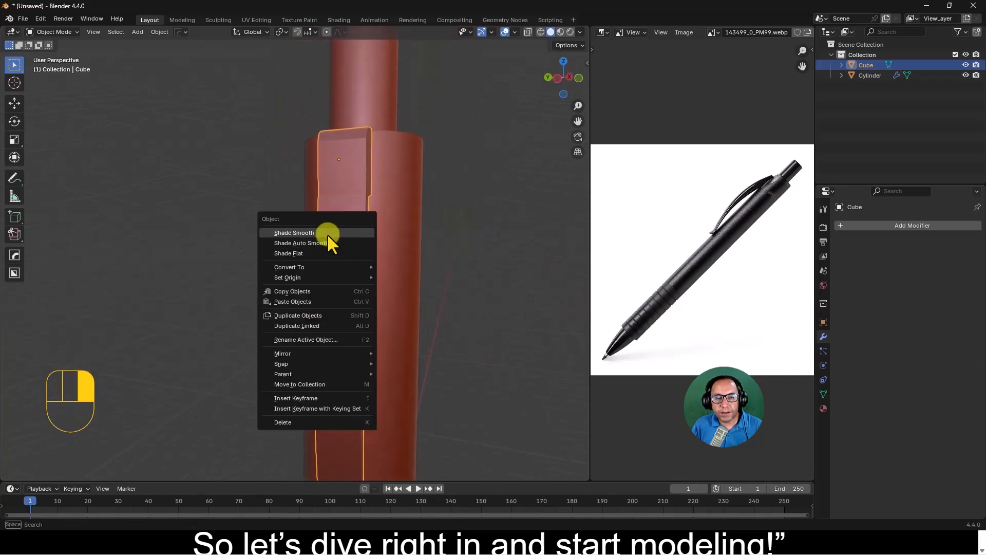
{"action": "left_click", "coordinate": [333, 228]}
Add a Bevel modifier to the clip with an amount of 0.01 m and 2 segments.
{"action": "left_click", "coordinate": [888, 226]}
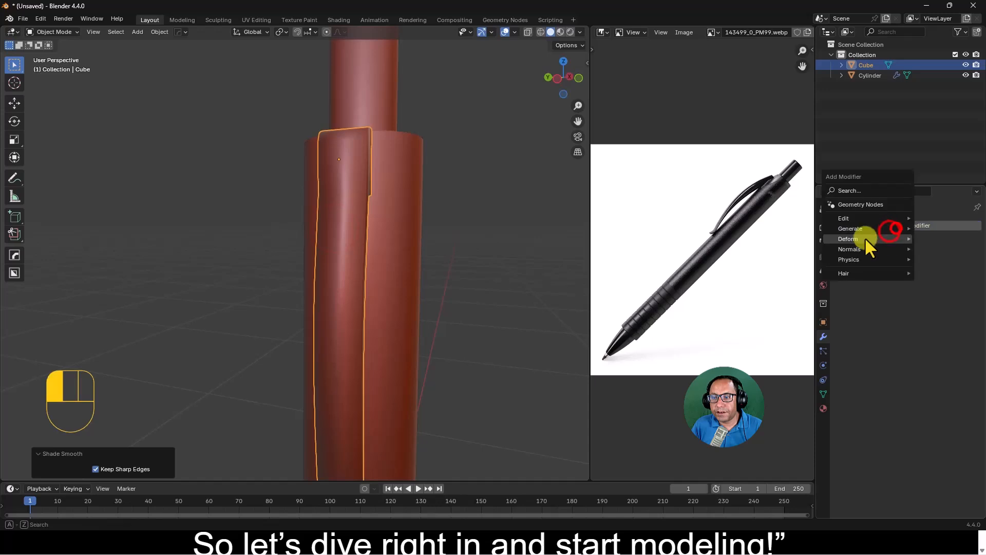
{"action": "mouse_move", "coordinate": [881, 228]}
{"action": "left_click", "coordinate": [779, 238]}
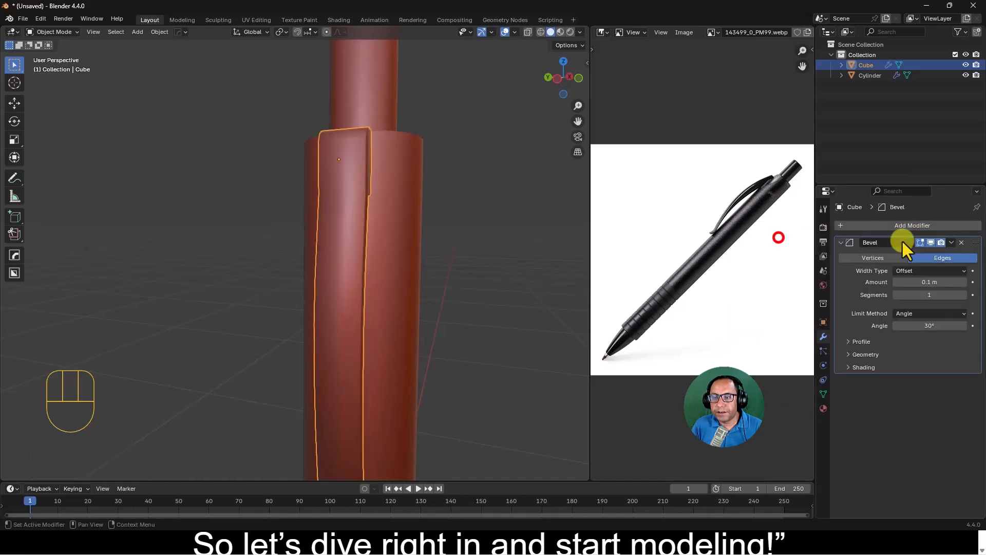
{"action": "left_click", "coordinate": [930, 283]}
{"action": "type", "text": "0.01"}
{"action": "key", "text": "Return"}
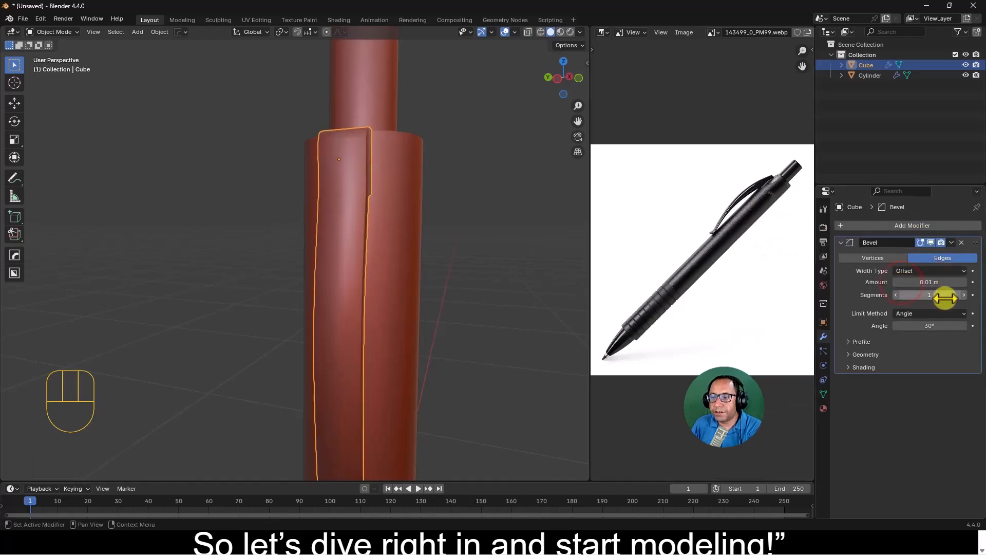
{"action": "left_click", "coordinate": [965, 295]}
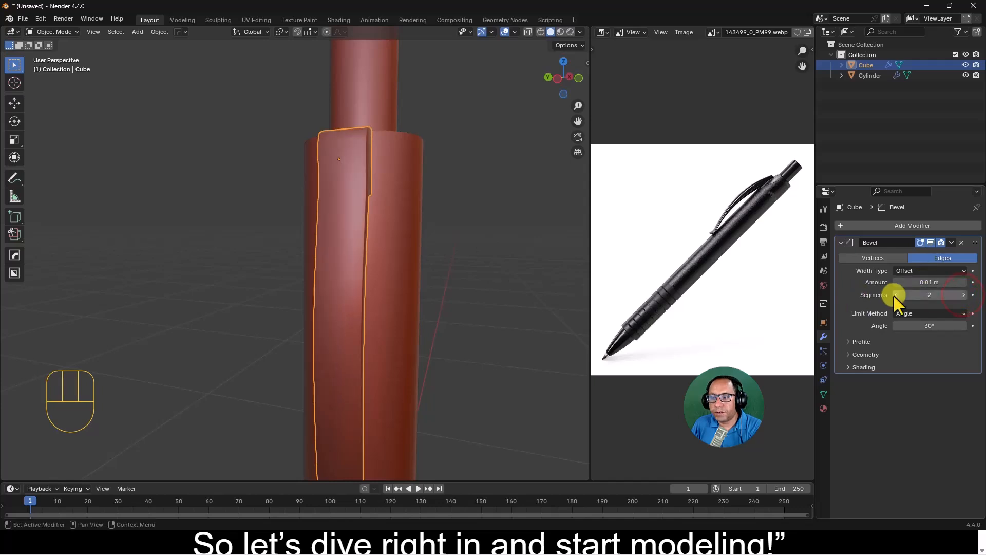
Add a Subdivision Surface modifier to the clip with viewport level 2.
{"action": "left_click", "coordinate": [911, 226]}
{"action": "left_click", "coordinate": [906, 225]}
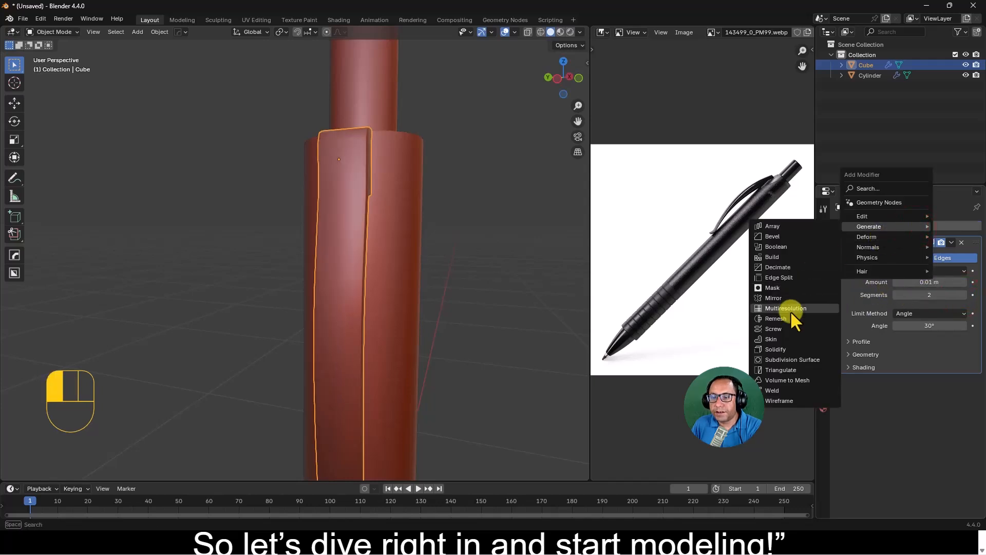
{"action": "left_click", "coordinate": [802, 359]}
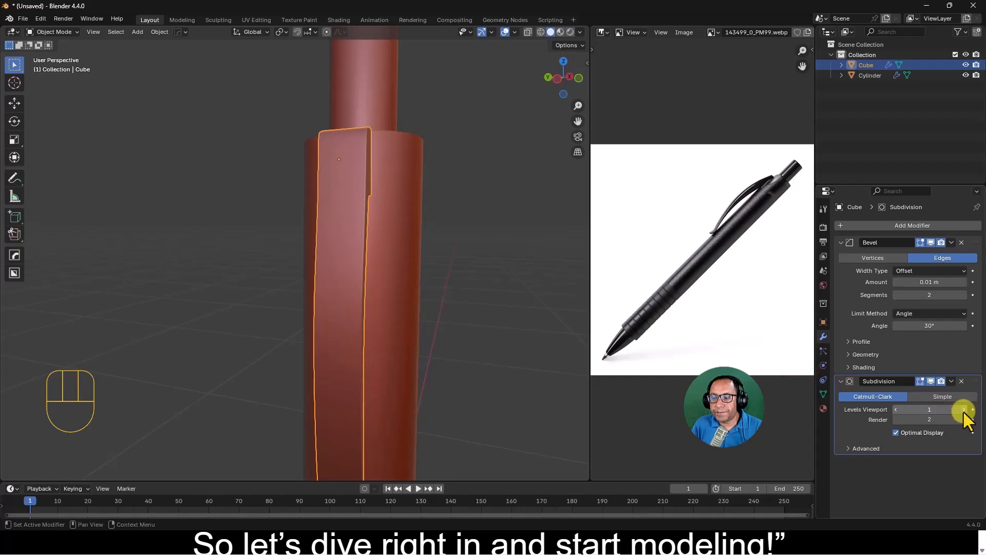
{"action": "middle_click_drag", "start_coordinate": [430, 342], "coordinate": [457, 248]}
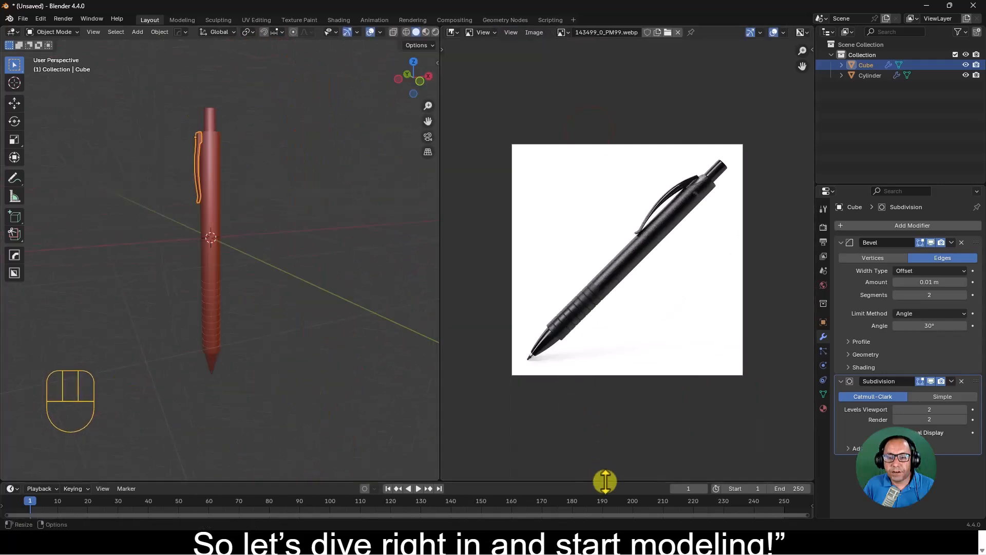
Split the reference image area horizontally in half and switch the lower half to the Shader Editor.
{"action": "right_click", "coordinate": [605, 481]}
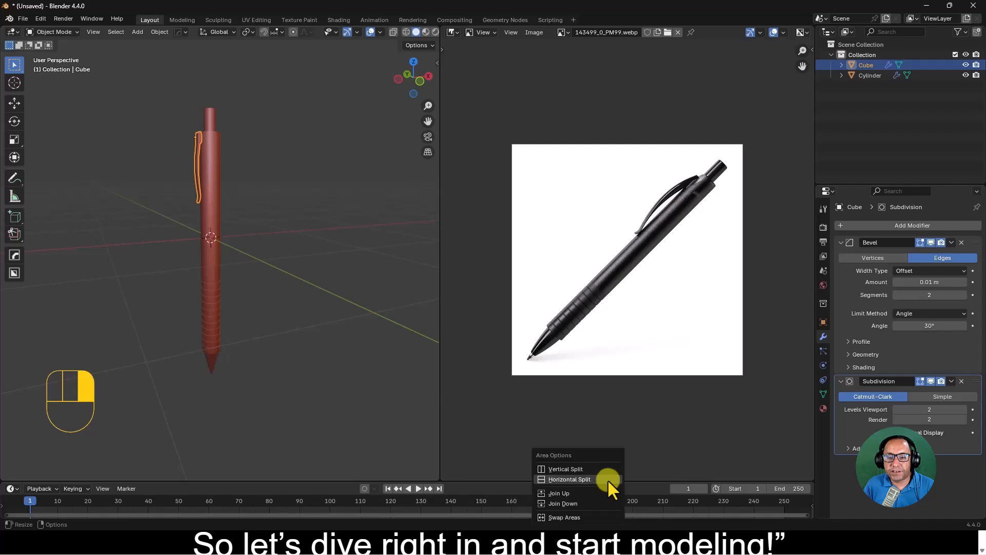
{"action": "left_click", "coordinate": [585, 480]}
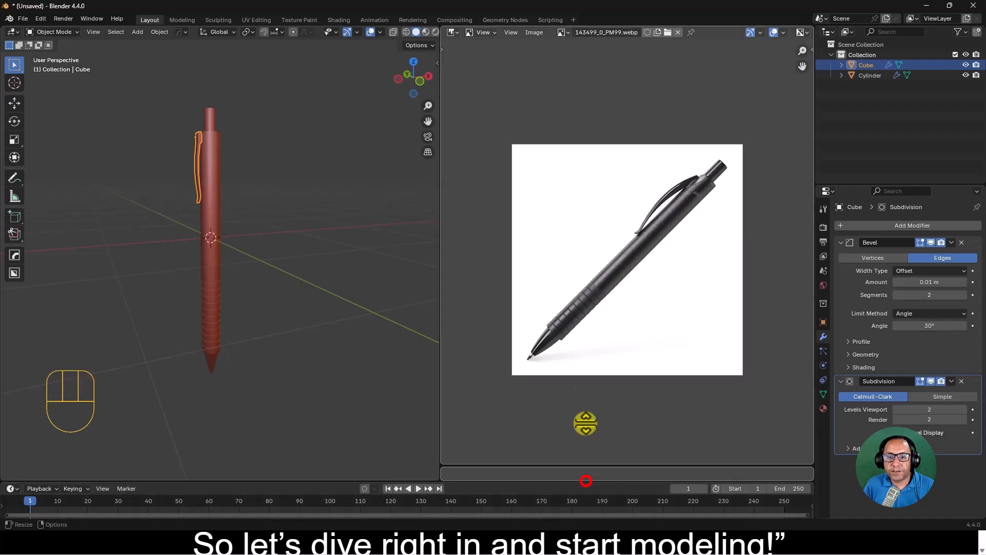
{"action": "left_click", "coordinate": [601, 250]}
{"action": "left_click", "coordinate": [483, 257]}
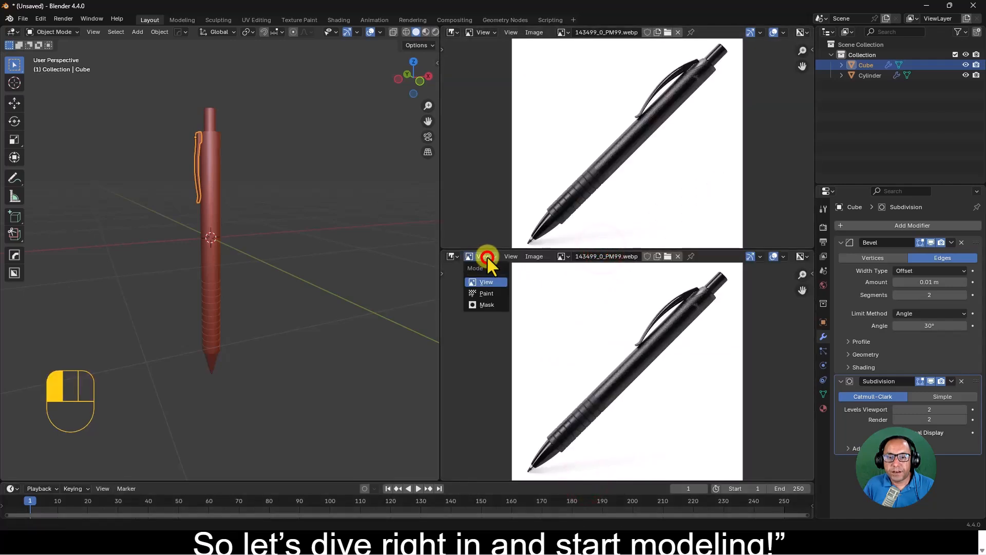
{"action": "left_click", "coordinate": [453, 256]}
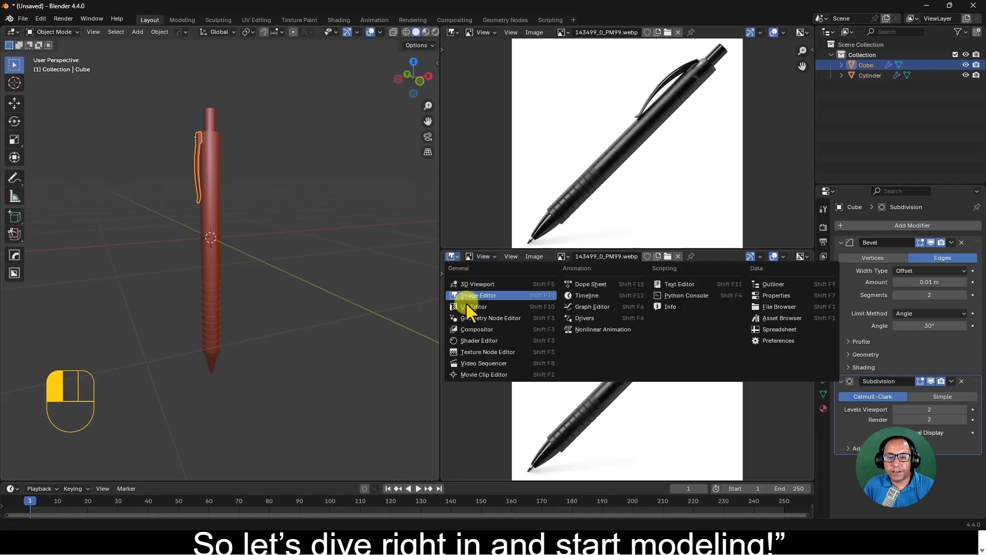
{"action": "left_click", "coordinate": [489, 339]}
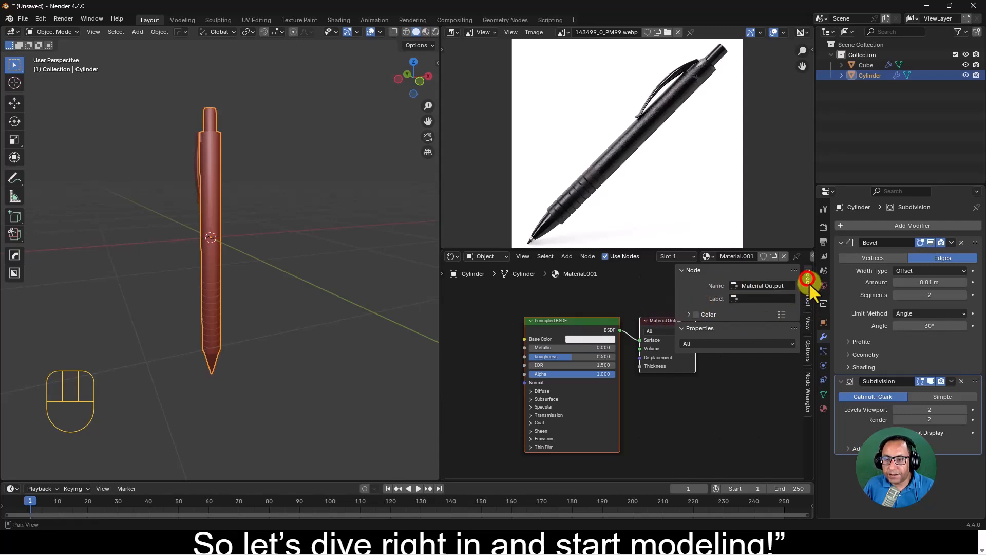
Set the pen body material's Base Color to near-black #252525.
{"action": "key", "text": "n"}
{"action": "left_click", "coordinate": [591, 341]}
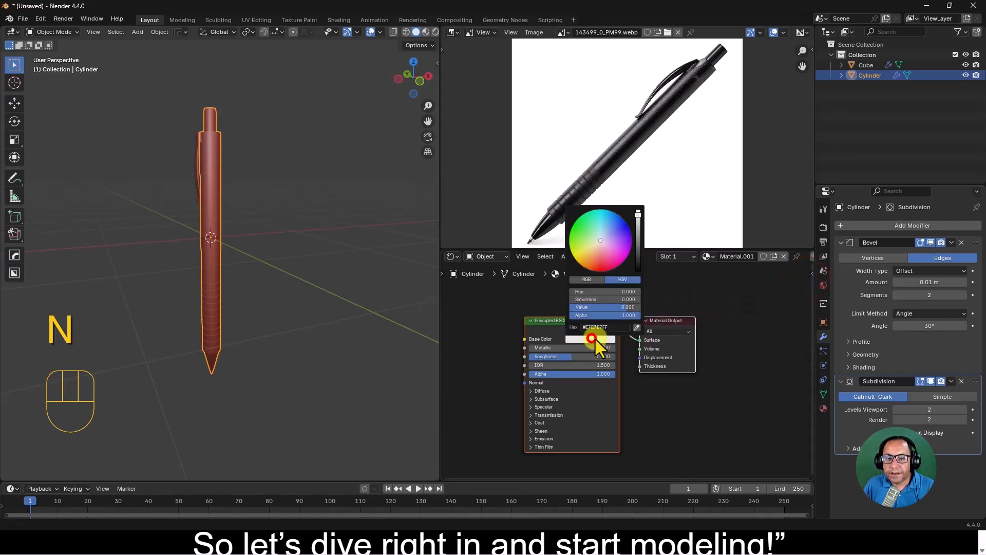
{"action": "left_click", "coordinate": [637, 256]}
{"action": "left_click", "coordinate": [637, 261]}
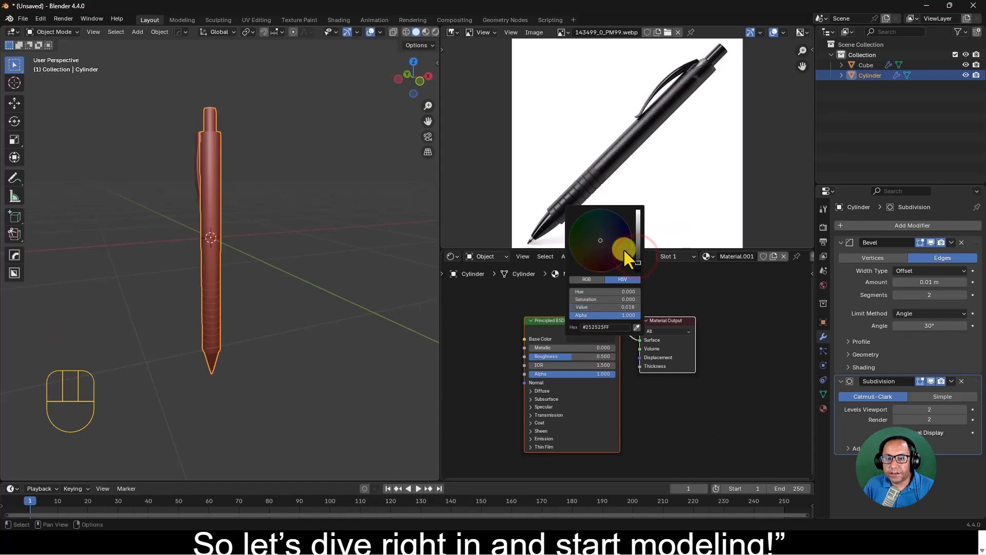
{"action": "left_click", "coordinate": [685, 288]}
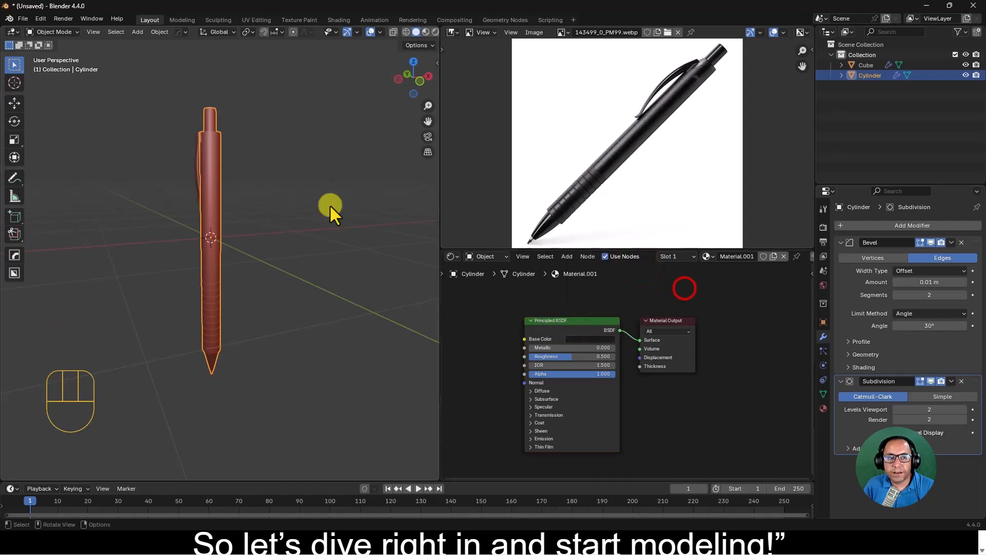
Switch the viewport to Material Preview shading and set the pen body material's Roughness to 0.373.
{"action": "left_click", "coordinate": [425, 29]}
{"action": "scroll", "coordinate": [238, 190], "scroll_direction": "up", "scroll_amount": 3}
{"action": "mouse_move", "coordinate": [239, 189]}
{"action": "middle_mouse_down"}
{"action": "mouse_move", "coordinate": [312, 149]}
{"action": "mouse_move", "coordinate": [289, 136]}
{"action": "mouse_move", "coordinate": [371, 190]}
{"action": "middle_mouse_up"}
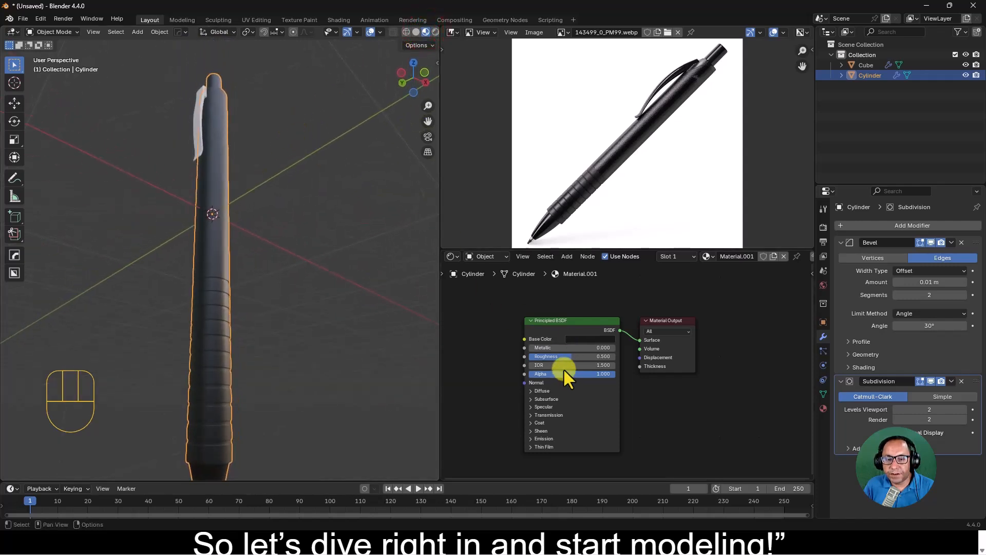
{"action": "scroll", "coordinate": [572, 358], "scroll_direction": "up", "scroll_amount": 2}
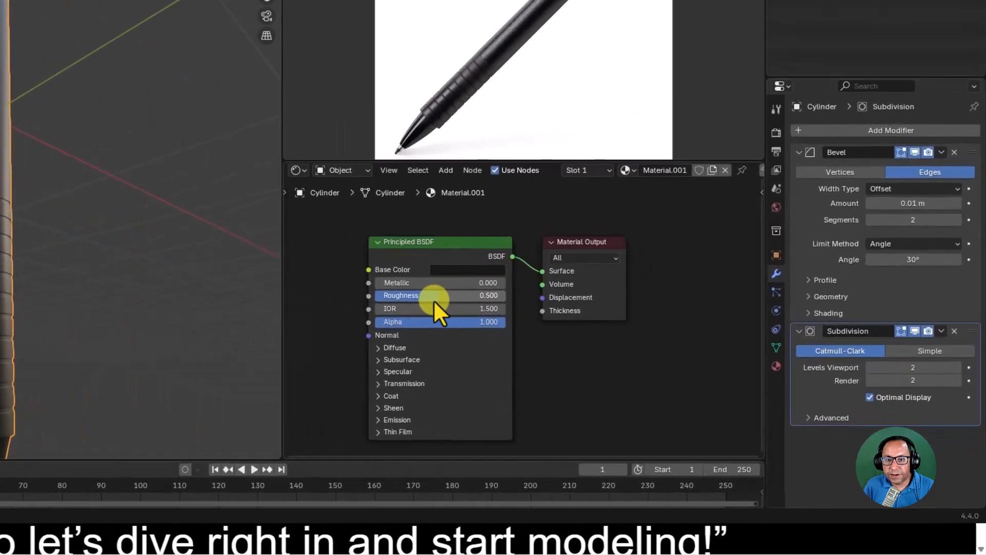
{"action": "left_click_drag", "start_coordinate": [556, 356], "coordinate": [551, 356]}
{"action": "left_click_drag", "start_coordinate": [251, 215], "coordinate": [216, 217]}
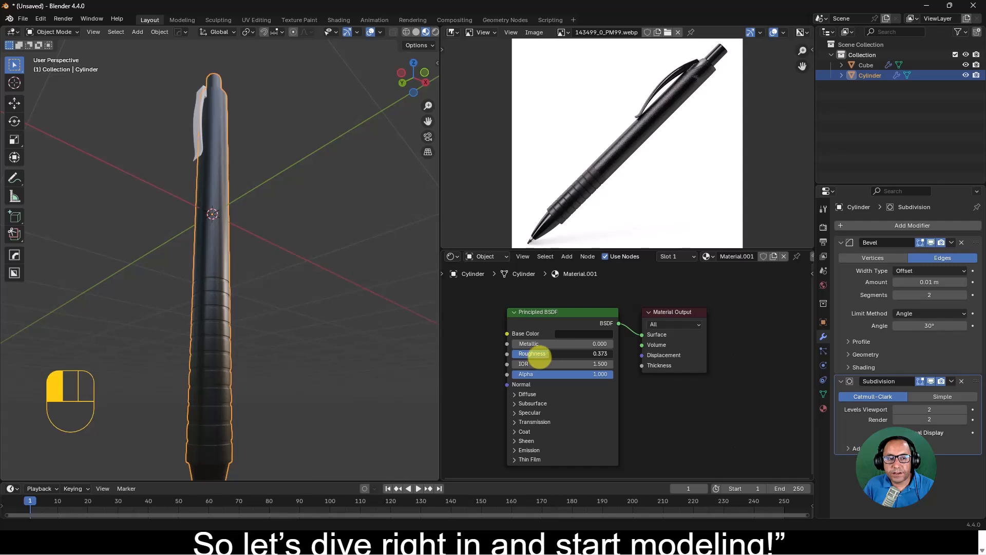
{"action": "left_click_drag", "start_coordinate": [540, 359], "coordinate": [552, 348]}
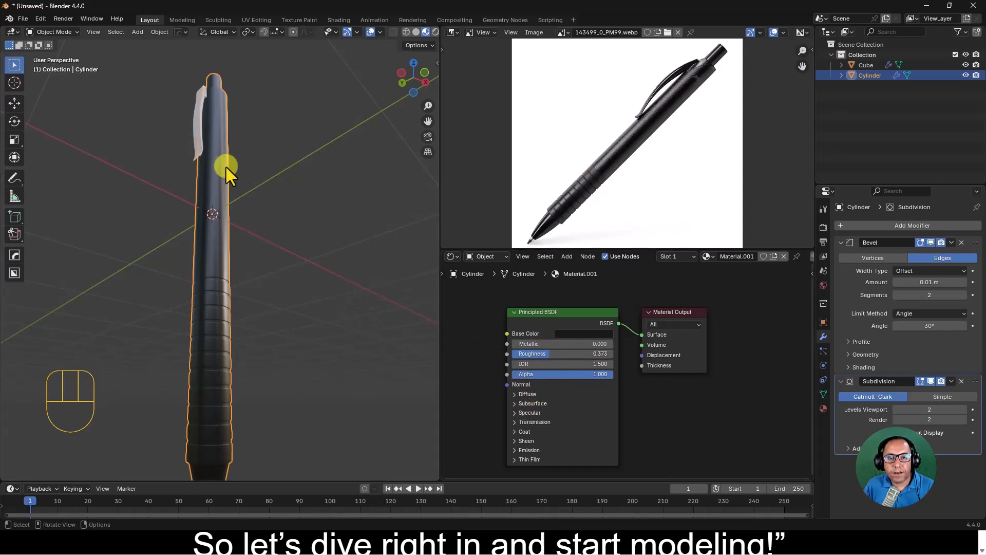
Assign the pen body's existing Material.001 to the pocket clip.
{"action": "left_click", "coordinate": [194, 139]}
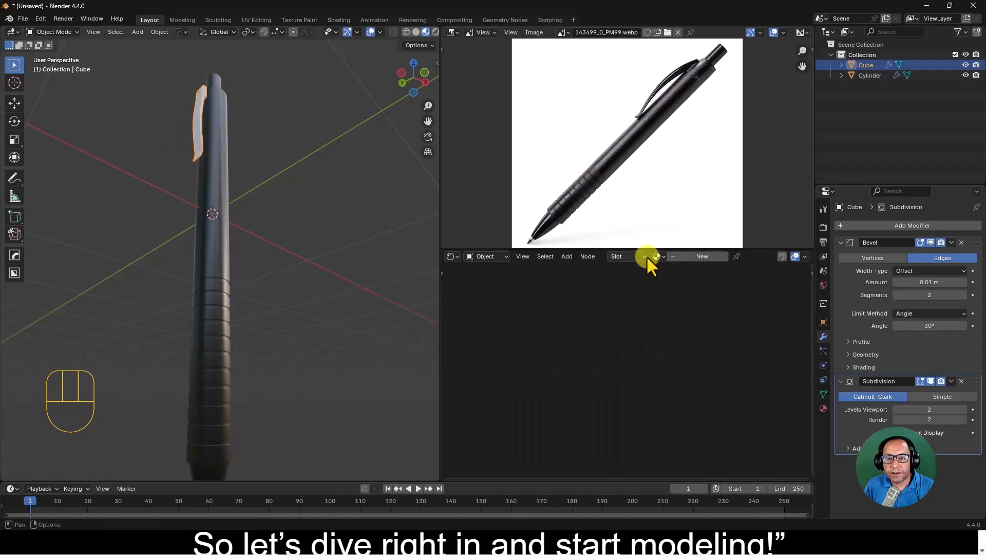
{"action": "left_click", "coordinate": [663, 255]}
{"action": "left_click", "coordinate": [682, 284]}
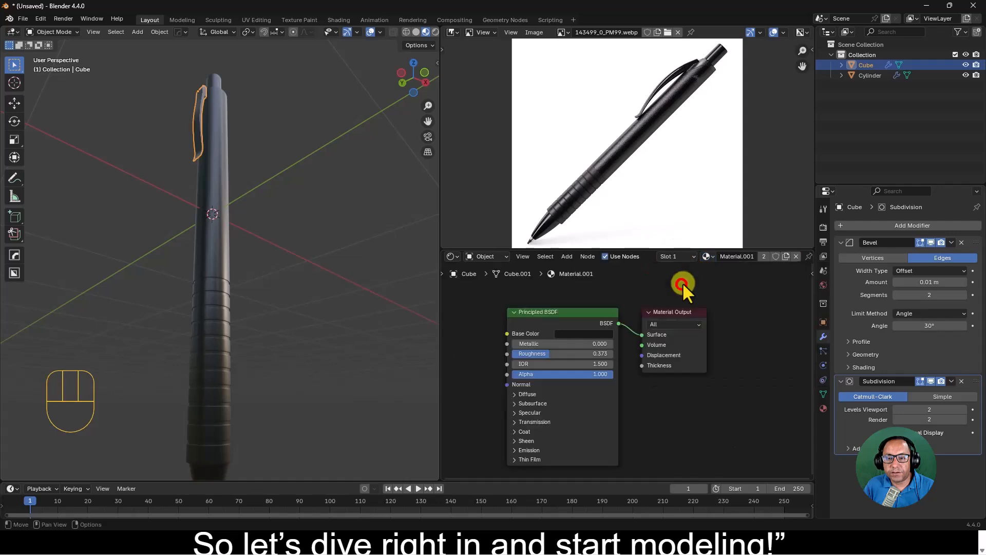
Enter Edit Mode in face selection and select the ring of faces forming the pen body's conical tip.
{"action": "scroll", "coordinate": [329, 239], "scroll_direction": "down", "scroll_amount": 3}
{"action": "middle_click_drag", "start_coordinate": [331, 251], "coordinate": [343, 167]}
{"action": "scroll", "coordinate": [301, 297], "scroll_direction": "up", "scroll_amount": 3}
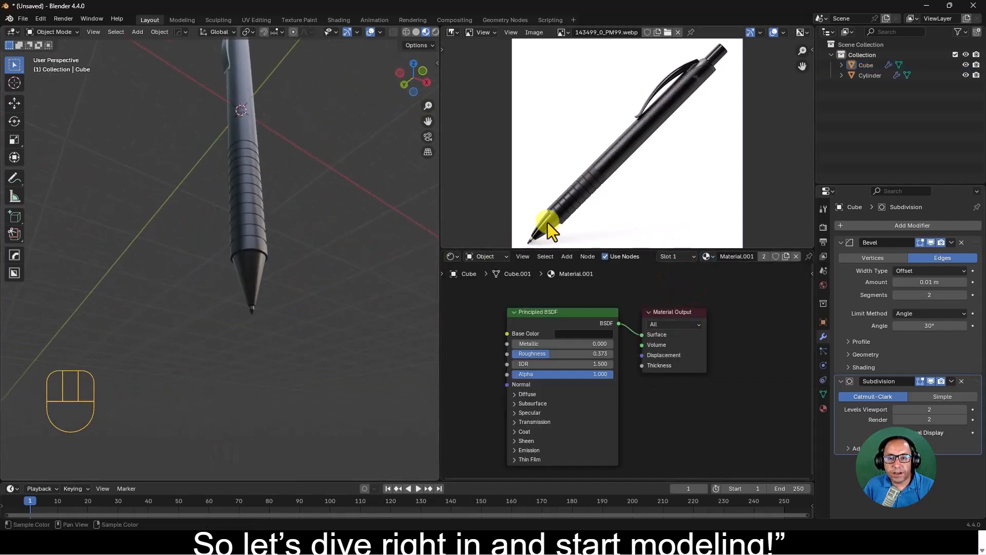
{"action": "middle_click_drag", "start_coordinate": [330, 263], "coordinate": [335, 257]}
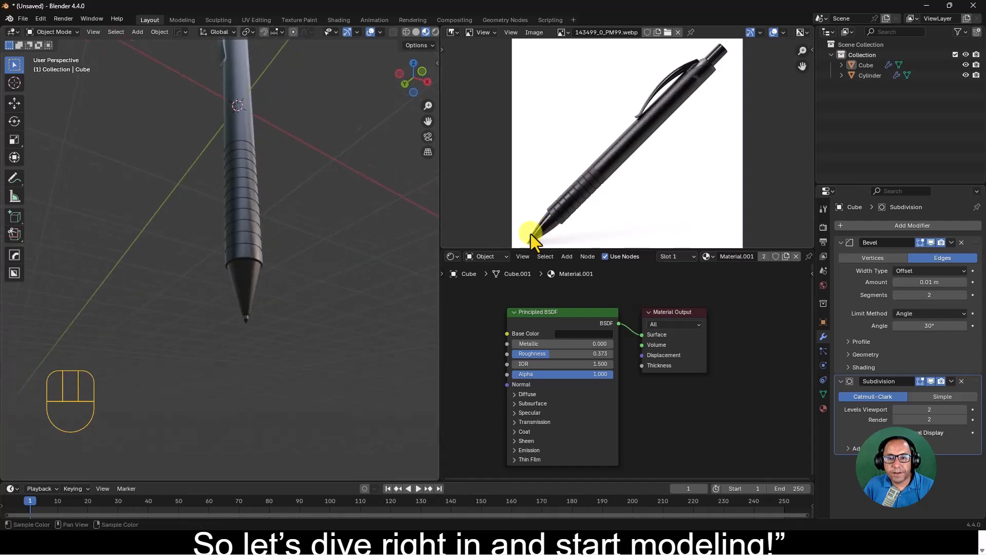
{"action": "left_click", "coordinate": [297, 273]}
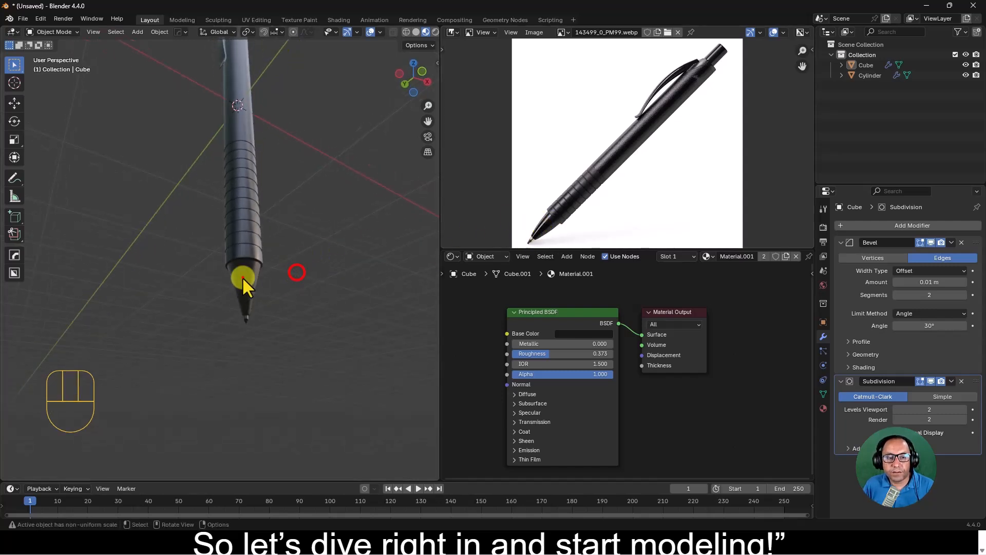
{"action": "left_click", "coordinate": [70, 31]}
{"action": "left_click", "coordinate": [77, 53]}
{"action": "left_click", "coordinate": [284, 268]}
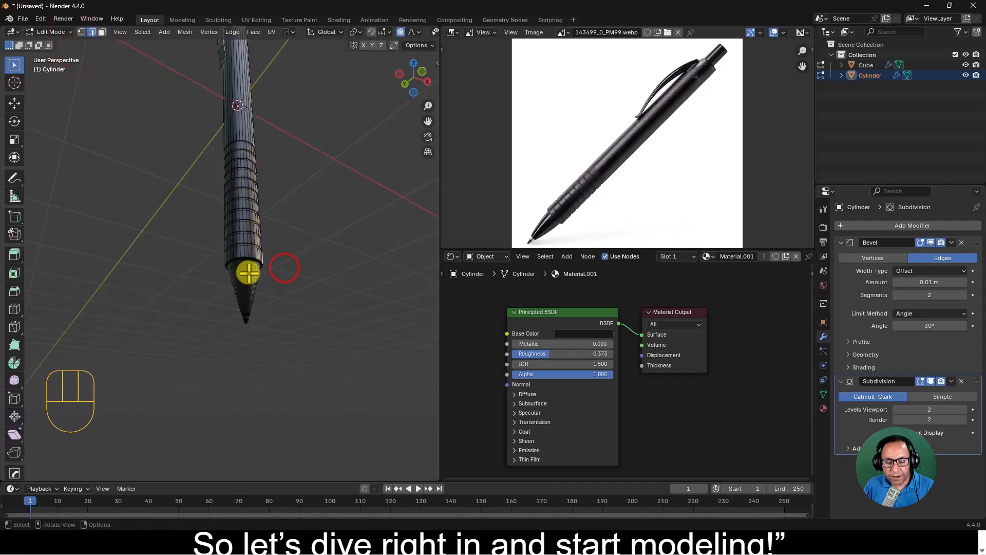
{"action": "key", "text": "3"}
{"action": "left_click", "coordinate": [249, 276], "text": "alt"}
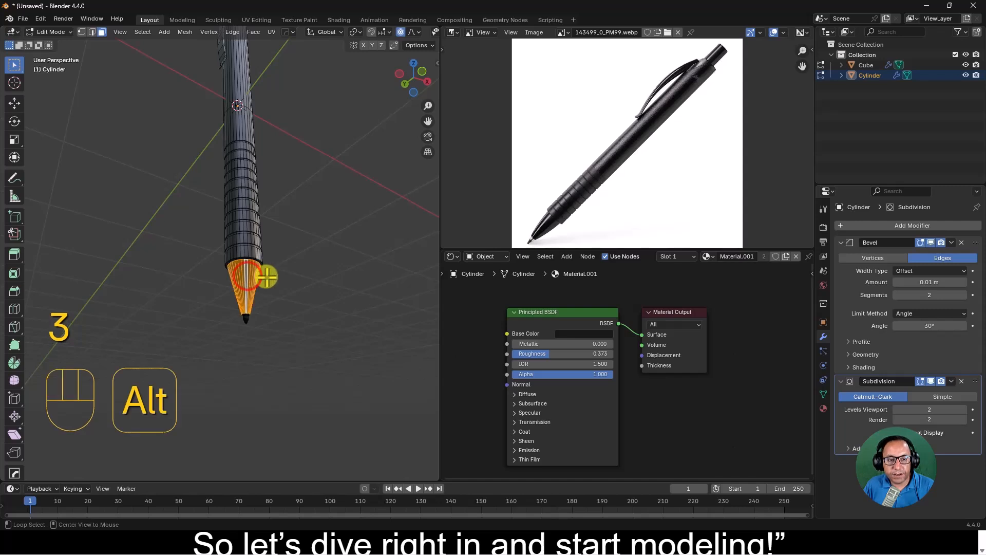
{"action": "scroll", "coordinate": [270, 281], "scroll_direction": "up", "scroll_amount": 4}
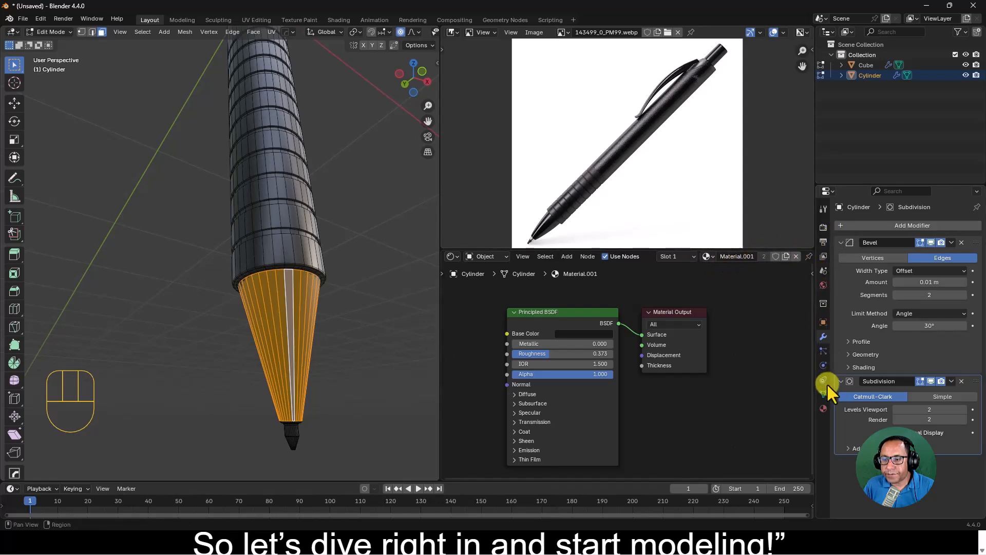
Add a second material slot to the pen body and create a new material in it.
{"action": "left_click", "coordinate": [824, 408]}
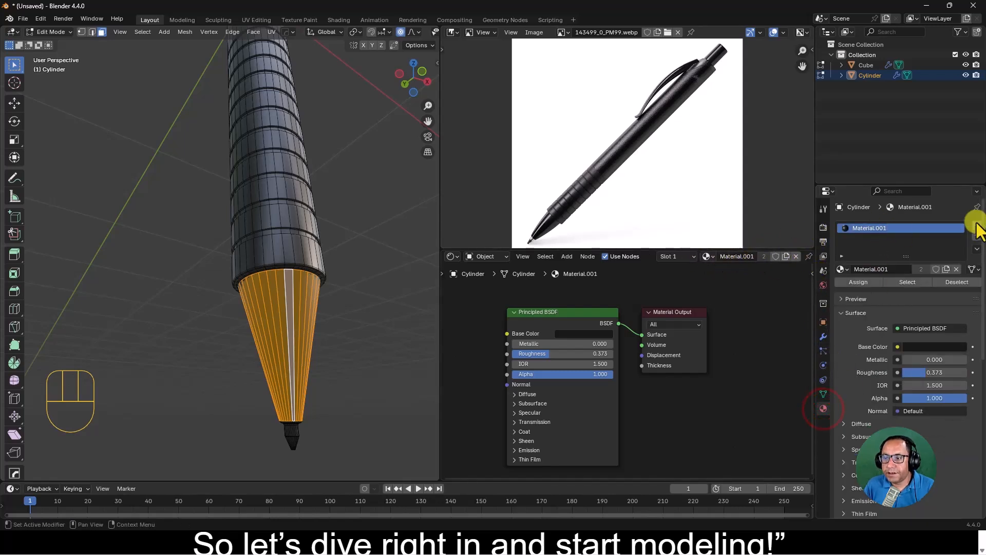
{"action": "left_click", "coordinate": [976, 227]}
{"action": "left_click", "coordinate": [911, 288]}
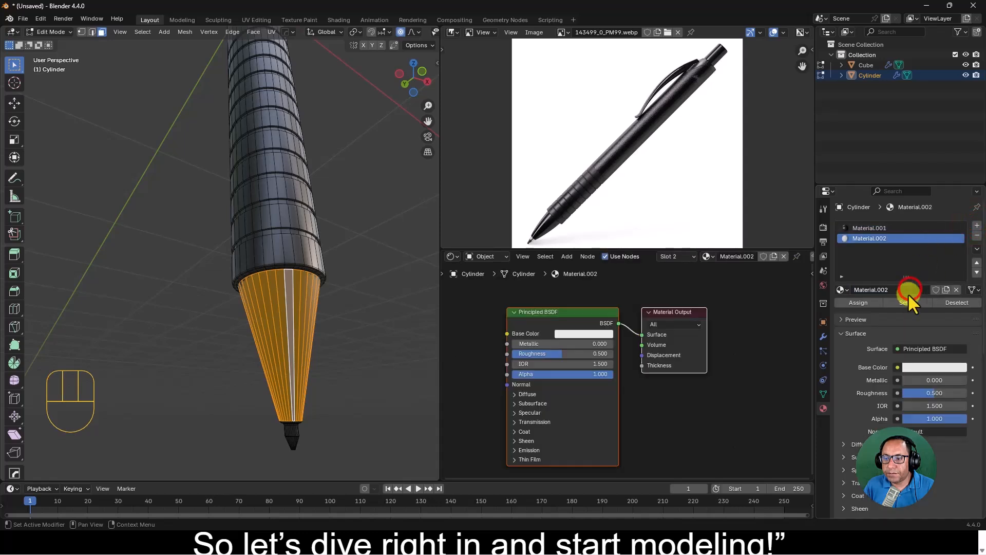
Assign Material.002 to the selected faces of the pen body's conical tip.
{"action": "left_click", "coordinate": [859, 302]}
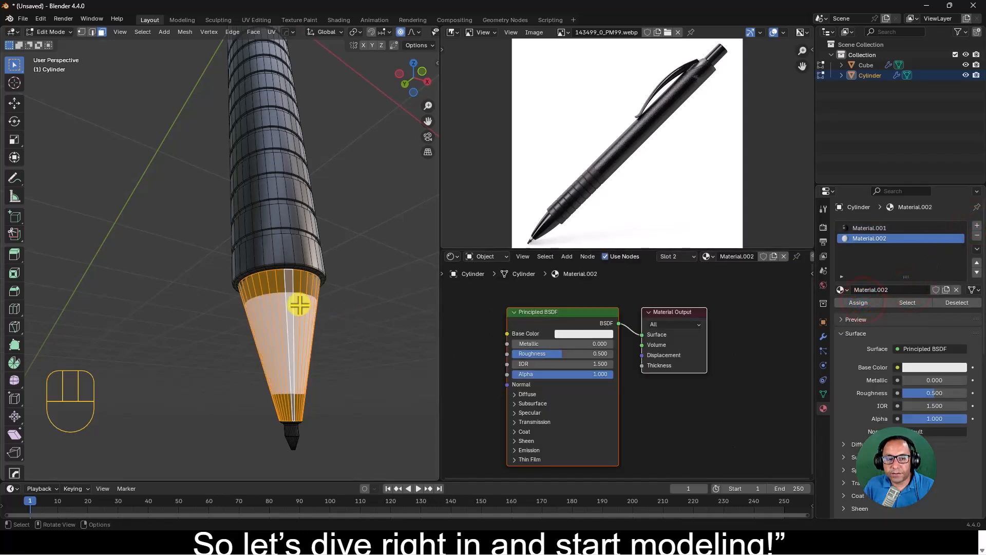
{"action": "key", "text": "Tab"}
{"action": "key", "text": "Tab"}
Add one loop cut near the cone's upper rim with a slide factor of about 0.826 and another close to its lower end.
{"action": "key", "text": "ctrl+r"}
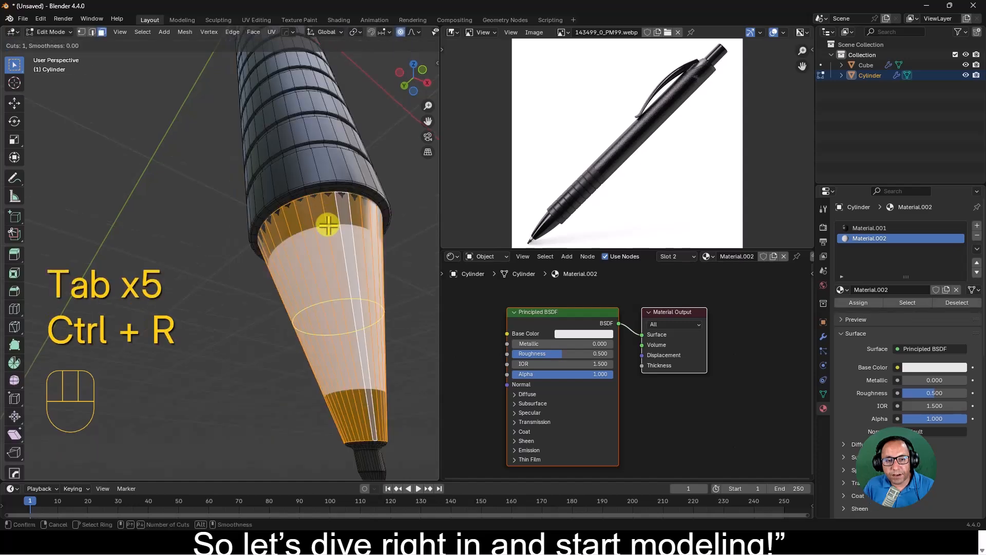
{"action": "left_click", "coordinate": [329, 222]}
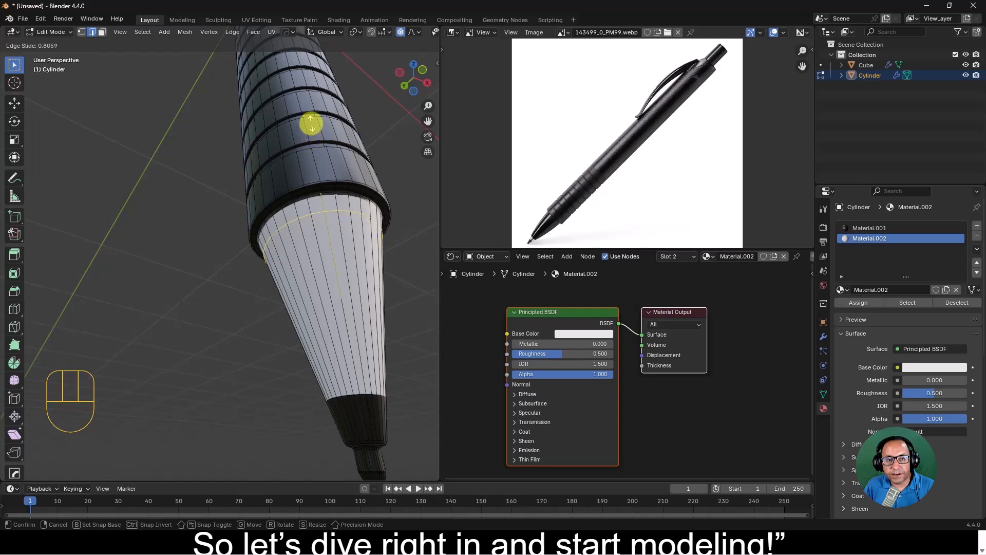
{"action": "left_click", "coordinate": [311, 122]}
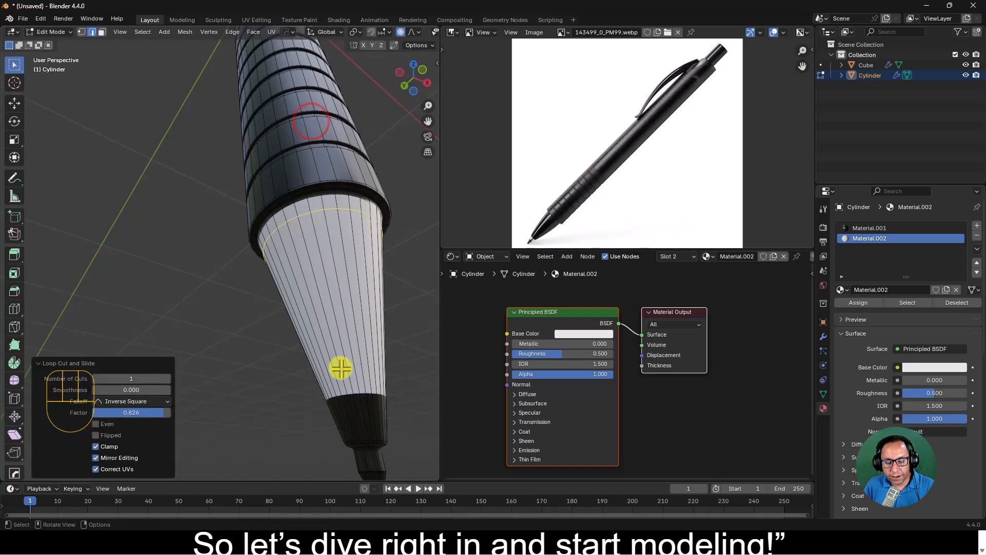
{"action": "key", "text": "ctrl+r"}
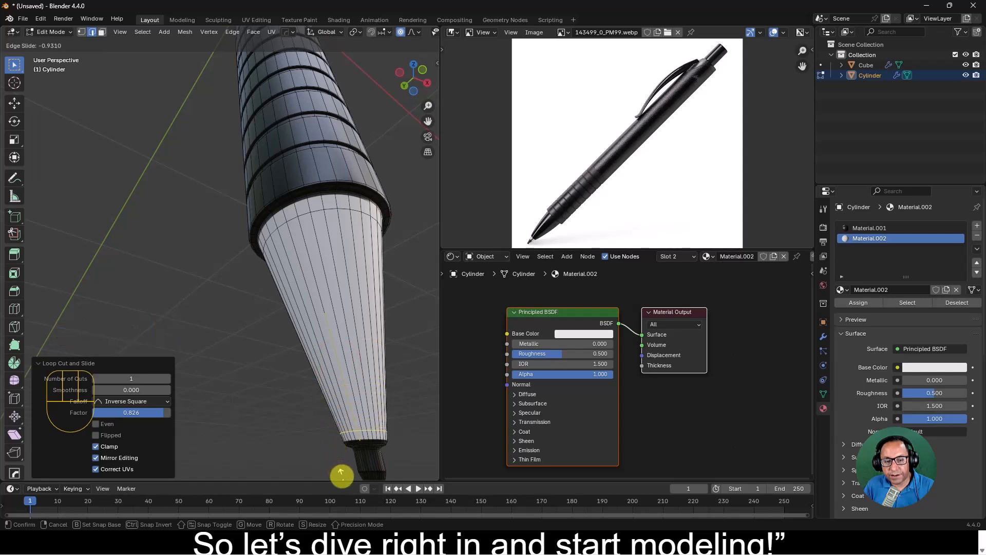
{"action": "left_click", "coordinate": [341, 473]}
{"action": "key", "text": "Tab"}
{"action": "key", "text": "Tab"}
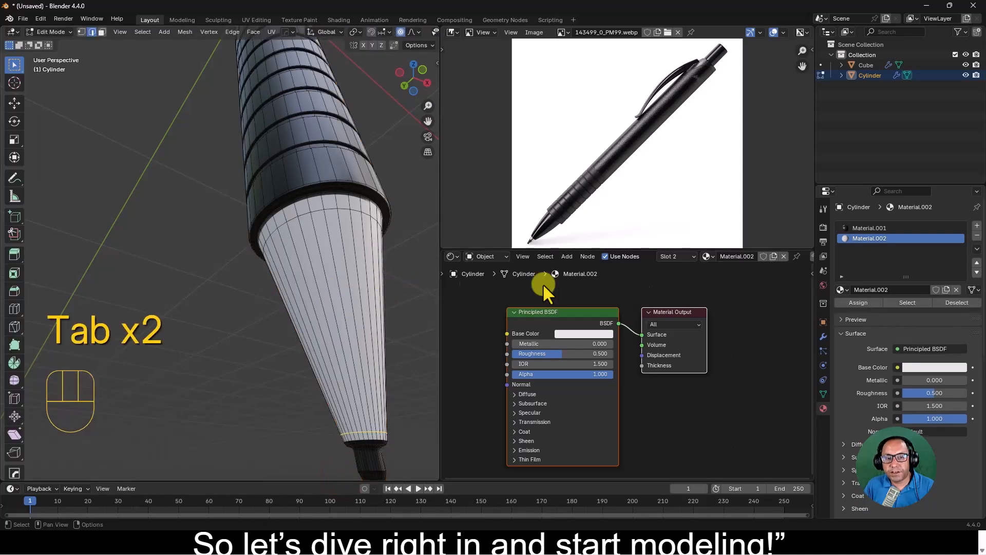
Set Material.002's Base Color to the near-black sampled from the conical tip of the pen in the reference image.
{"action": "left_click", "coordinate": [883, 237]}
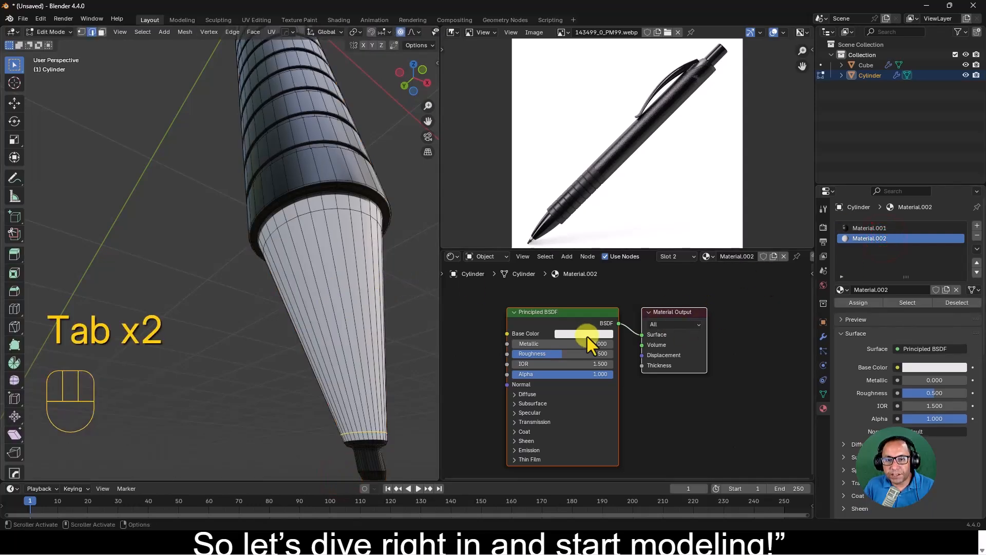
{"action": "left_click", "coordinate": [591, 334]}
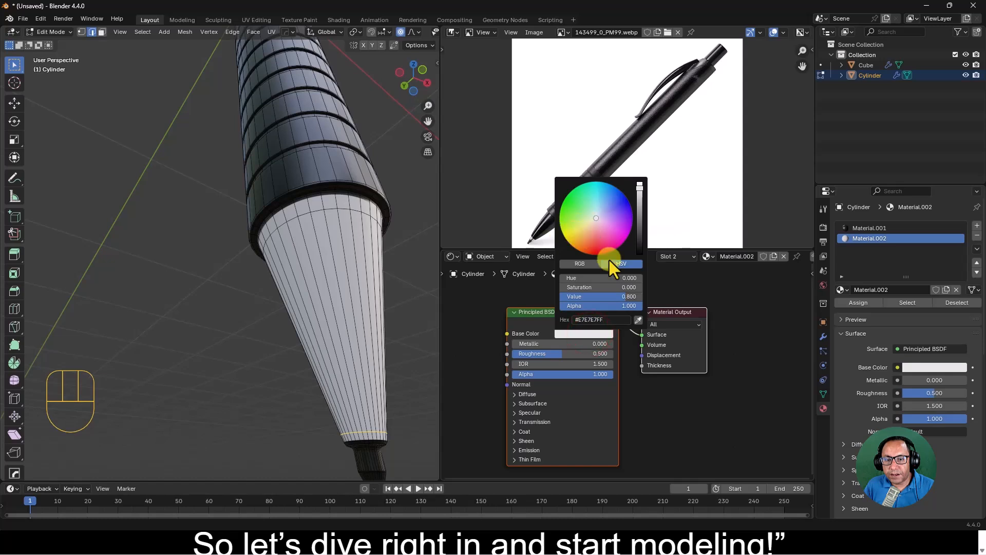
{"action": "left_click", "coordinate": [584, 333]}
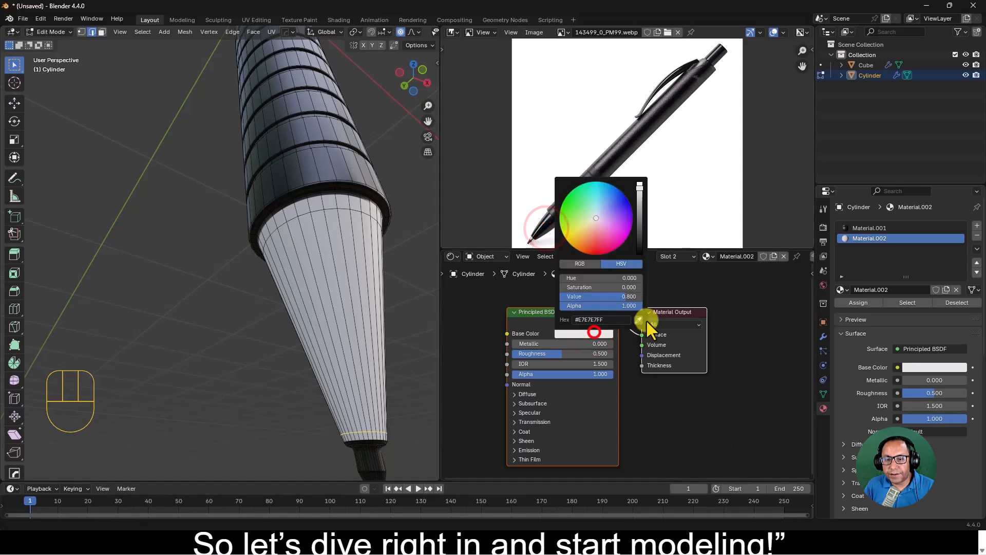
{"action": "left_click", "coordinate": [639, 319]}
{"action": "left_click", "coordinate": [546, 225]}
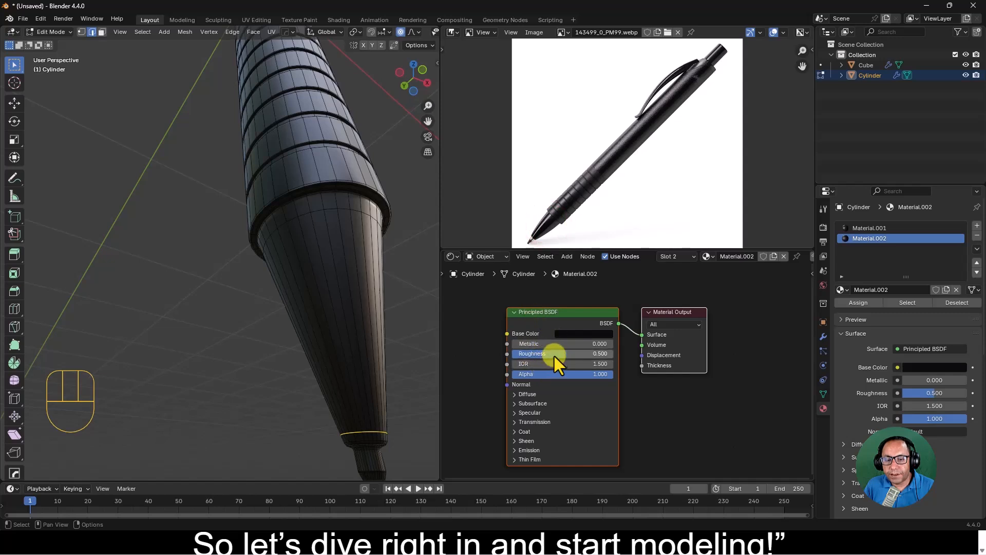
Set Material.002's Roughness to 0.2.
{"action": "left_click_drag", "start_coordinate": [556, 354], "coordinate": [528, 354]}
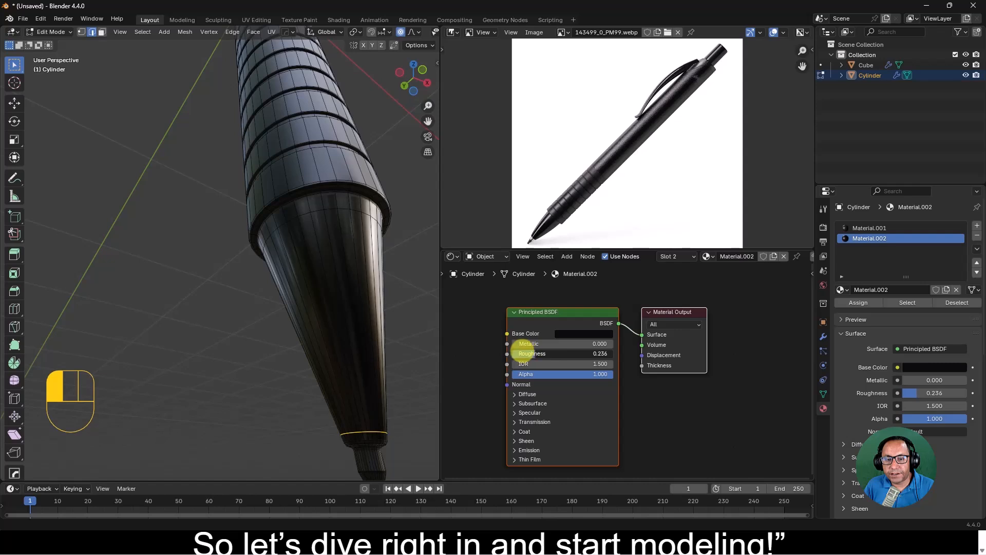
{"action": "left_click", "coordinate": [599, 353]}
{"action": "type", "text": ".2"}
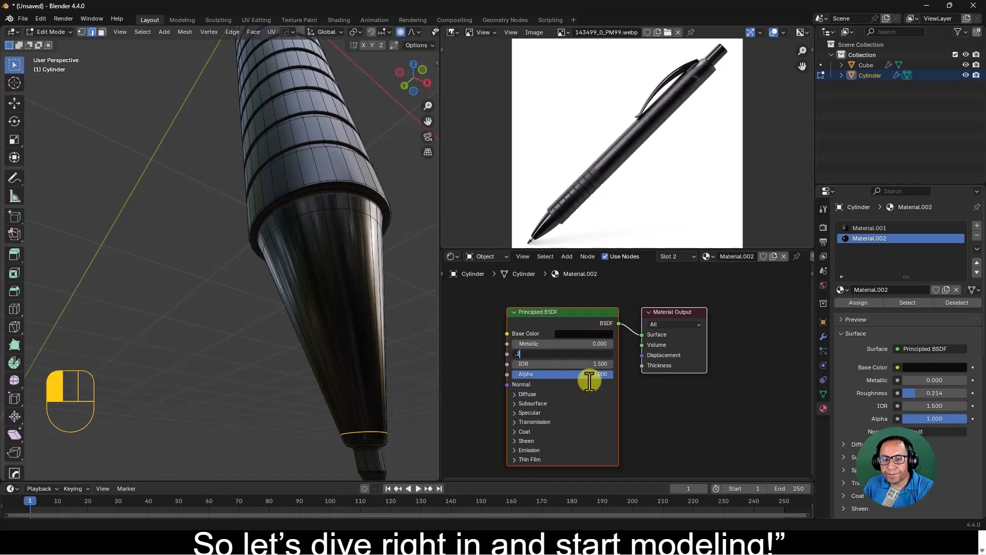
{"action": "left_click", "coordinate": [558, 324]}
Add a third material slot to the pen body and create a new material in it.
{"action": "mouse_move", "coordinate": [393, 327]}
{"action": "middle_mouse_down", "text": "shift"}
{"action": "mouse_move", "coordinate": [383, 301]}
{"action": "mouse_move", "coordinate": [406, 329]}
{"action": "middle_mouse_up", "text": "shift"}
{"action": "left_click", "coordinate": [976, 225]}
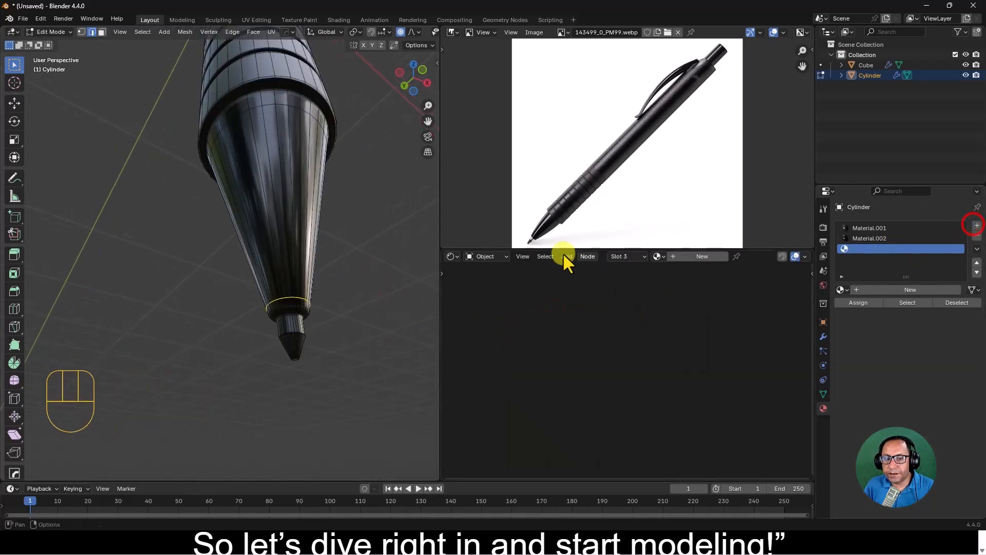
{"action": "left_click", "coordinate": [928, 288]}
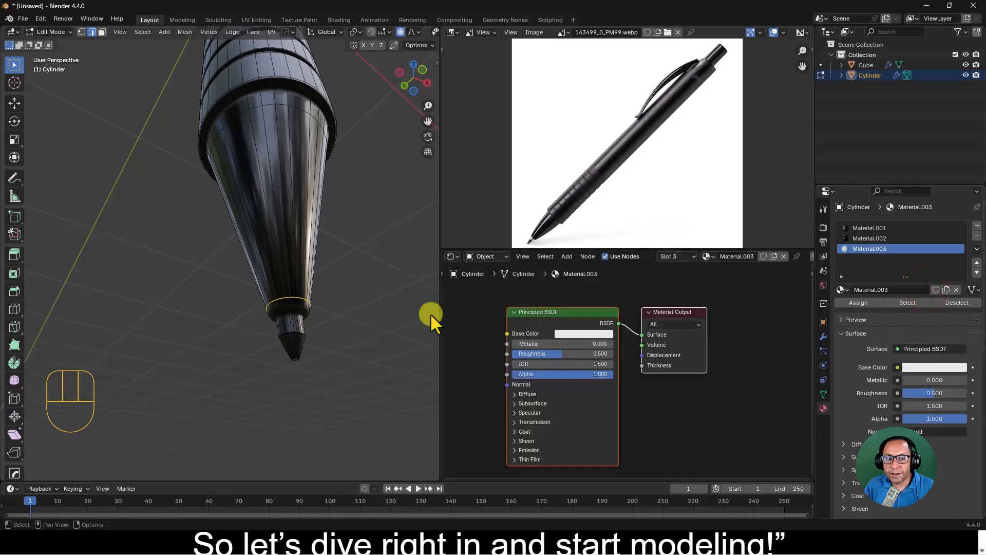
Select the writing point's tapered faces and end cap in face selection, and grow the selection to cover the narrow neck above them.
{"action": "key", "text": "3"}
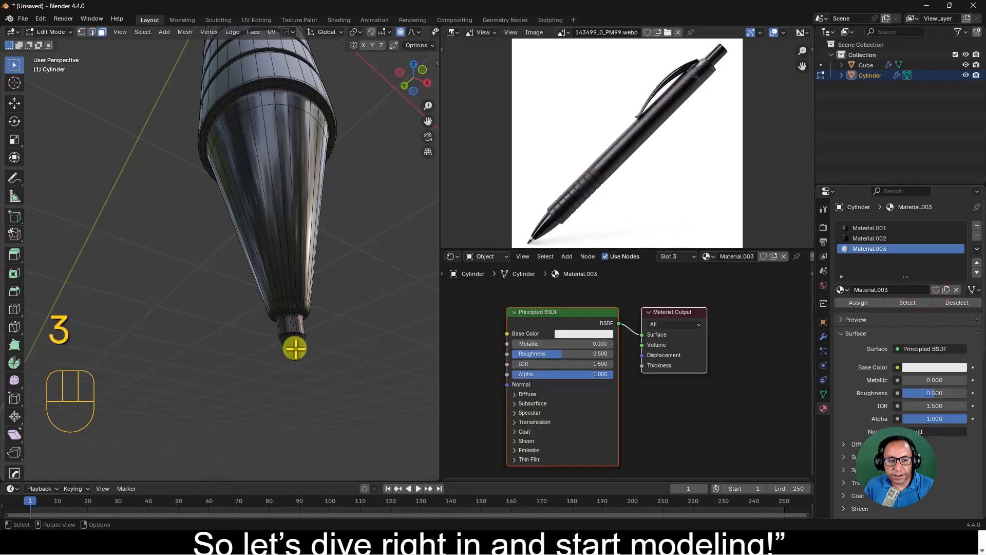
{"action": "left_click", "coordinate": [295, 348]}
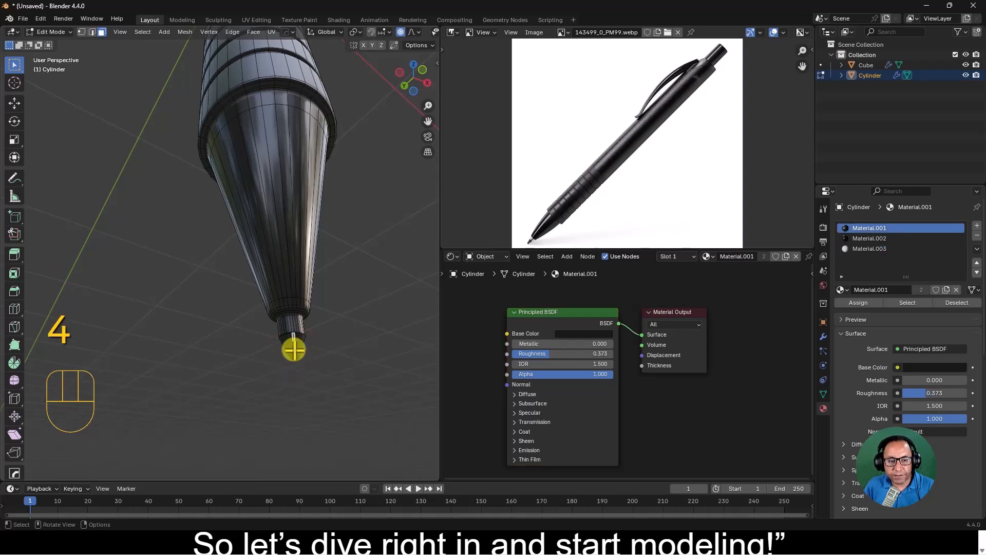
{"action": "key", "text": "alt"}
{"action": "mouse_move", "coordinate": [319, 350]}
{"action": "middle_mouse_down"}
{"action": "mouse_move", "coordinate": [302, 346]}
{"action": "mouse_move", "coordinate": [314, 341]}
{"action": "middle_mouse_up"}
{"action": "key", "text": "KP_Decimal"}
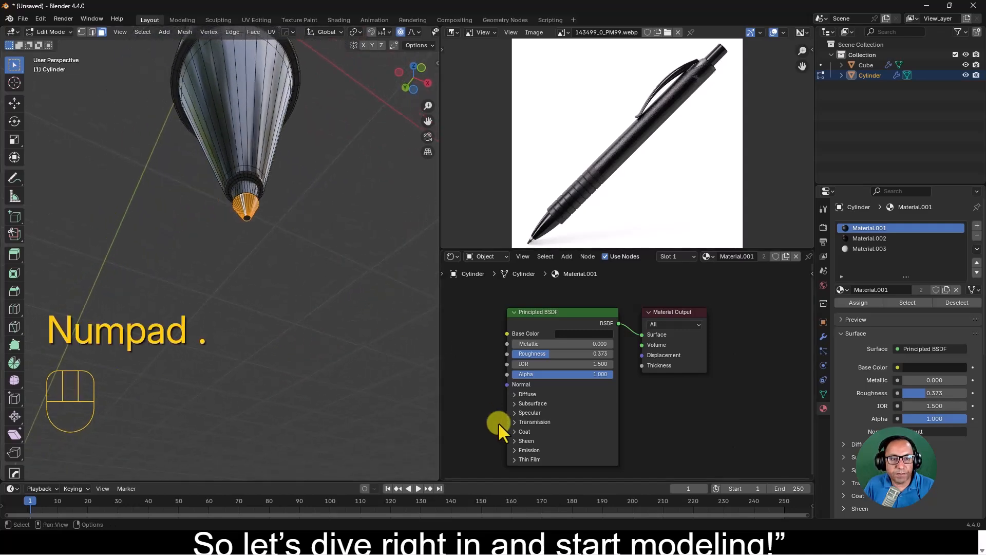
{"action": "middle_click_drag", "start_coordinate": [333, 212], "coordinate": [291, 273], "text": "shift"}
{"action": "scroll", "coordinate": [317, 251], "scroll_direction": "down", "scroll_amount": 5}
{"action": "left_click", "coordinate": [291, 273], "text": "shift"}
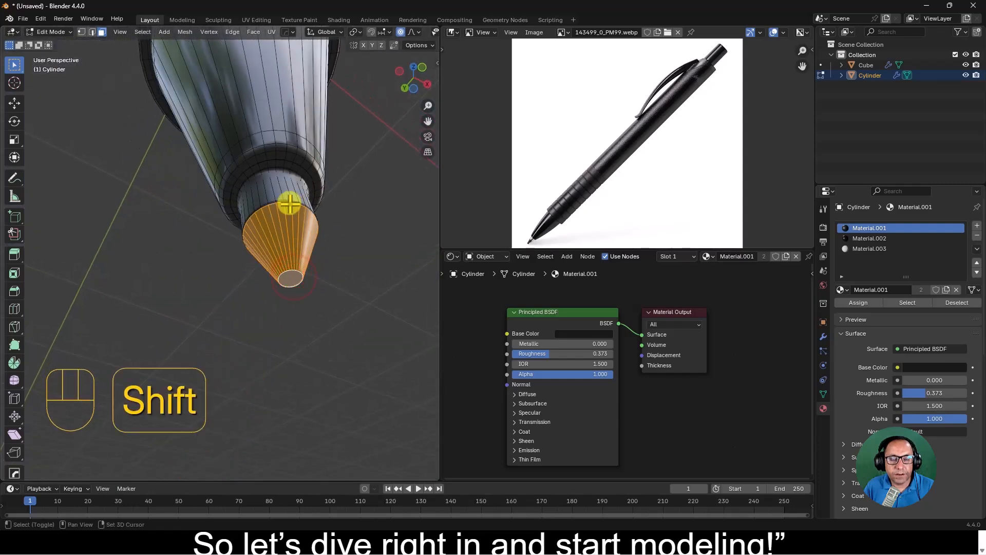
{"action": "key", "text": "ctrl+KP_Add"}
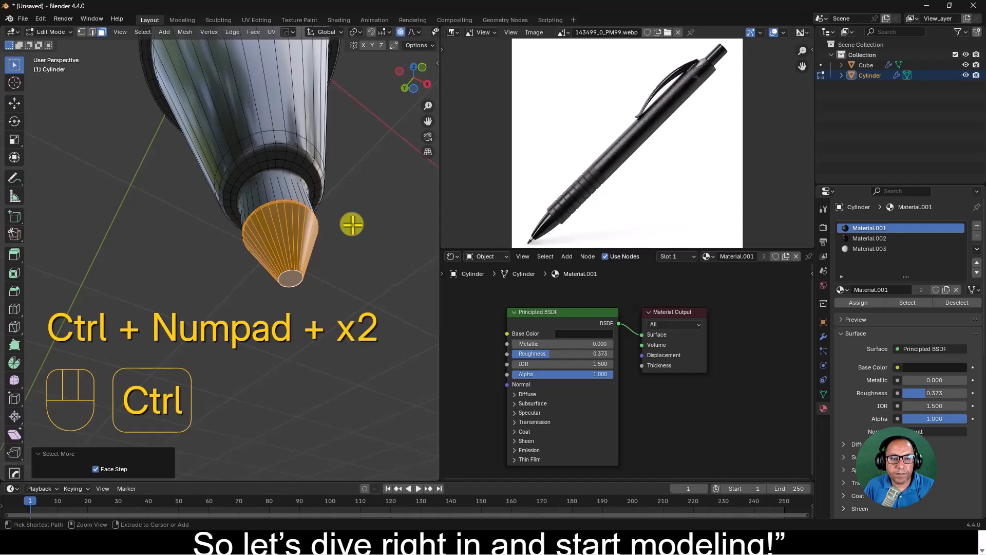
{"action": "key", "text": "ctrl+KP_Add"}
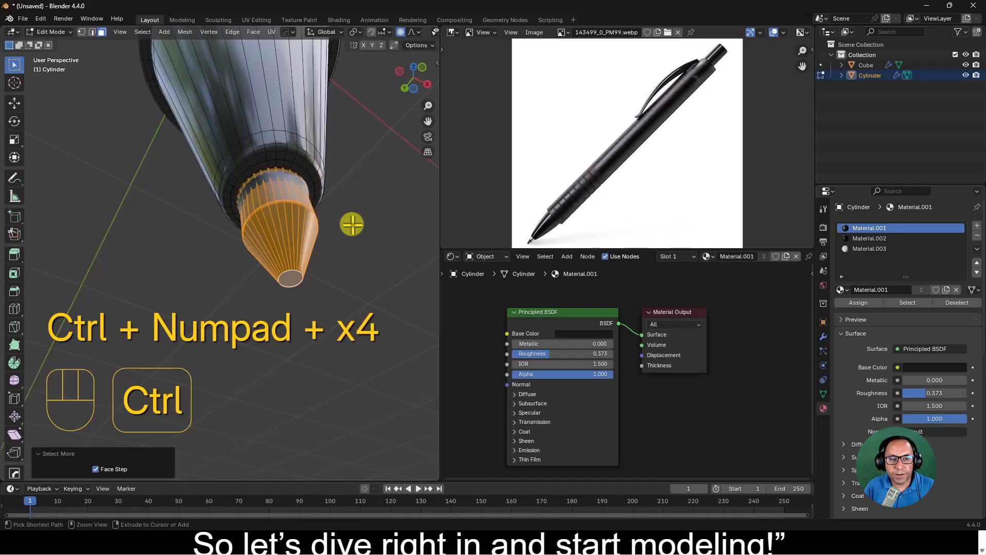
Assign Material.003 to the selected writing point faces and change its Base Color to a sampled pale pinkish white.
{"action": "left_click", "coordinate": [873, 248]}
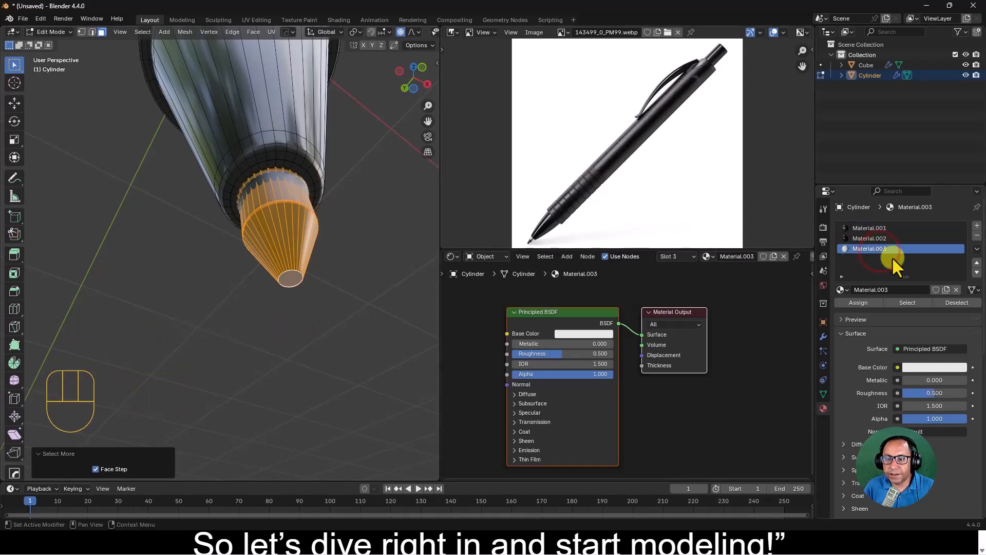
{"action": "left_click", "coordinate": [855, 303]}
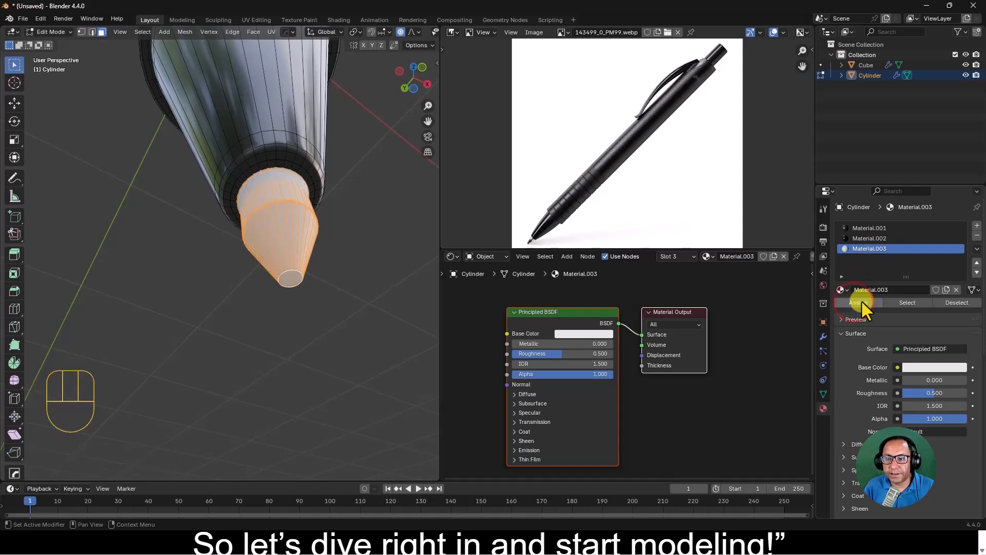
{"action": "left_click", "coordinate": [574, 314]}
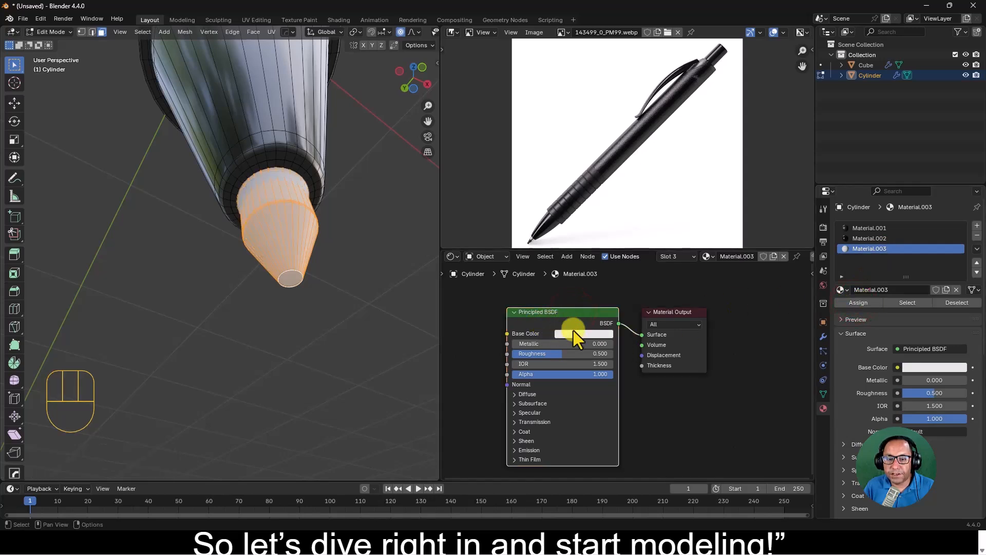
{"action": "left_click", "coordinate": [591, 332]}
{"action": "left_click", "coordinate": [637, 313]}
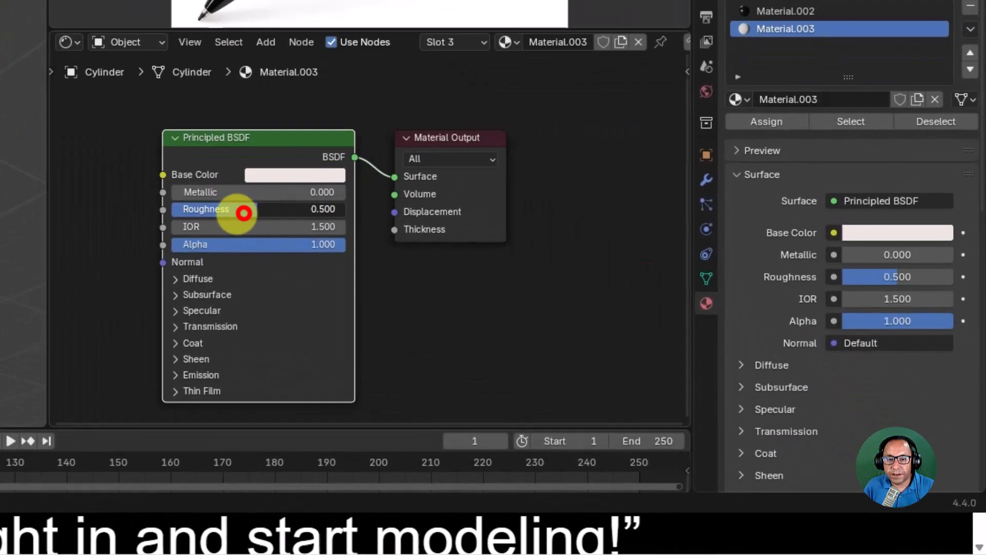
Lower Material.003's Roughness and raise its Metallic value for a shiny metal point, and return to Object Mode.
{"action": "left_click_drag", "start_coordinate": [557, 354], "coordinate": [521, 353]}
{"action": "left_click_drag", "start_coordinate": [131, 188], "coordinate": [309, 179]}
{"action": "left_click", "coordinate": [157, 121]}
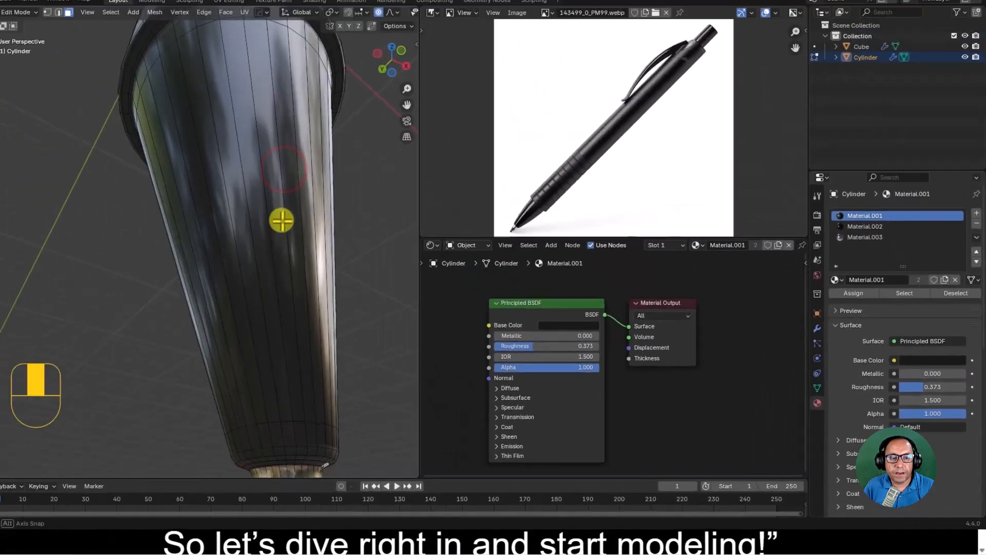
{"action": "middle_click_drag", "start_coordinate": [282, 218], "coordinate": [328, 288]}
{"action": "key", "text": "Tab"}
{"action": "left_click", "coordinate": [351, 200]}
{"action": "middle_click_drag", "start_coordinate": [351, 200], "coordinate": [334, 242]}
Replace the pocket clip's material with Material.002, the glossy black used on the body's conical tip.
{"action": "left_click", "coordinate": [238, 141]}
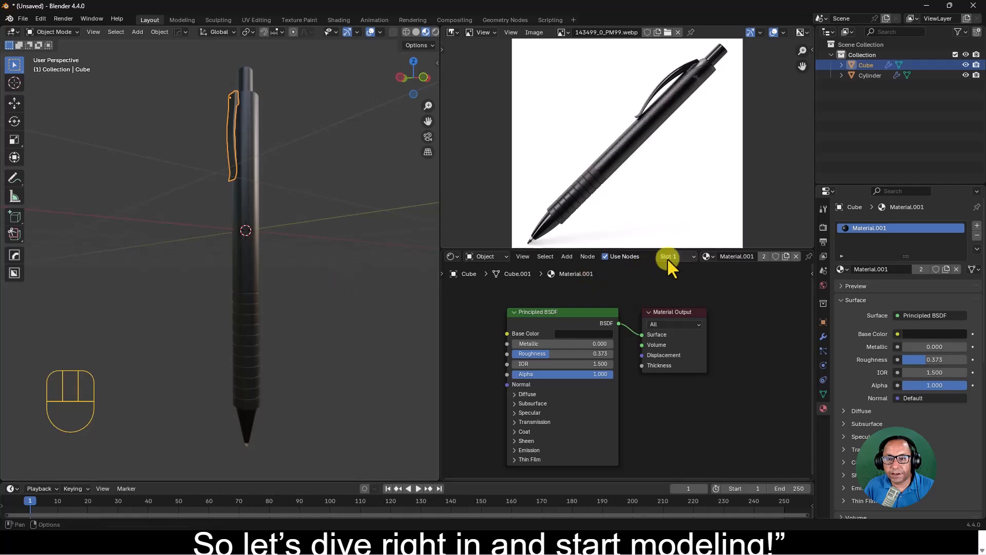
{"action": "left_click", "coordinate": [248, 418]}
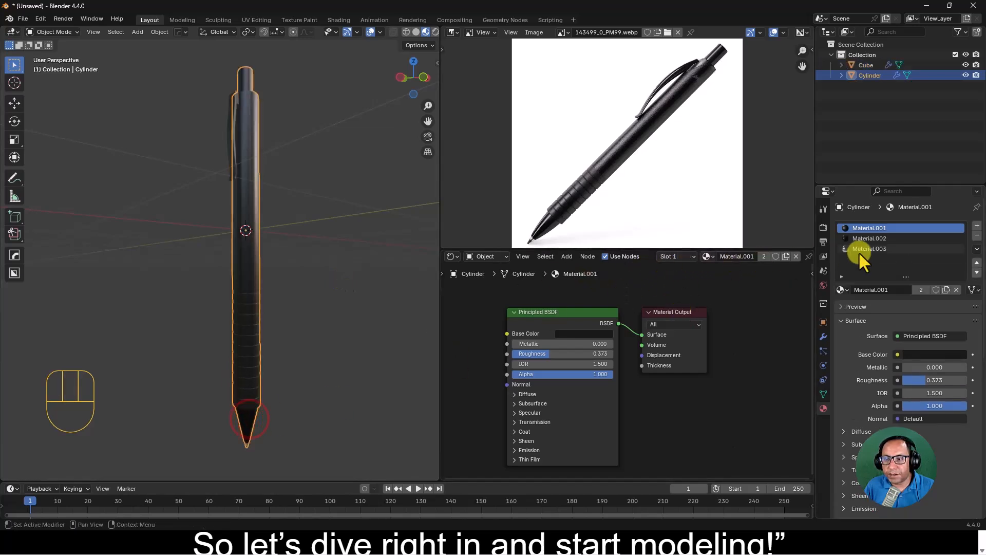
{"action": "left_click", "coordinate": [886, 238]}
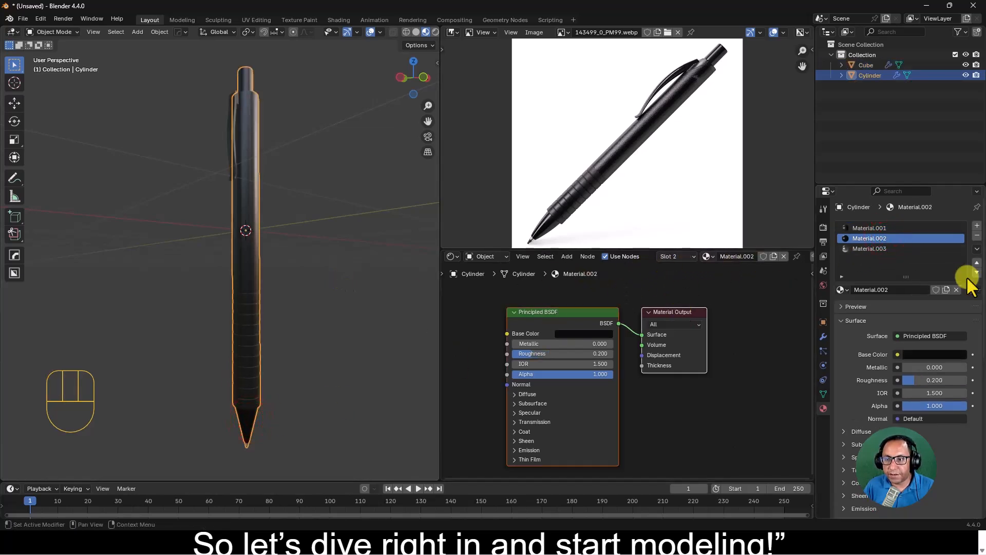
{"action": "left_click", "coordinate": [232, 145]}
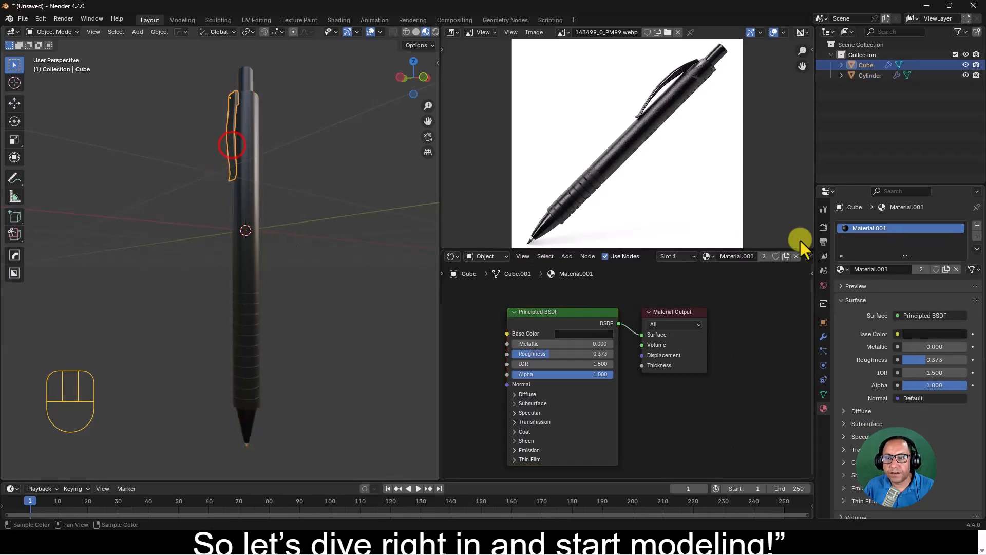
{"action": "left_click", "coordinate": [845, 268]}
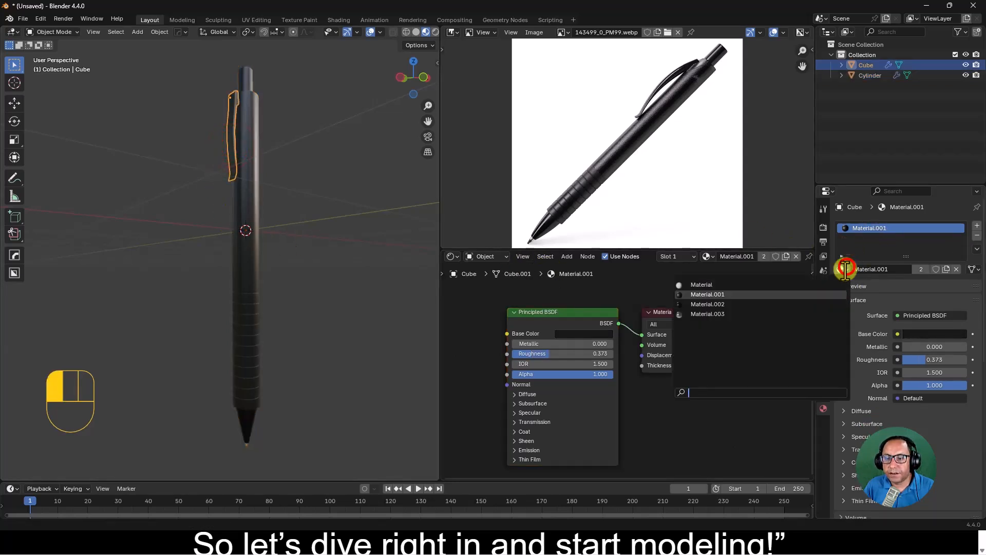
{"action": "left_click", "coordinate": [732, 299]}
{"action": "left_click", "coordinate": [330, 239]}
Examine the finished pen and its pocket clip from several angles and distances.
{"action": "middle_click_drag", "start_coordinate": [301, 230], "coordinate": [322, 218]}
{"action": "scroll", "coordinate": [325, 210], "scroll_direction": "up", "scroll_amount": 4}
{"action": "middle_click_drag", "start_coordinate": [343, 140], "coordinate": [296, 142]}
{"action": "middle_click_drag", "start_coordinate": [295, 142], "coordinate": [275, 262], "text": "shift"}
{"action": "scroll", "coordinate": [291, 214], "scroll_direction": "up", "scroll_amount": 3}
{"action": "middle_click_drag", "start_coordinate": [291, 214], "coordinate": [267, 202]}
{"action": "scroll", "coordinate": [277, 221], "scroll_direction": "down", "scroll_amount": 6}
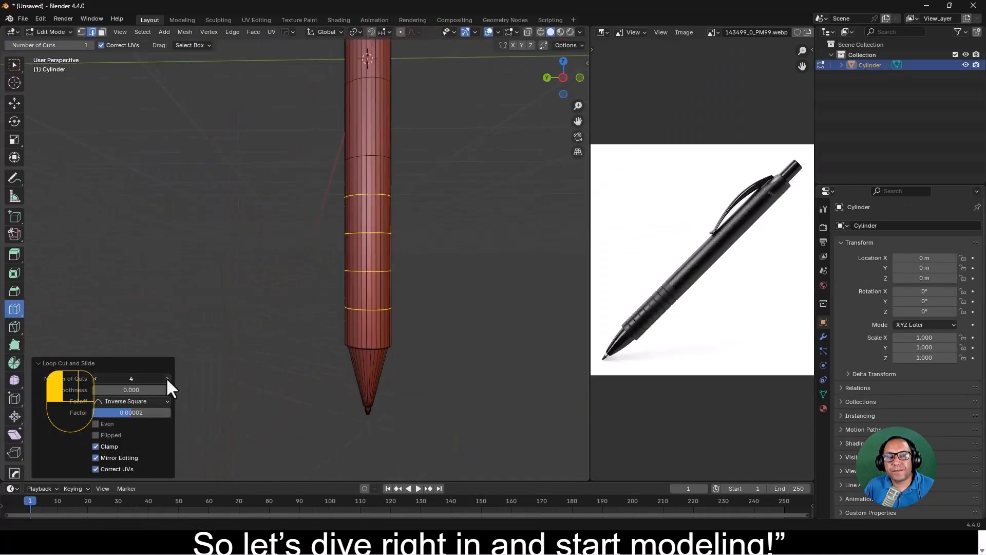
{"action": "left_click", "coordinate": [365, 203], "text": "alt+shift"}
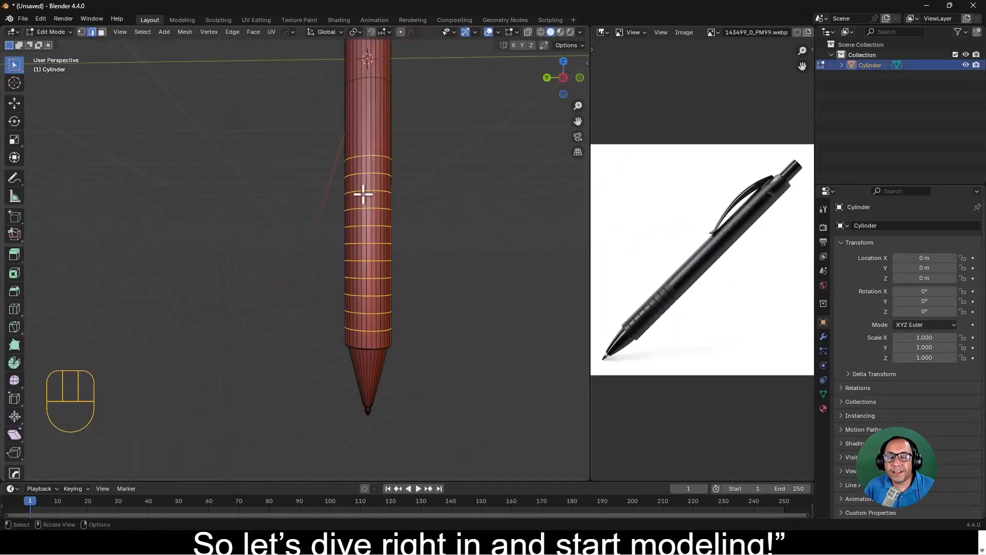
{"action": "scroll", "coordinate": [521, 198], "scroll_direction": "up", "scroll_amount": 3}
{"action": "key", "text": "alt+s"}
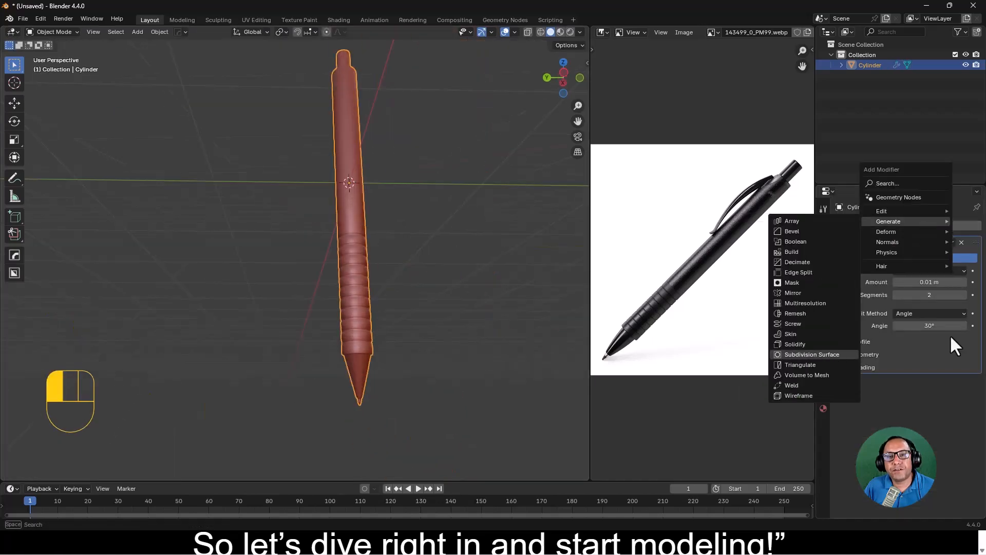
{"action": "left_click", "coordinate": [814, 350]}
{"action": "key", "text": "KP_1"}
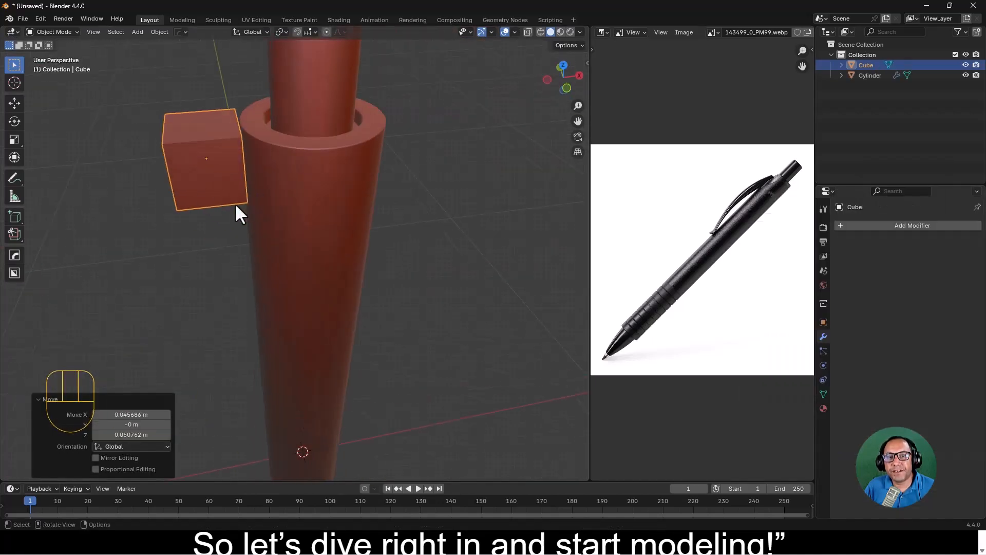
{"action": "key", "text": "g"}
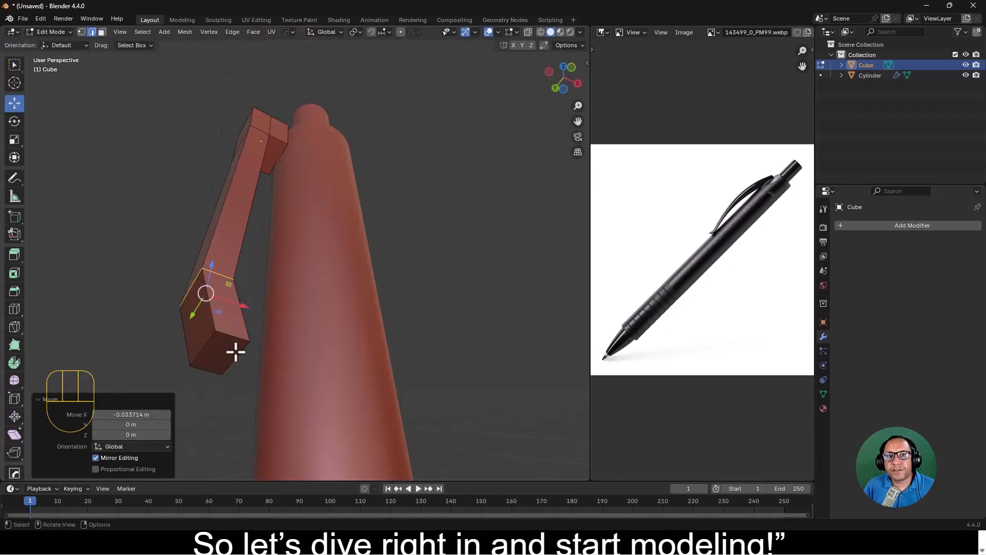
{"action": "key", "text": "g"}
{"action": "key", "text": "g"}
{"action": "left_click_drag", "start_coordinate": [290, 243], "coordinate": [288, 251]}
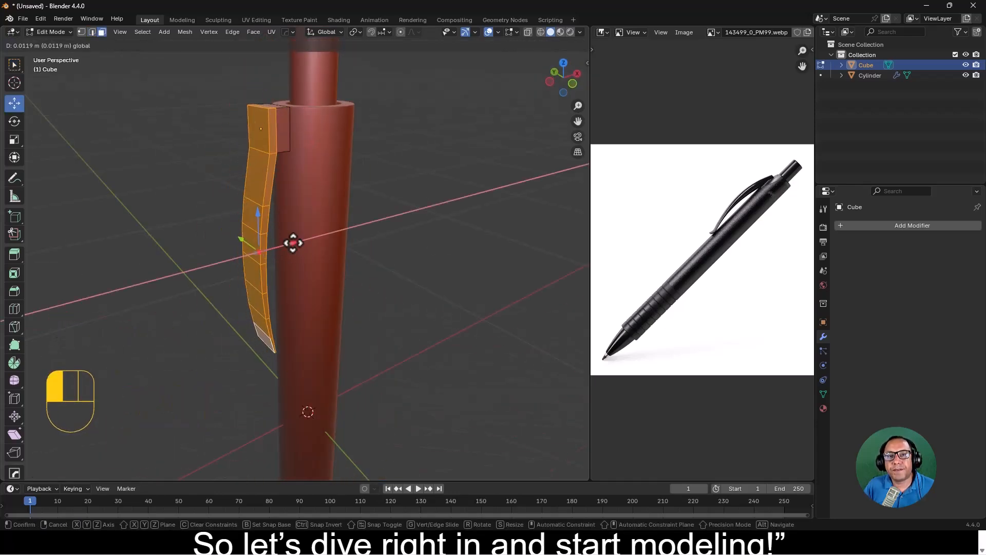
{"action": "left_click", "coordinate": [343, 386]}
{"action": "key", "text": "ctrl+b"}
{"action": "left_click", "coordinate": [413, 31]}
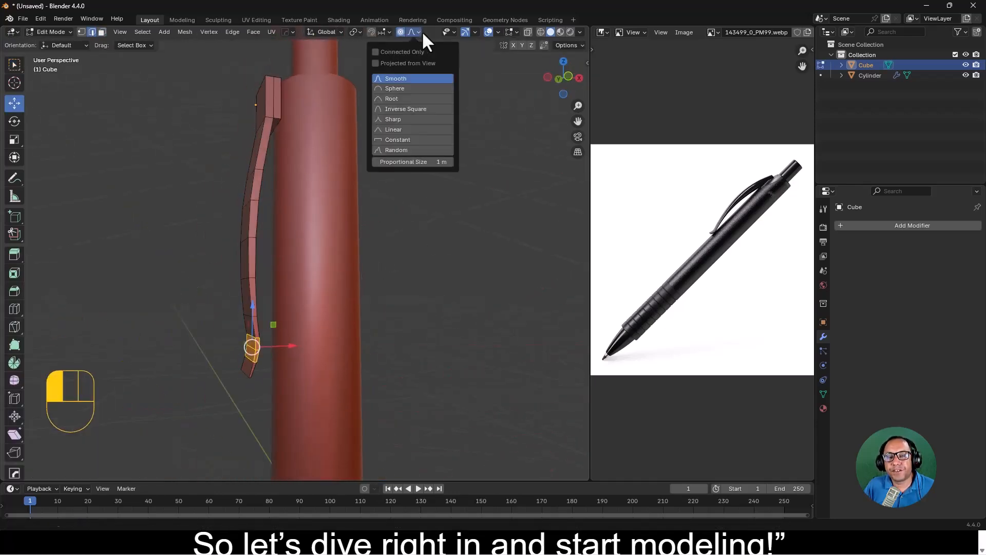
{"action": "key", "text": "g"}
{"action": "key", "text": "x"}
{"action": "key", "text": "Tab"}
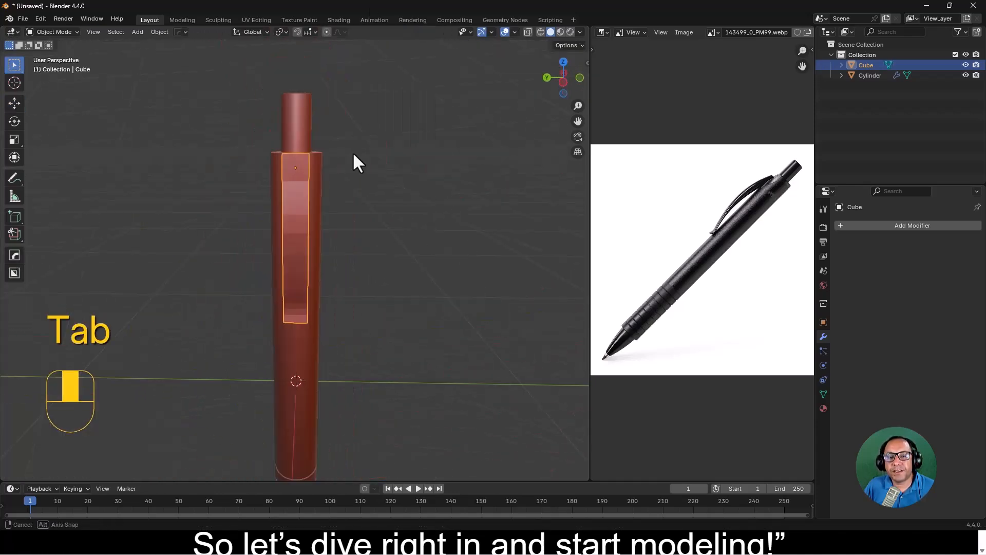
{"action": "key", "text": "Tab"}
{"action": "middle_click_drag", "start_coordinate": [354, 161], "coordinate": [367, 262], "text": "shift"}
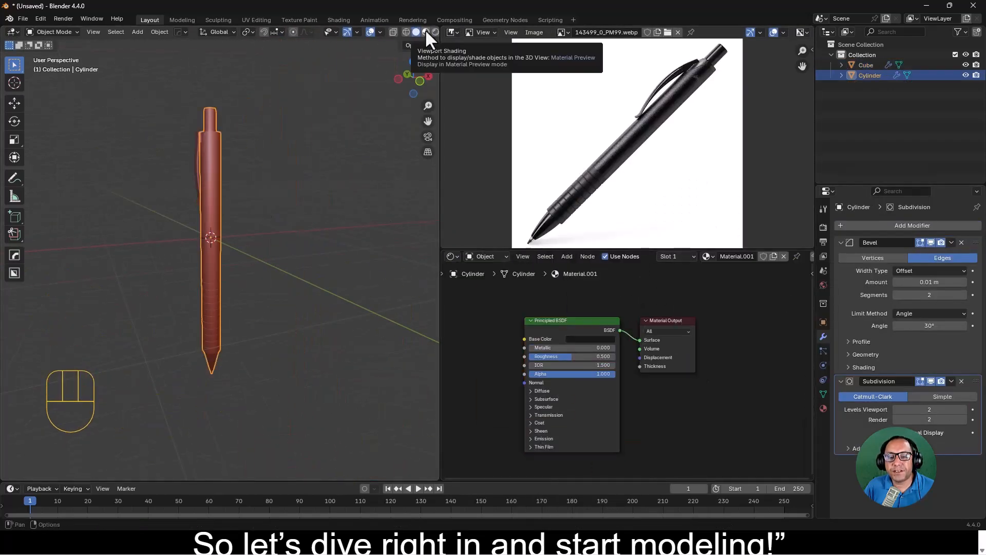
{"action": "left_click", "coordinate": [426, 32]}
{"action": "key", "text": "Tab"}
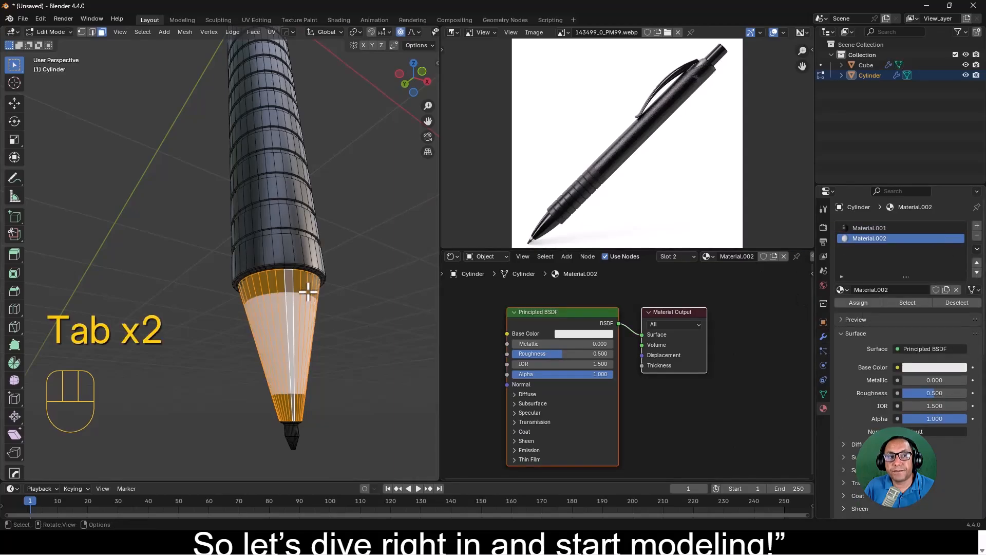
{"action": "key", "text": "Tab"}
{"action": "key", "text": "Tab"}
{"action": "key", "text": "Tab"}
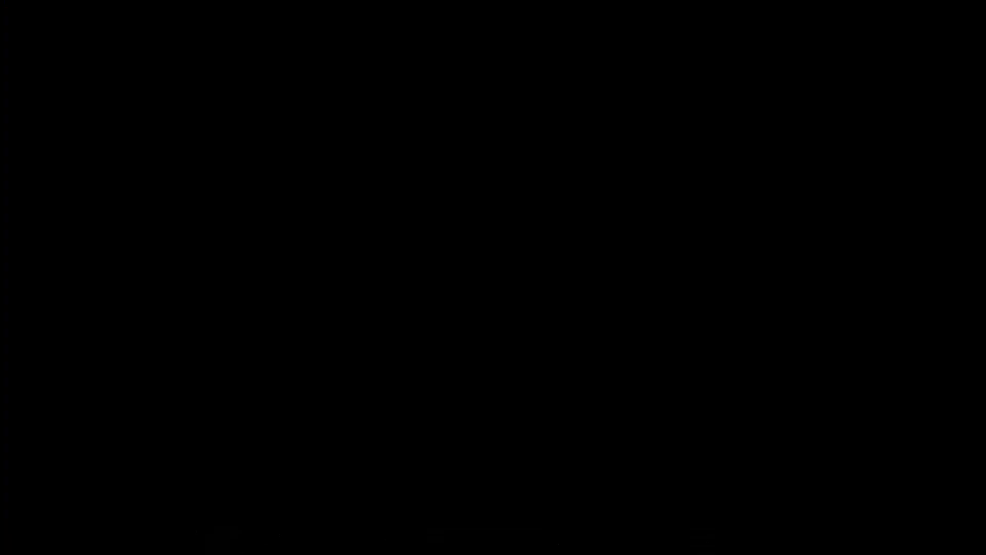